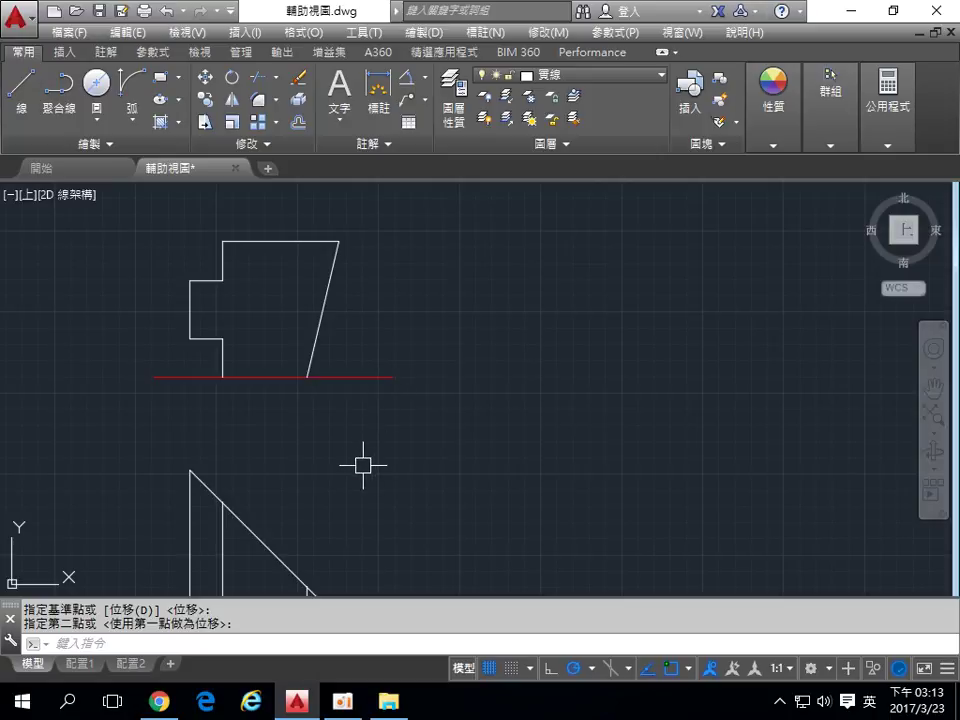
- Offset the front view's slanted top edge 20 units outward, toward the upper right
{"action": "middle_click_drag", "start_coordinate": [362, 461], "coordinate": [335, 370]}
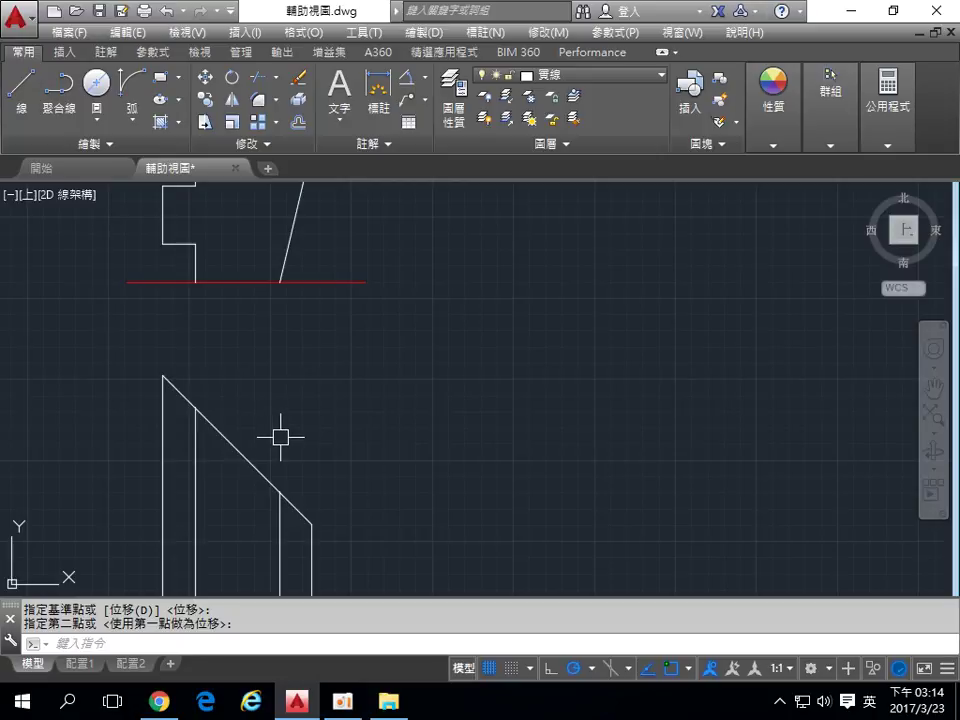
{"action": "type", "text": "o"}
{"action": "key", "text": "Return"}
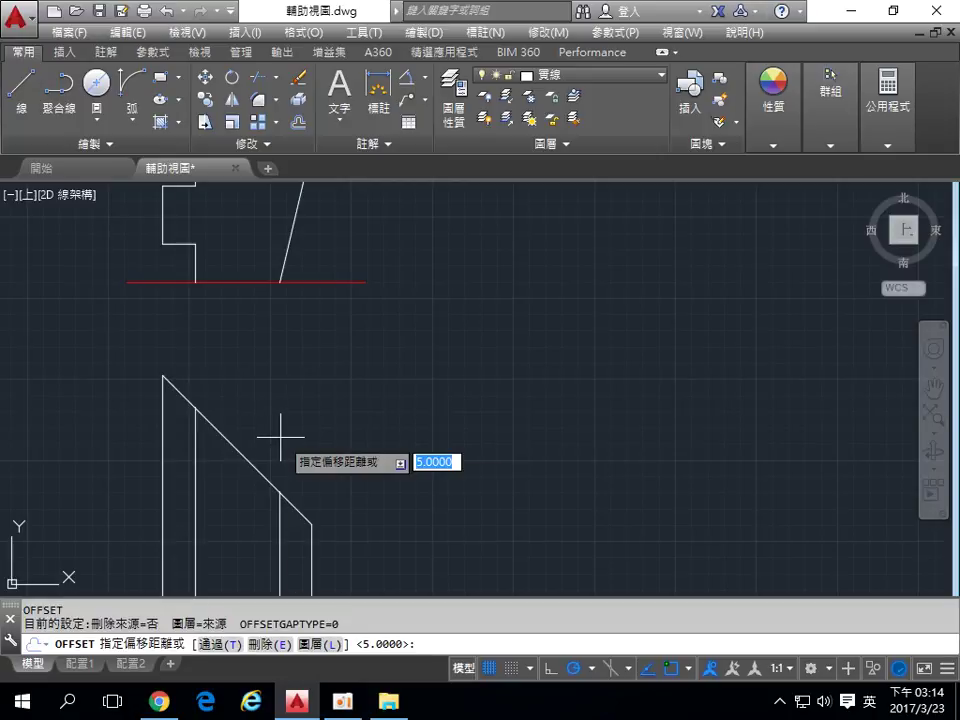
{"action": "type", "text": "30"}
{"action": "key", "text": "Return"}
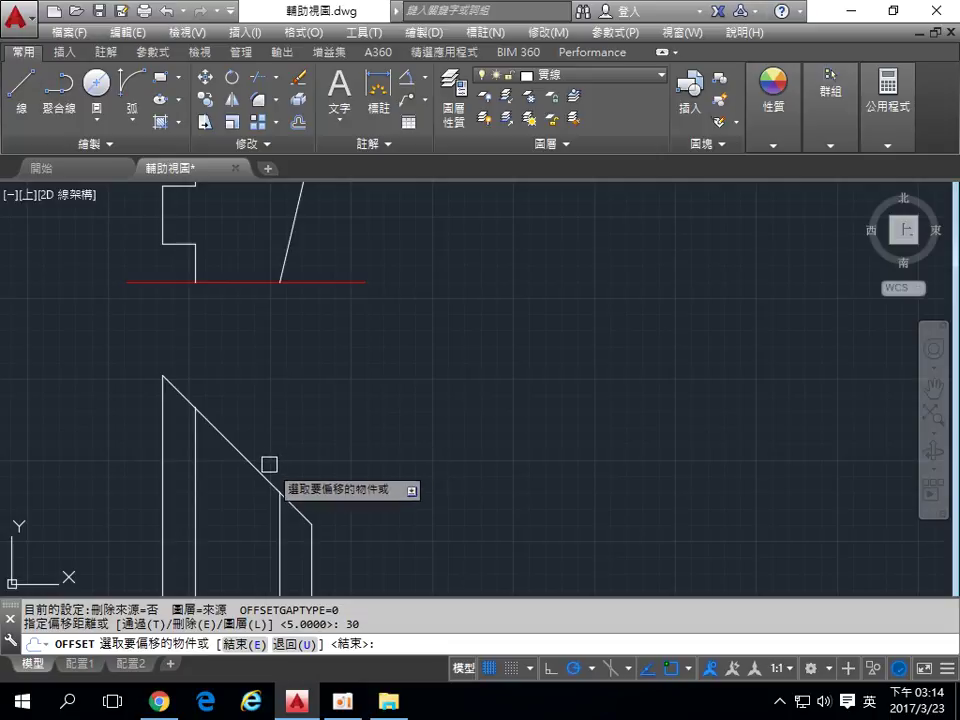
{"action": "left_click", "coordinate": [264, 476]}
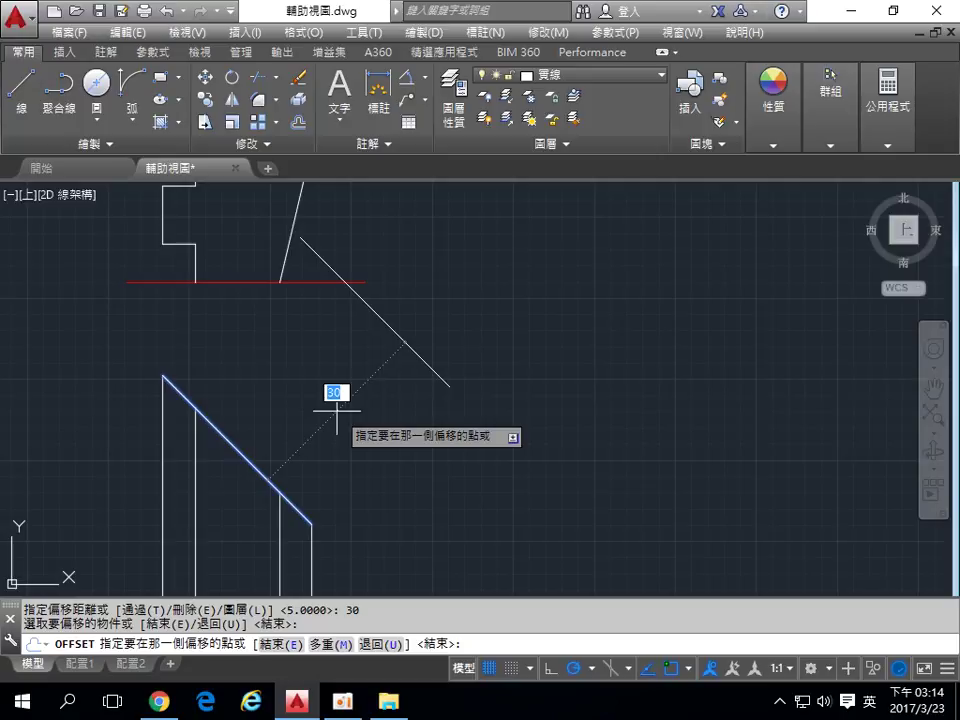
{"action": "key", "text": "Return"}
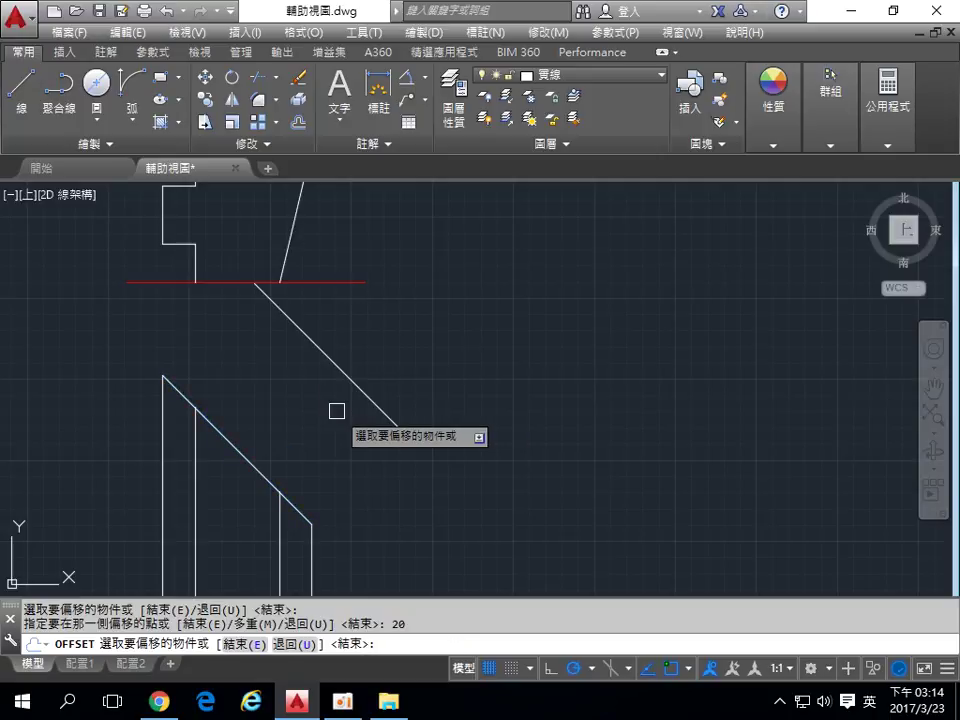
{"action": "middle_click_drag", "start_coordinate": [439, 347], "coordinate": [459, 409]}
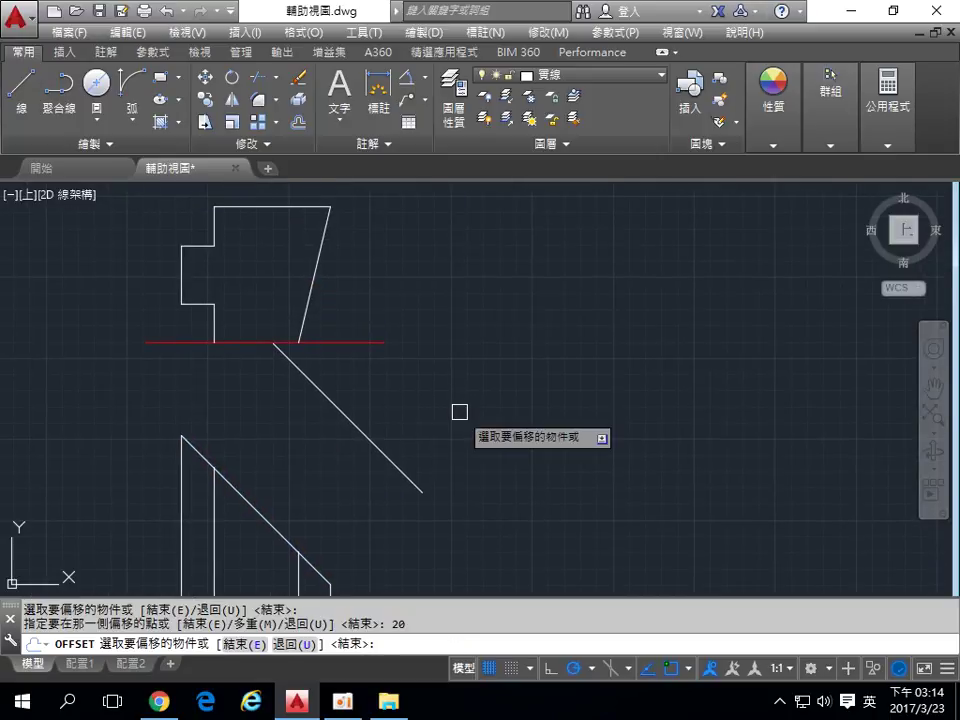
{"action": "key", "text": "Return"}
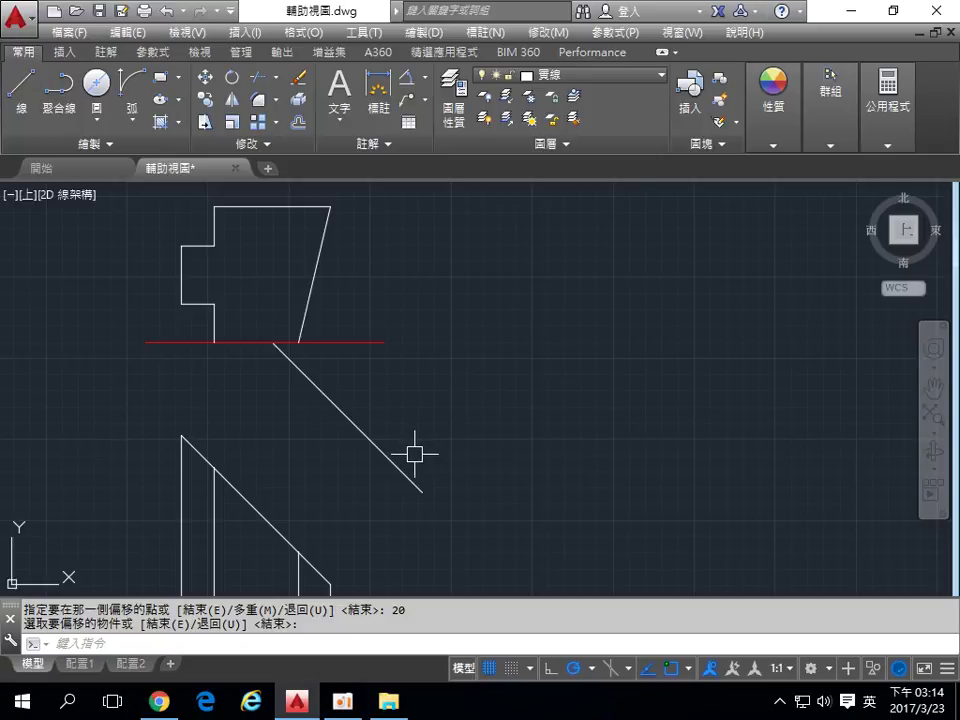
- Move the upper view together with its red reference line straight up about 9.8 units
{"action": "middle_click_drag", "start_coordinate": [414, 454], "coordinate": [414, 437]}
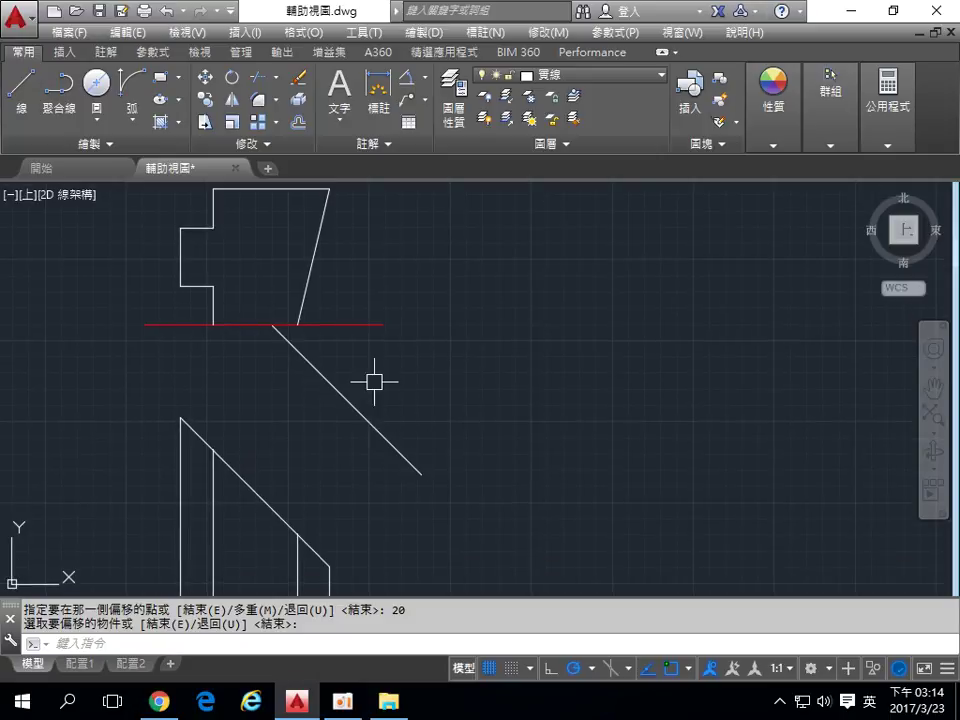
{"action": "middle_click_drag", "start_coordinate": [366, 364], "coordinate": [396, 436]}
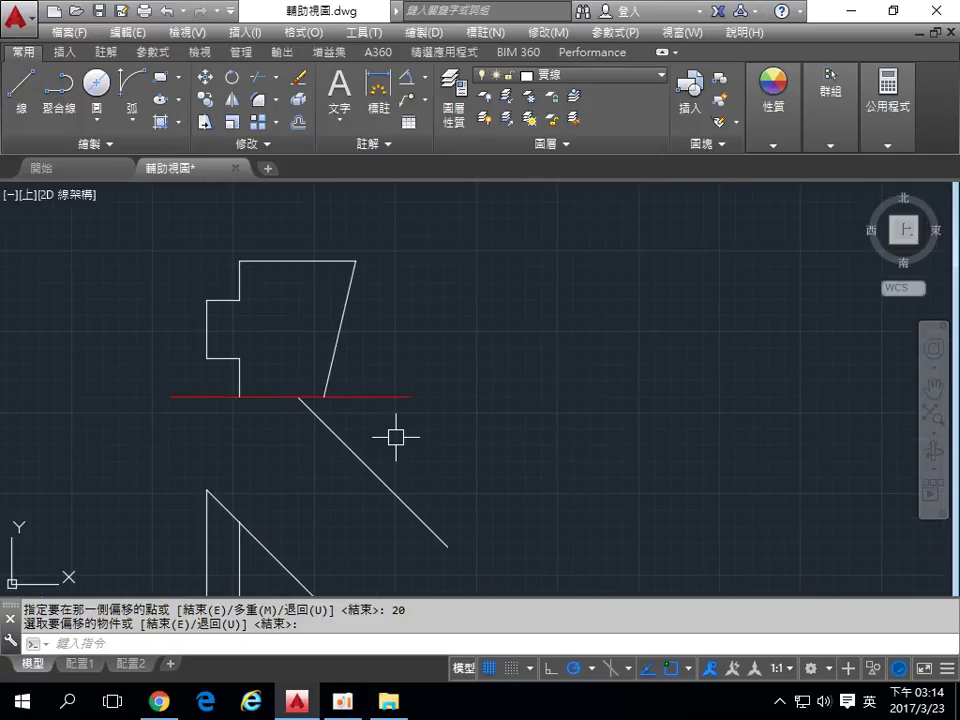
{"action": "type", "text": "M"}
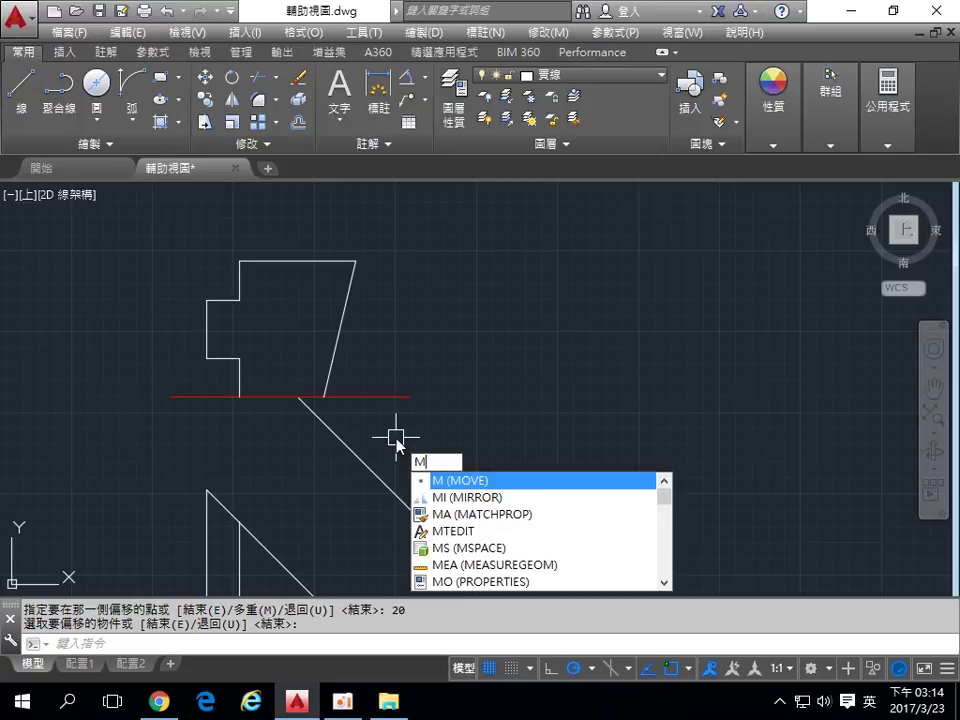
{"action": "key", "text": "Return"}
{"action": "left_click", "coordinate": [146, 229]}
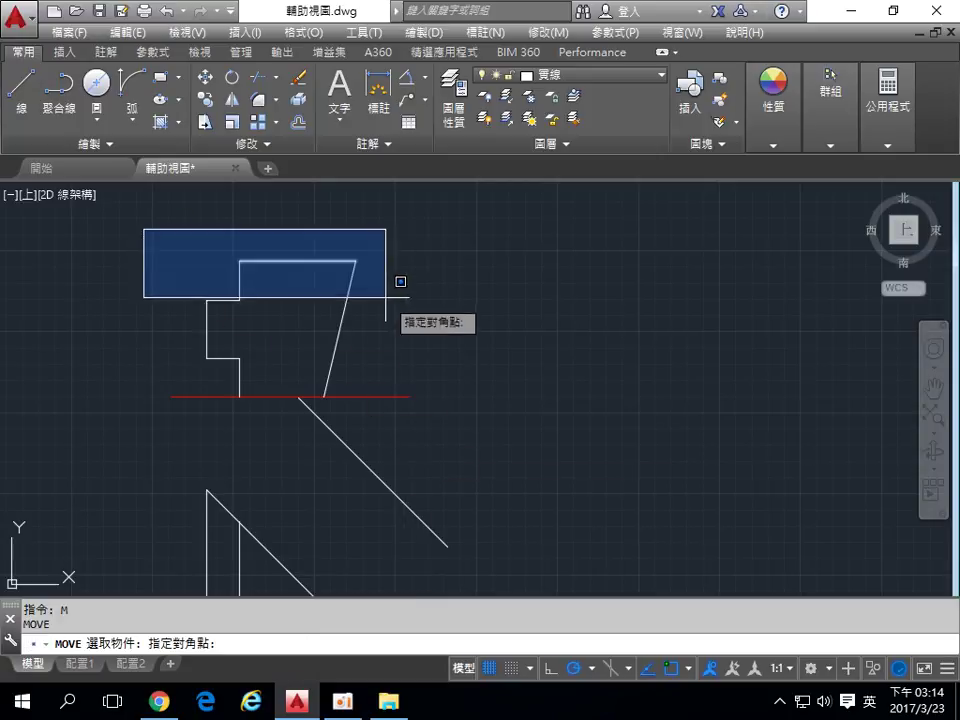
{"action": "left_click", "coordinate": [462, 402]}
{"action": "key", "text": "Return"}
{"action": "left_click", "coordinate": [468, 386]}
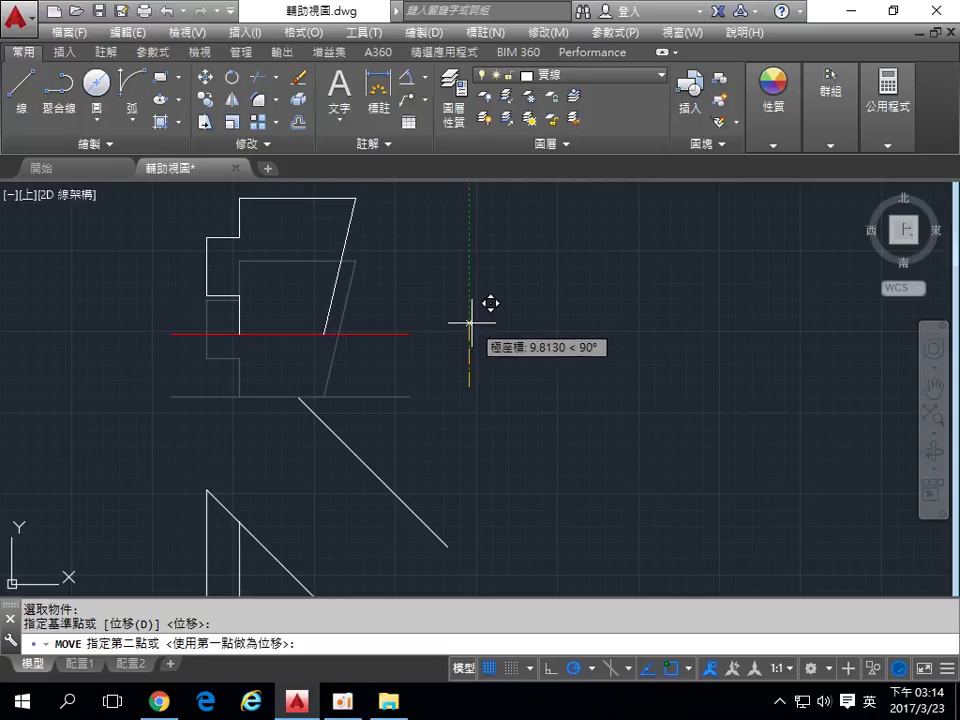
{"action": "left_click", "coordinate": [468, 327]}
{"action": "mouse_move", "coordinate": [492, 404]}
{"action": "middle_mouse_down"}
{"action": "mouse_move", "coordinate": [484, 378]}
{"action": "mouse_move", "coordinate": [473, 381]}
{"action": "mouse_move", "coordinate": [465, 311]}
{"action": "mouse_move", "coordinate": [469, 399]}
{"action": "mouse_move", "coordinate": [483, 410]}
{"action": "middle_mouse_up"}
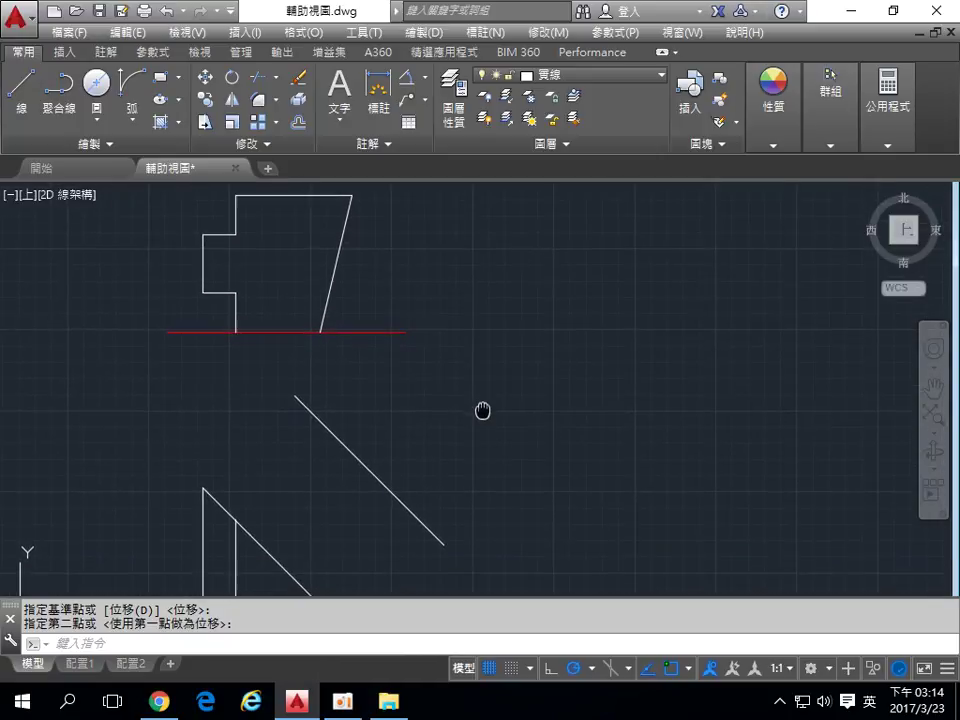
- Offset the parallel slanted line 10 units back toward the front view and erase the outer source line
{"action": "left_click", "coordinate": [410, 511]}
{"action": "middle_click_drag", "start_coordinate": [460, 469], "coordinate": [457, 408]}
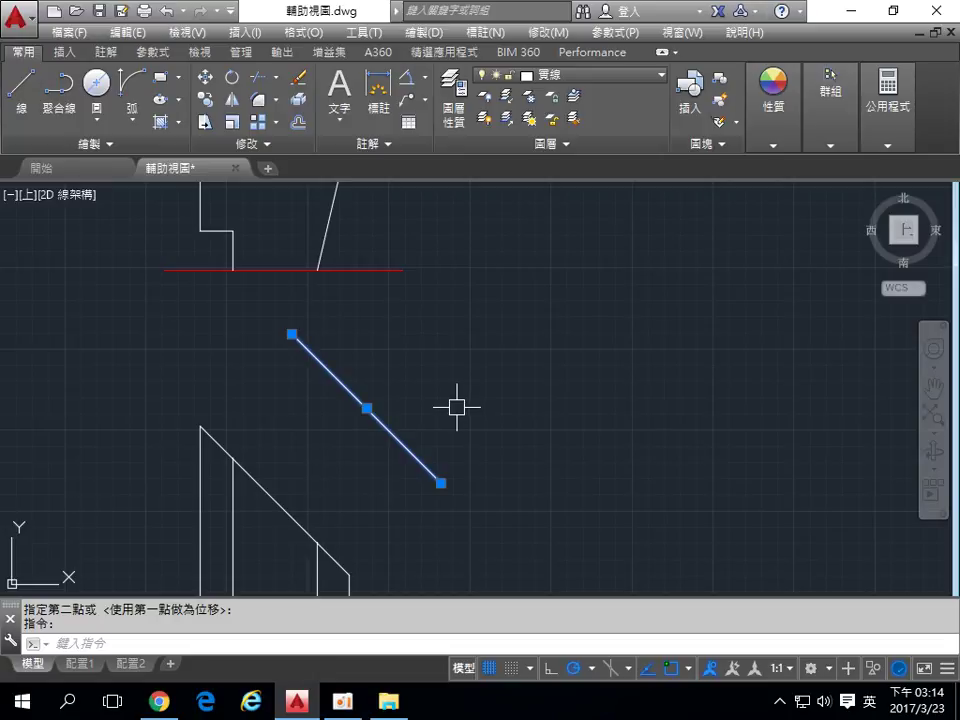
{"action": "type", "text": "o"}
{"action": "key", "text": "Return"}
{"action": "type", "text": "10"}
{"action": "key", "text": "Return"}
{"action": "left_click", "coordinate": [425, 467]}
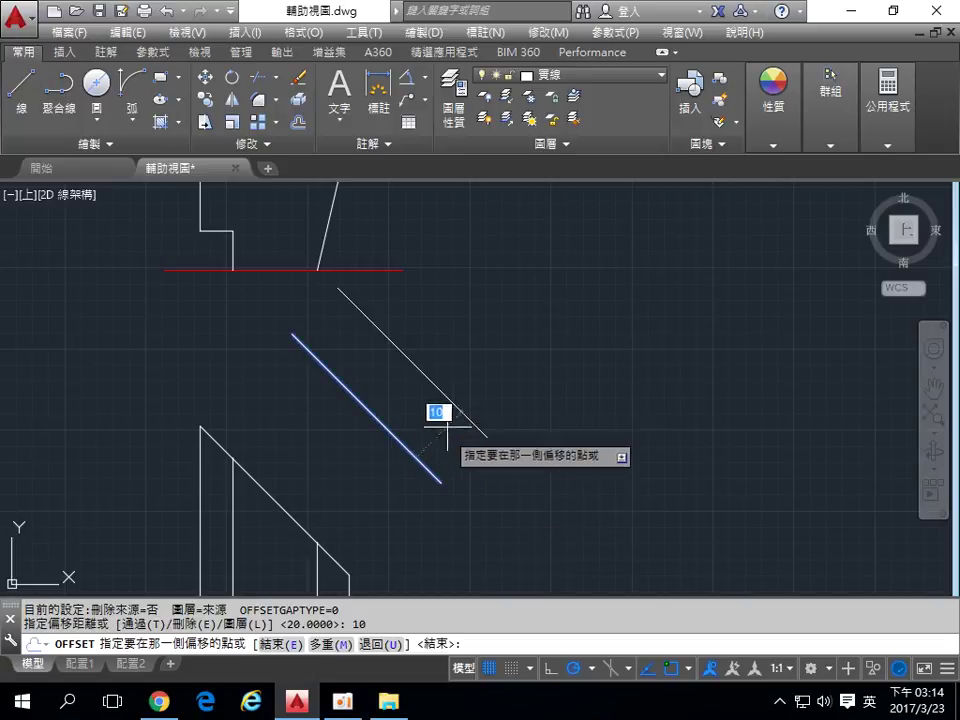
{"action": "left_click", "coordinate": [363, 481]}
{"action": "key", "text": "Return"}
{"action": "left_click", "coordinate": [439, 481]}
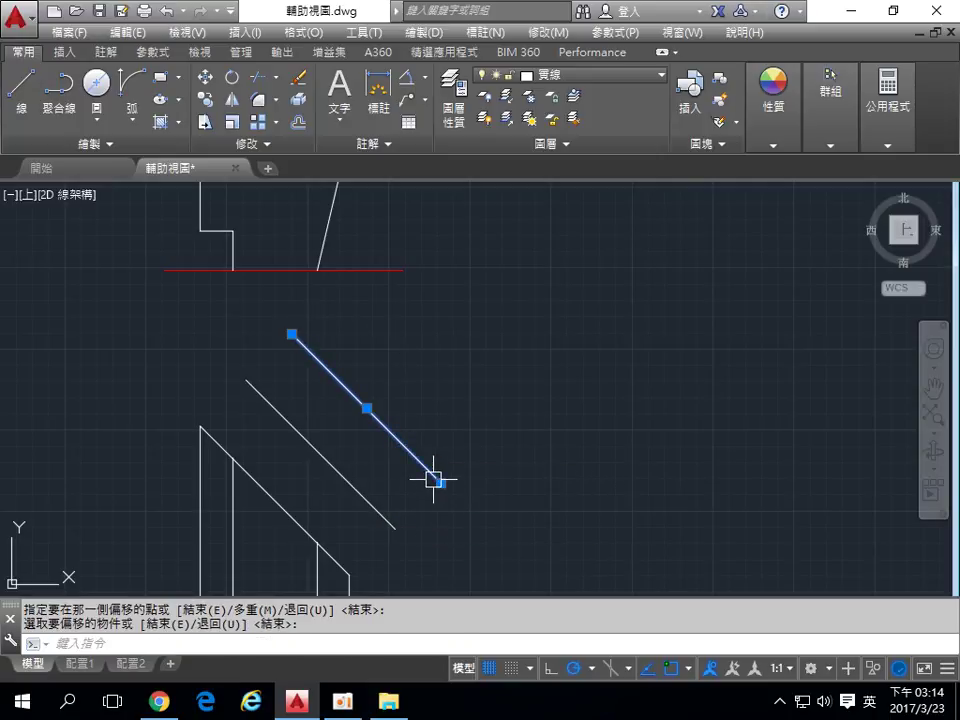
{"action": "key", "text": "Delete"}
- Change the colour of the remaining offset slanted line to index red
{"action": "left_click", "coordinate": [367, 502]}
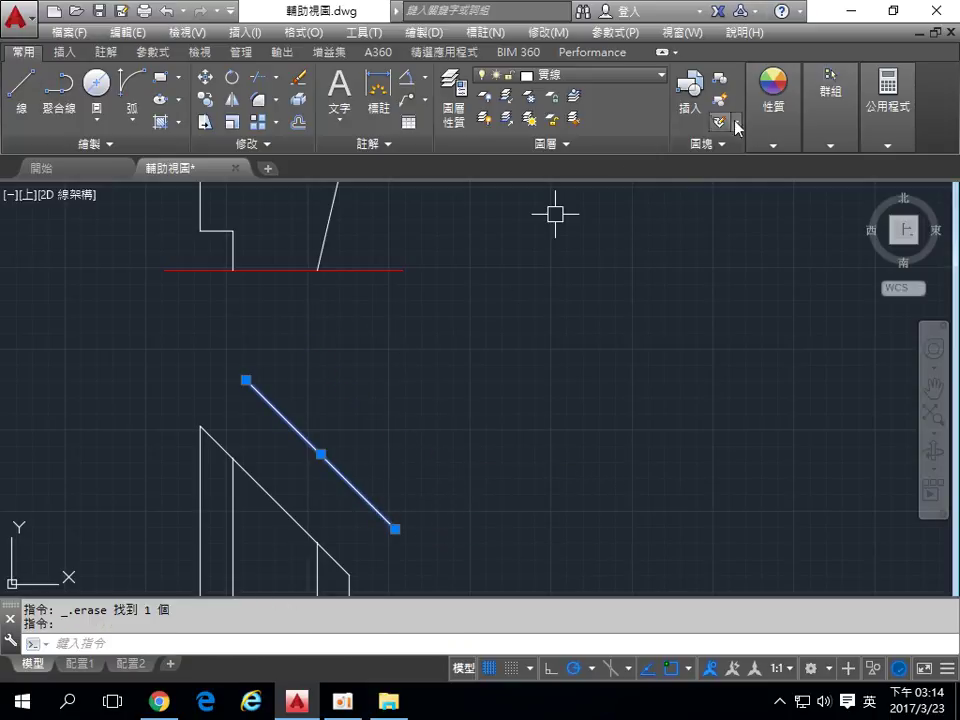
{"action": "left_click", "coordinate": [773, 100]}
{"action": "left_click", "coordinate": [850, 168]}
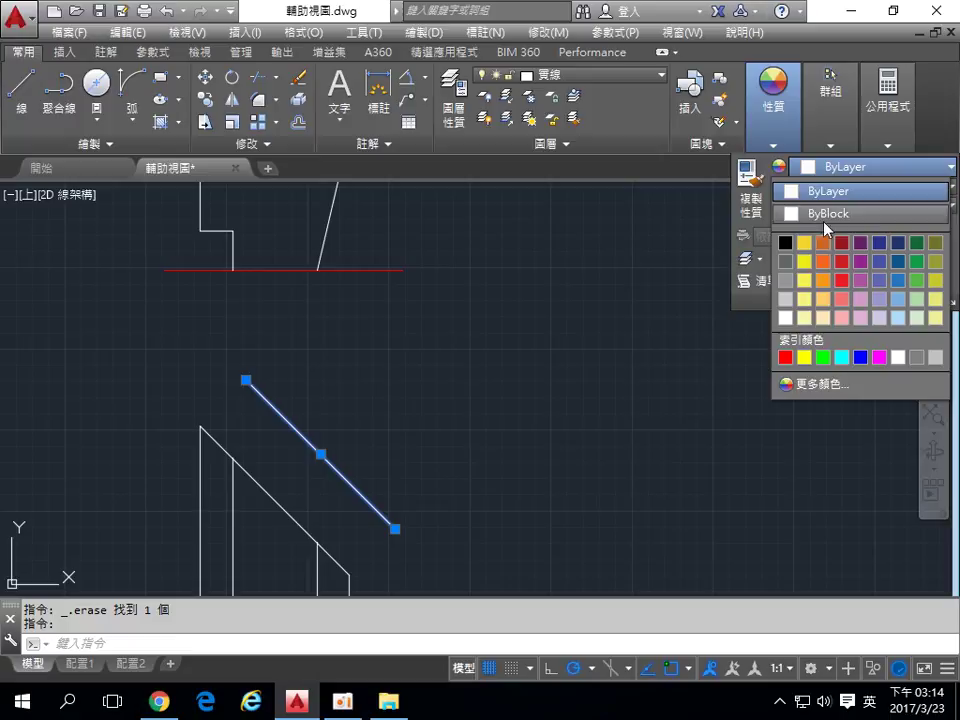
{"action": "left_click", "coordinate": [785, 357]}
{"action": "key", "text": "Escape"}
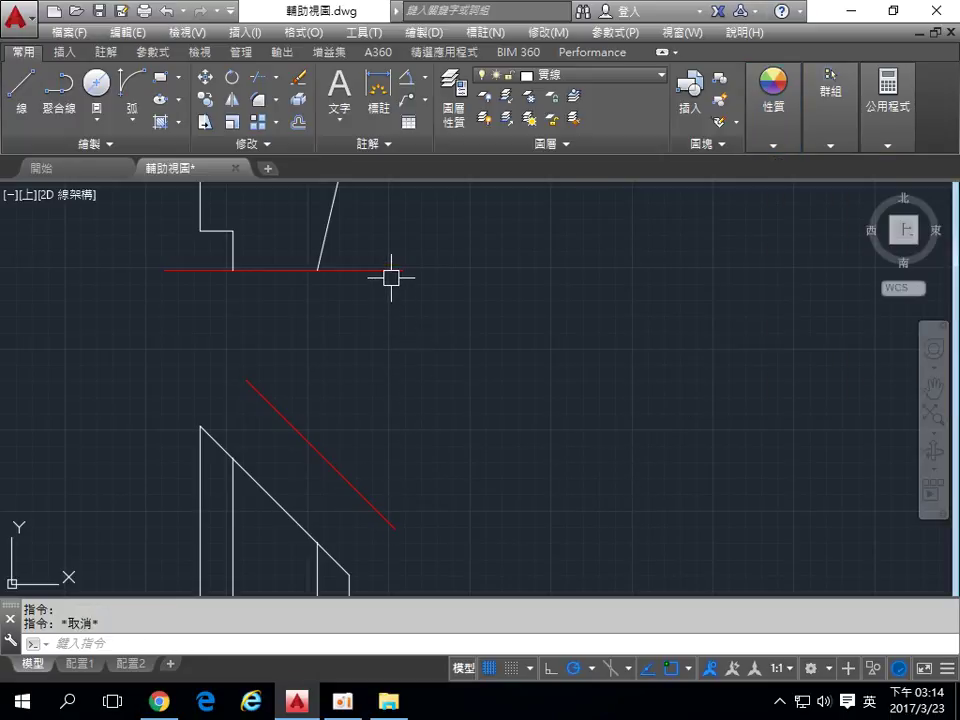
- Move the upper view together with its horizontal red reference line straight down about 7.5 units
{"action": "middle_click_drag", "start_coordinate": [480, 358], "coordinate": [493, 439]}
{"action": "type", "text": "m"}
{"action": "key", "text": "Return"}
{"action": "left_click", "coordinate": [461, 391]}
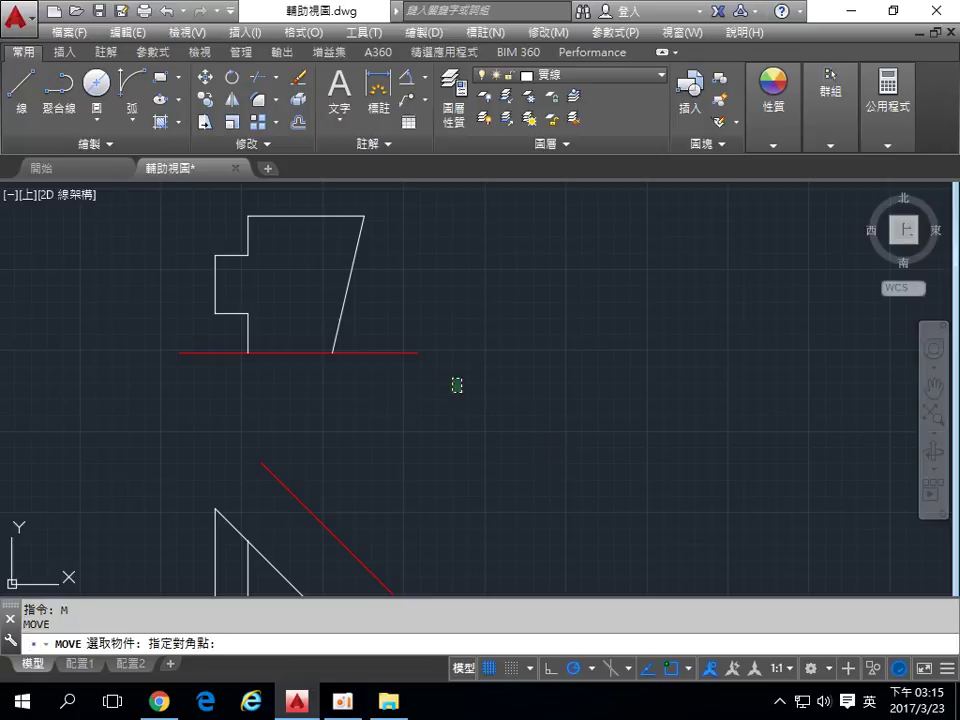
{"action": "left_click", "coordinate": [223, 207]}
{"action": "key", "text": "Return"}
{"action": "left_click", "coordinate": [462, 279]}
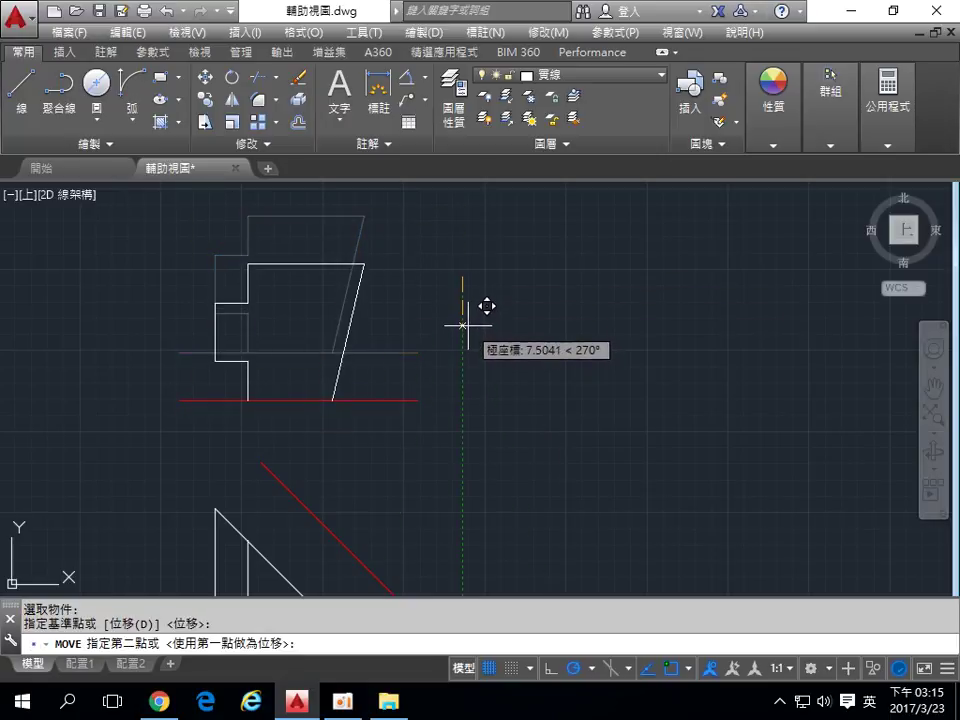
{"action": "left_click", "coordinate": [462, 325]}
- Set the current object colour for new geometry to index green
{"action": "middle_click_drag", "start_coordinate": [456, 444], "coordinate": [439, 345]}
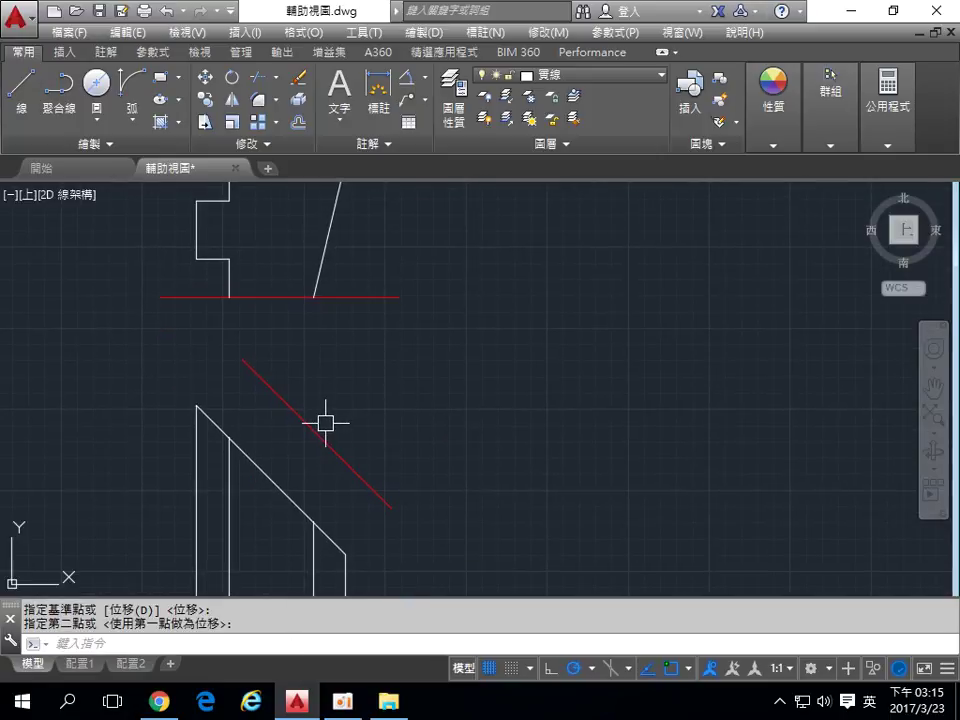
{"action": "middle_click_drag", "start_coordinate": [377, 407], "coordinate": [392, 450]}
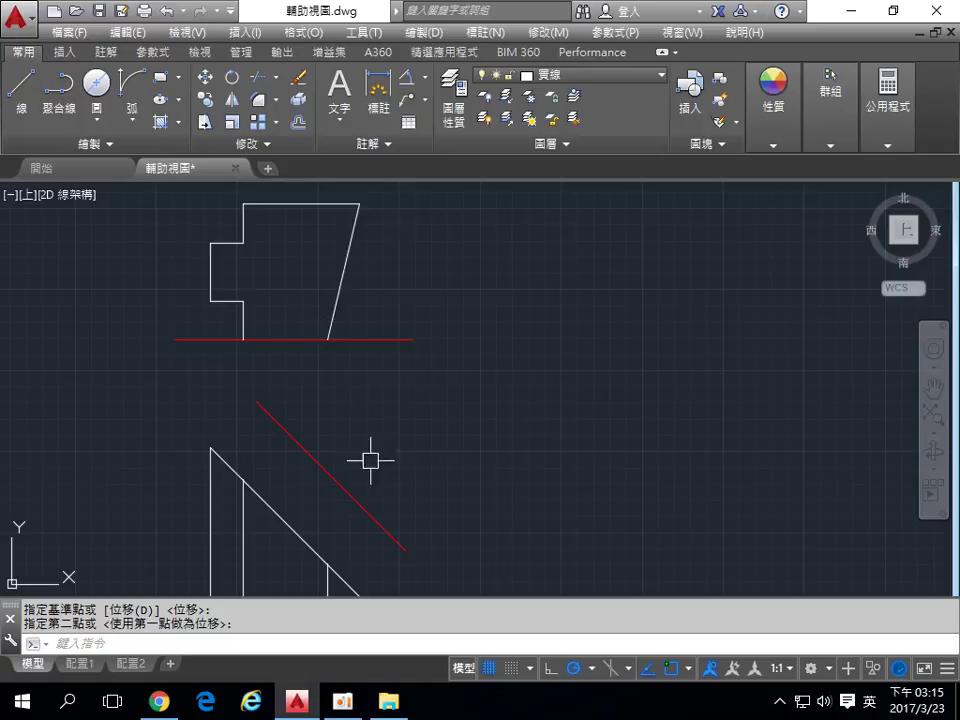
{"action": "middle_click_drag", "start_coordinate": [424, 429], "coordinate": [428, 392]}
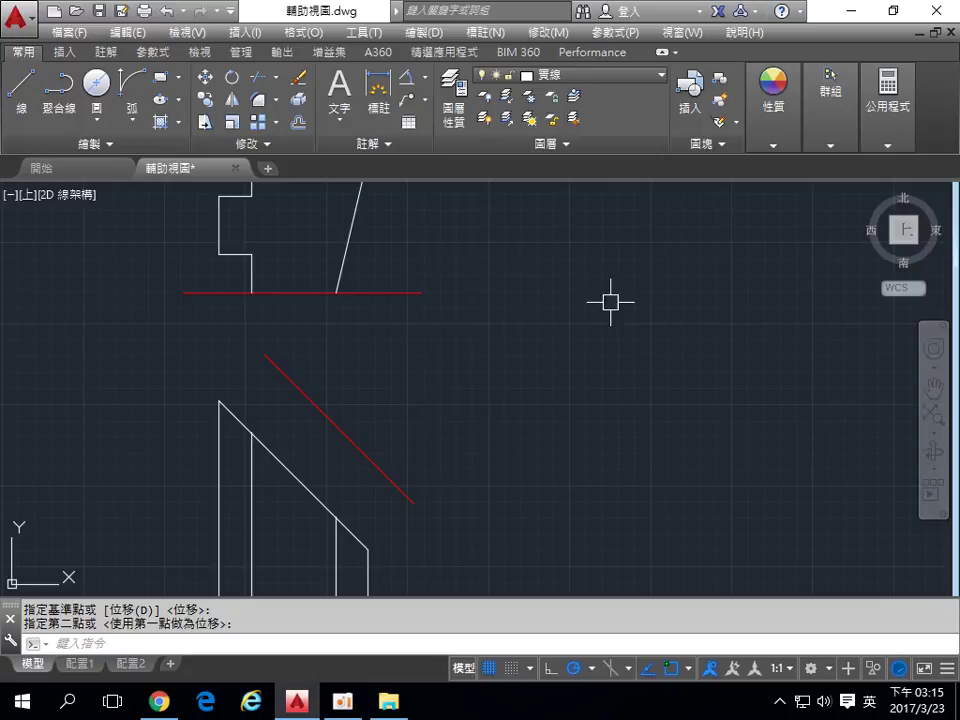
{"action": "mouse_move", "coordinate": [830, 100]}
{"action": "mouse_move", "coordinate": [773, 110]}
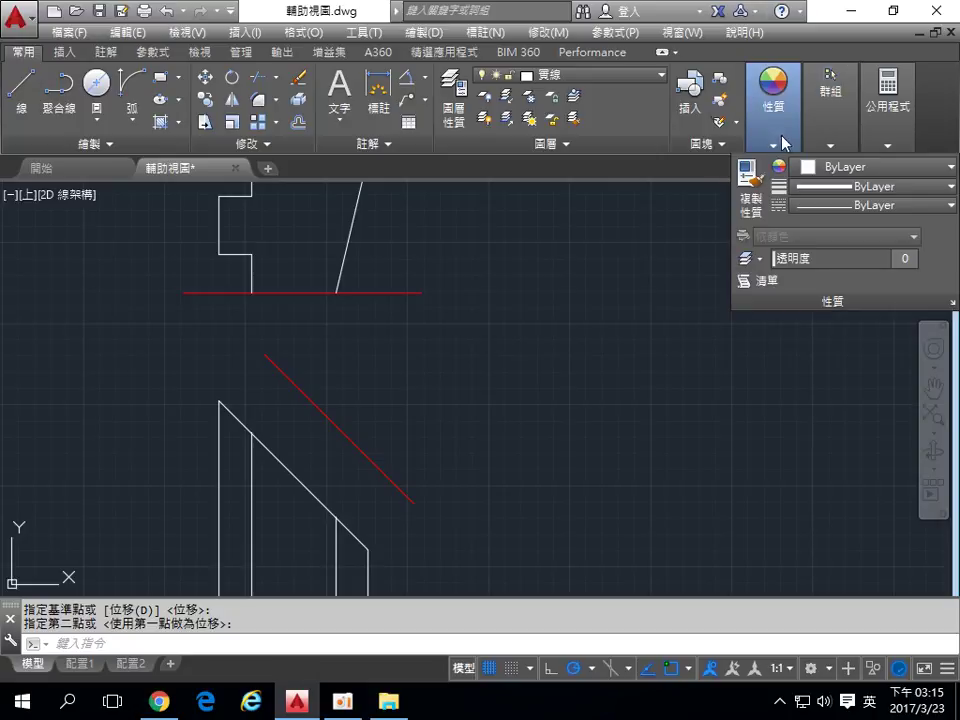
{"action": "left_click", "coordinate": [855, 167]}
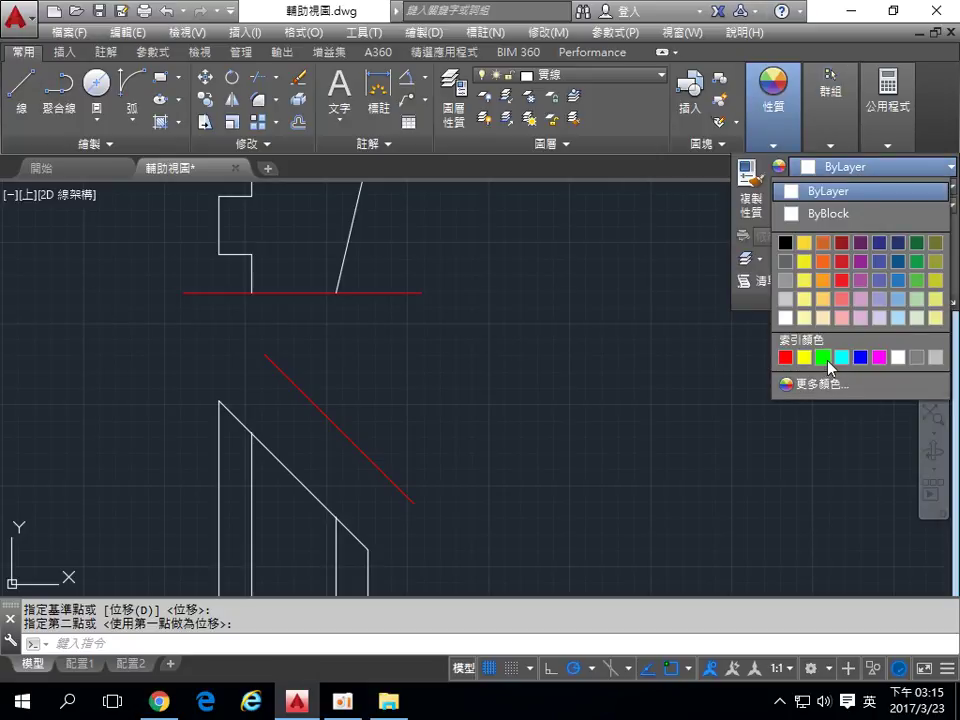
{"action": "left_click", "coordinate": [823, 357]}
- Draw a vertical projection line from the lower end of the upper view's slanted side to the matching point on the front view's slanted edge
{"action": "mouse_move", "coordinate": [360, 316]}
{"action": "middle_mouse_down"}
{"action": "mouse_move", "coordinate": [360, 368]}
{"action": "mouse_move", "coordinate": [349, 381]}
{"action": "middle_mouse_up"}
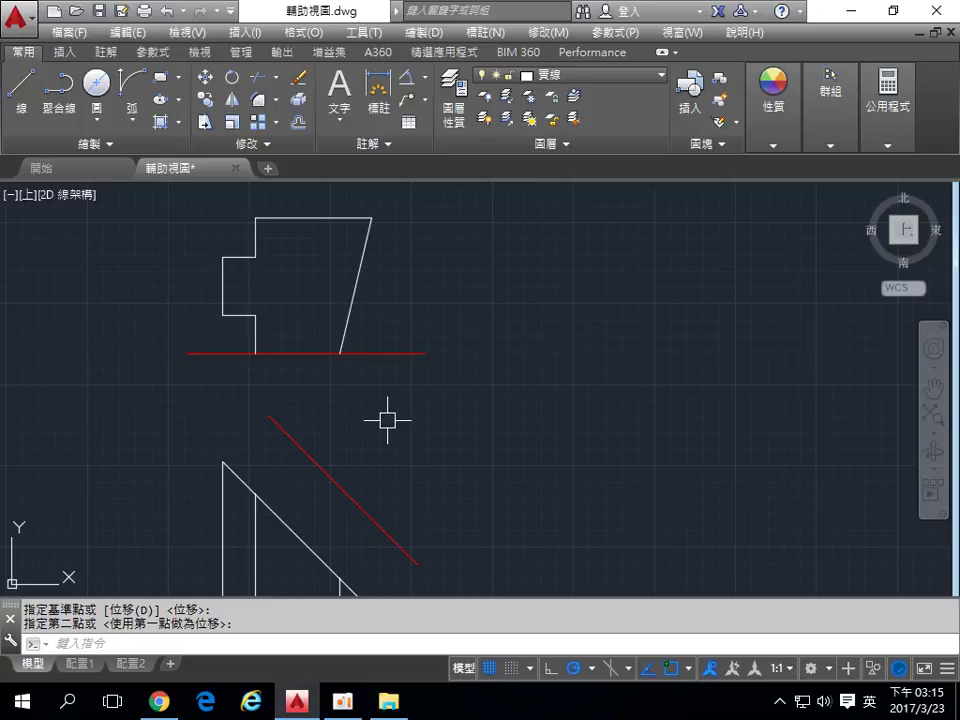
{"action": "type", "text": "l"}
{"action": "key", "text": "Return"}
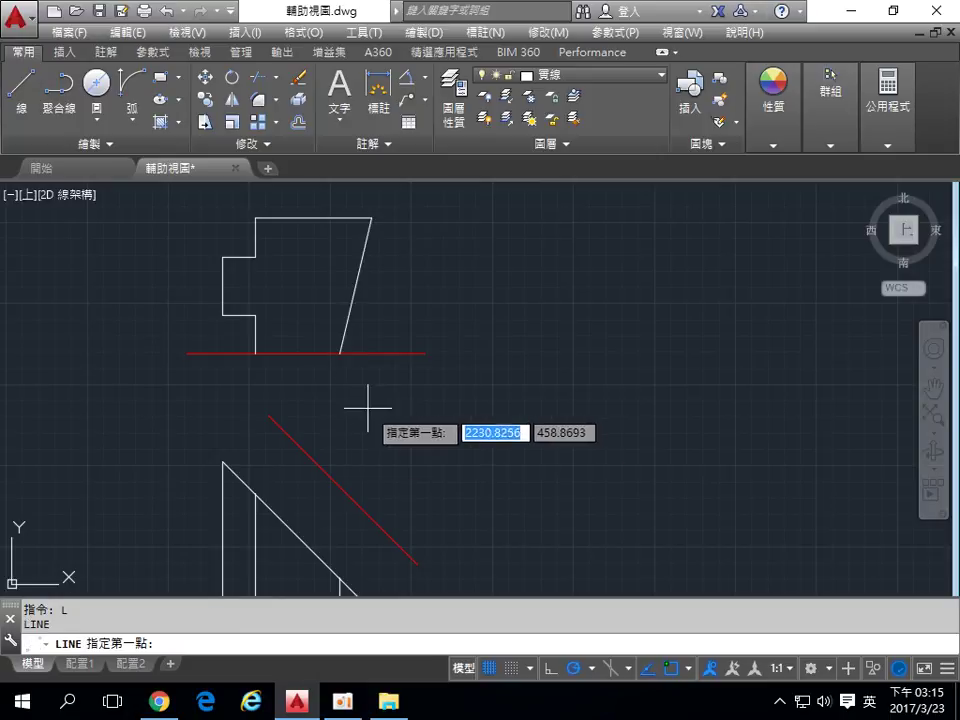
{"action": "left_click", "coordinate": [340, 353]}
{"action": "middle_click_drag", "start_coordinate": [343, 401], "coordinate": [345, 333]}
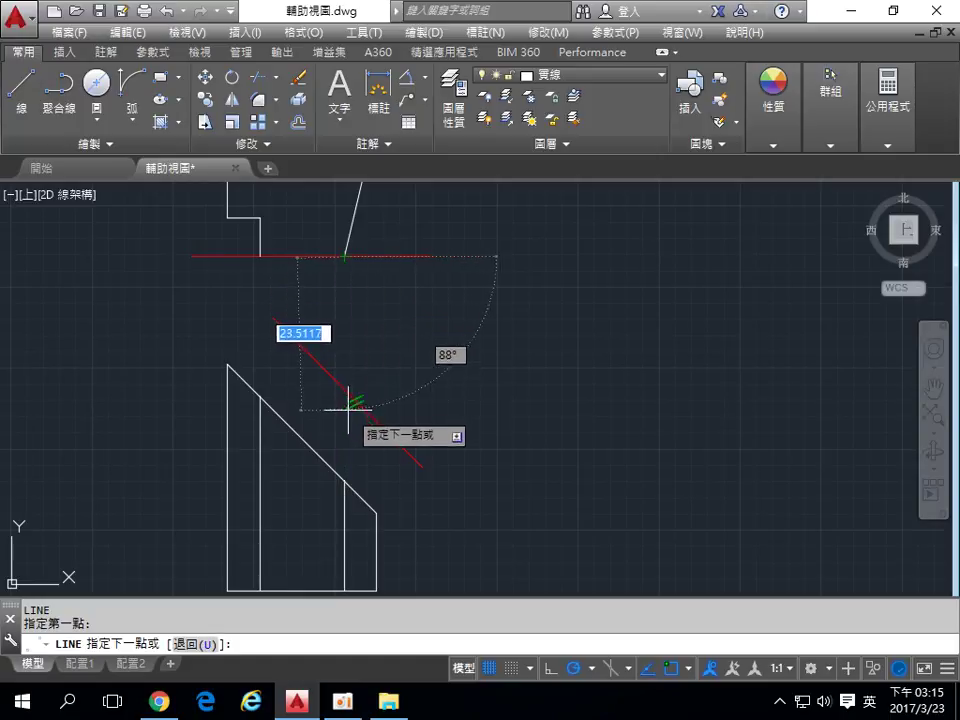
{"action": "left_click", "coordinate": [344, 481]}
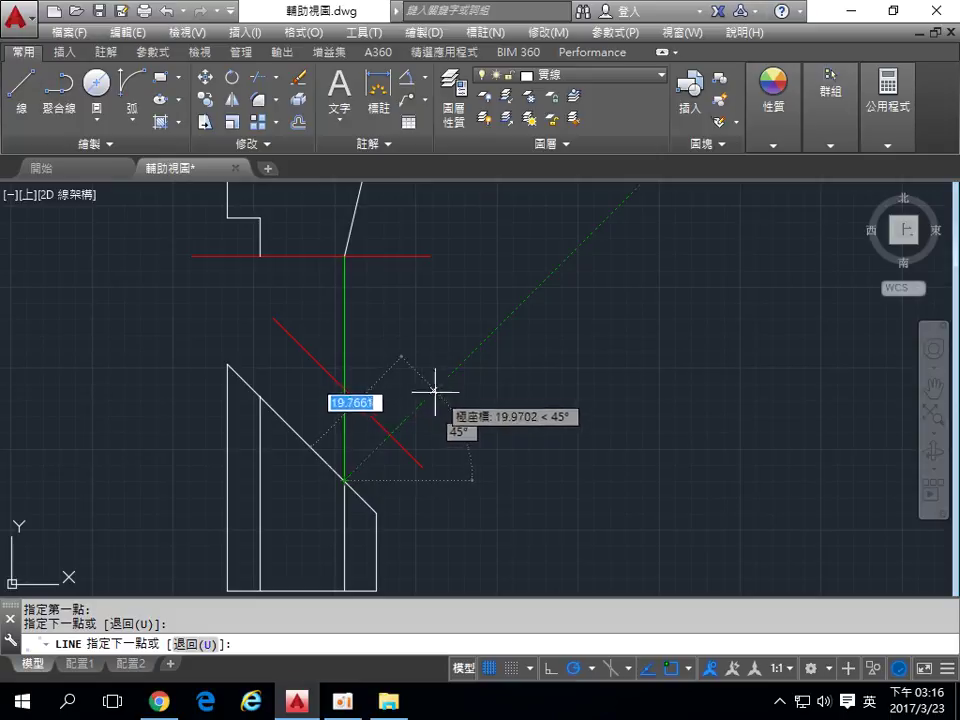
{"action": "key", "text": "Escape"}
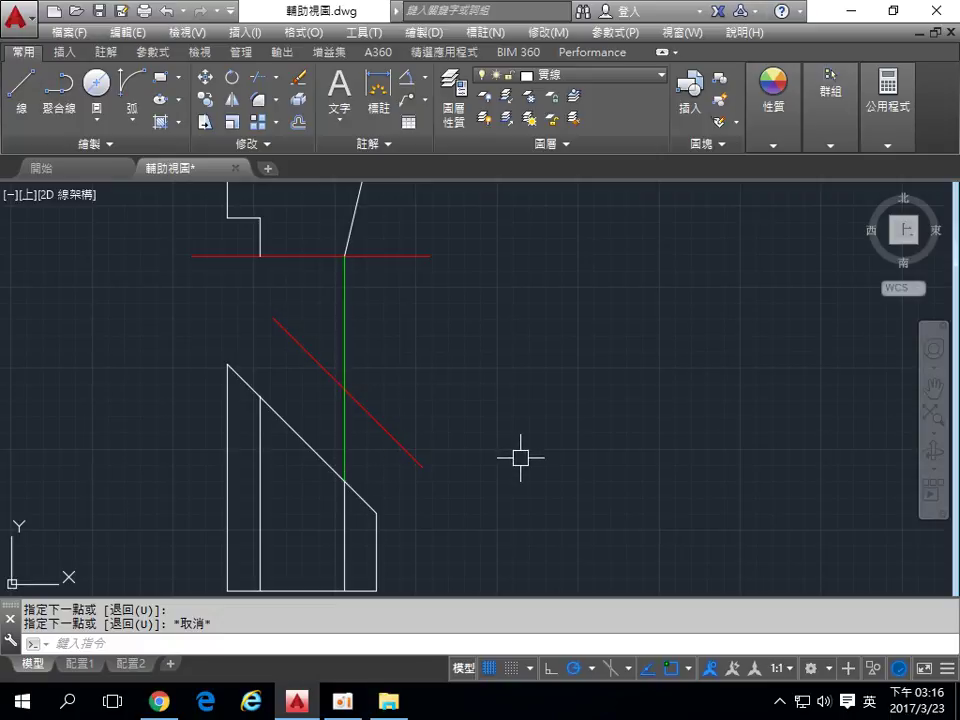
- Draw a ray from the lower end of the front view's slanted edge through the lower end of the slanted red reference line
{"action": "left_click", "coordinate": [90, 147]}
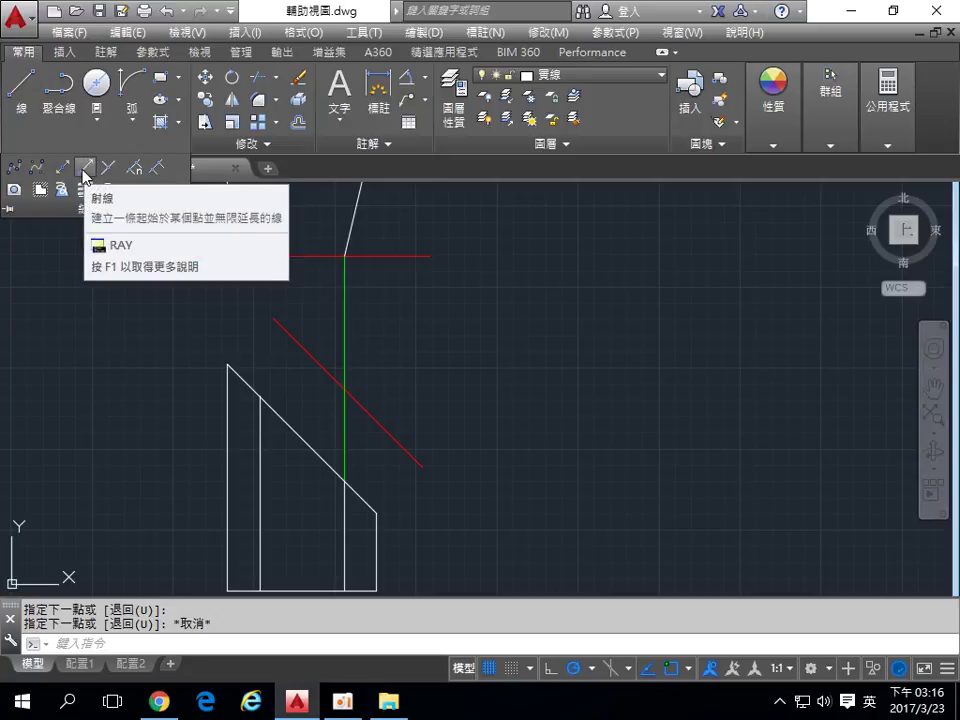
{"action": "left_click", "coordinate": [85, 176]}
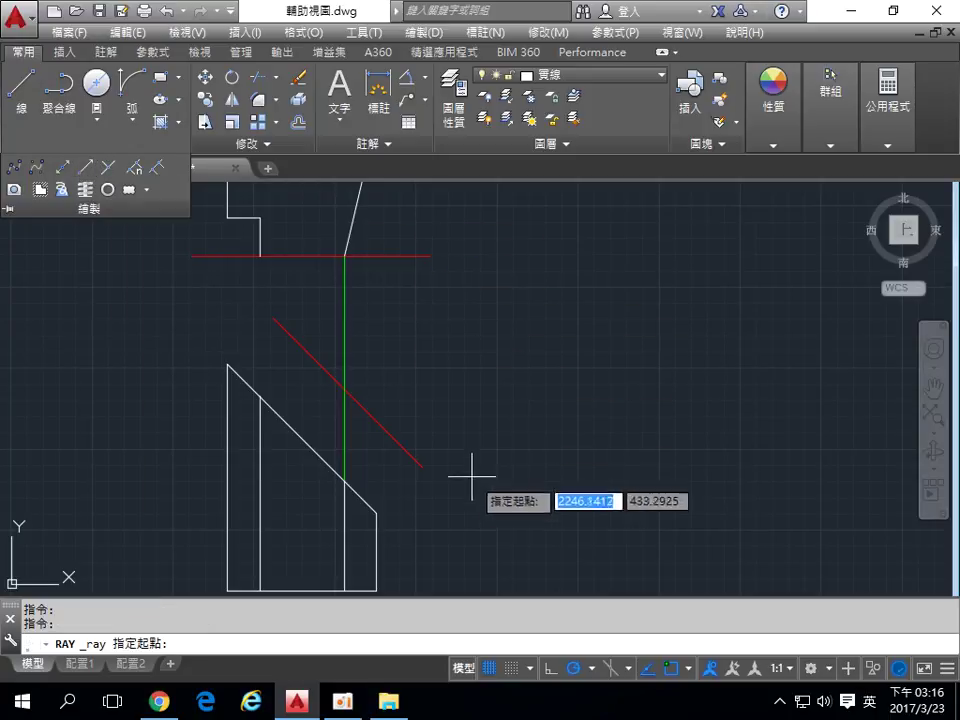
{"action": "scroll", "coordinate": [420, 515], "scroll_direction": "up", "scroll_amount": 2}
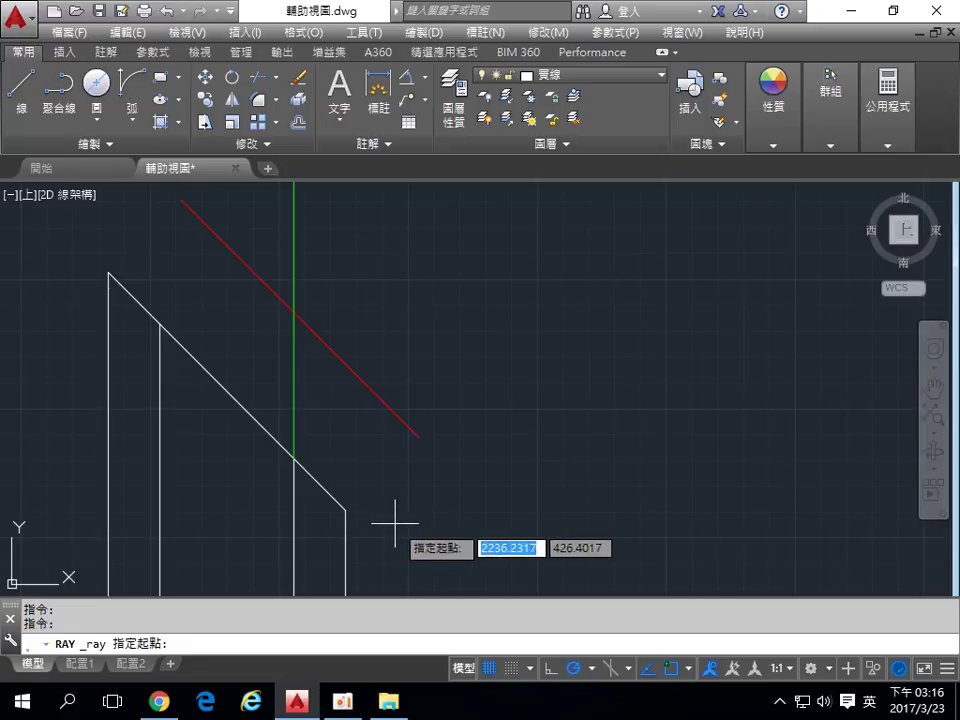
{"action": "left_click", "coordinate": [345, 509]}
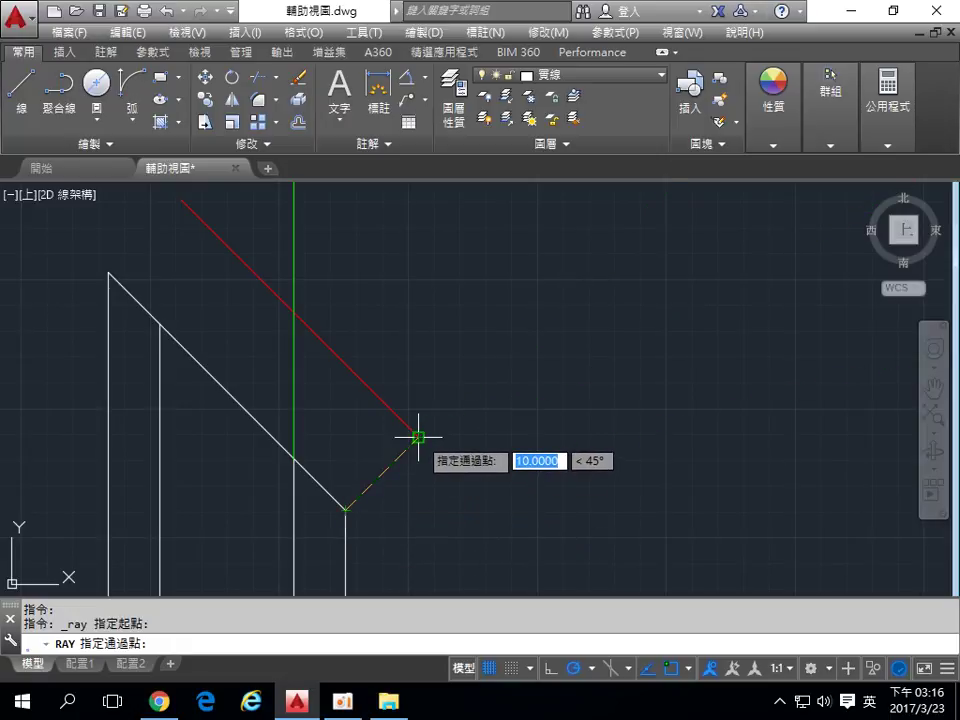
{"action": "left_click", "coordinate": [418, 437]}
{"action": "key", "text": "Return"}
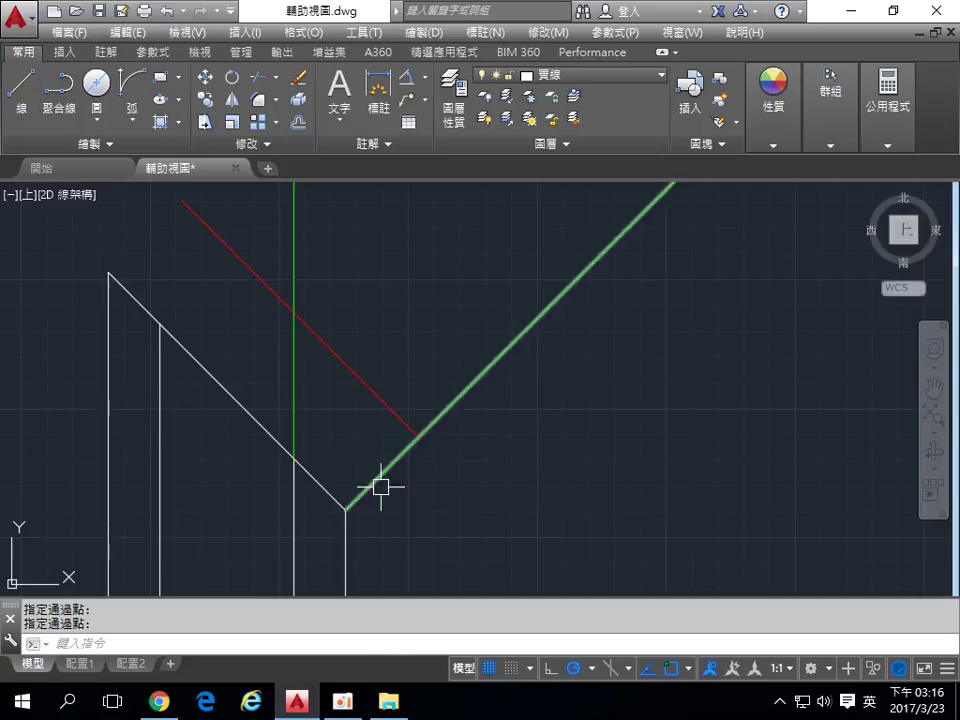
- Copy the green ray from its start point to the point where the vertical projection line meets the front view's slanted edge
{"action": "middle_click_drag", "start_coordinate": [426, 497], "coordinate": [480, 521]}
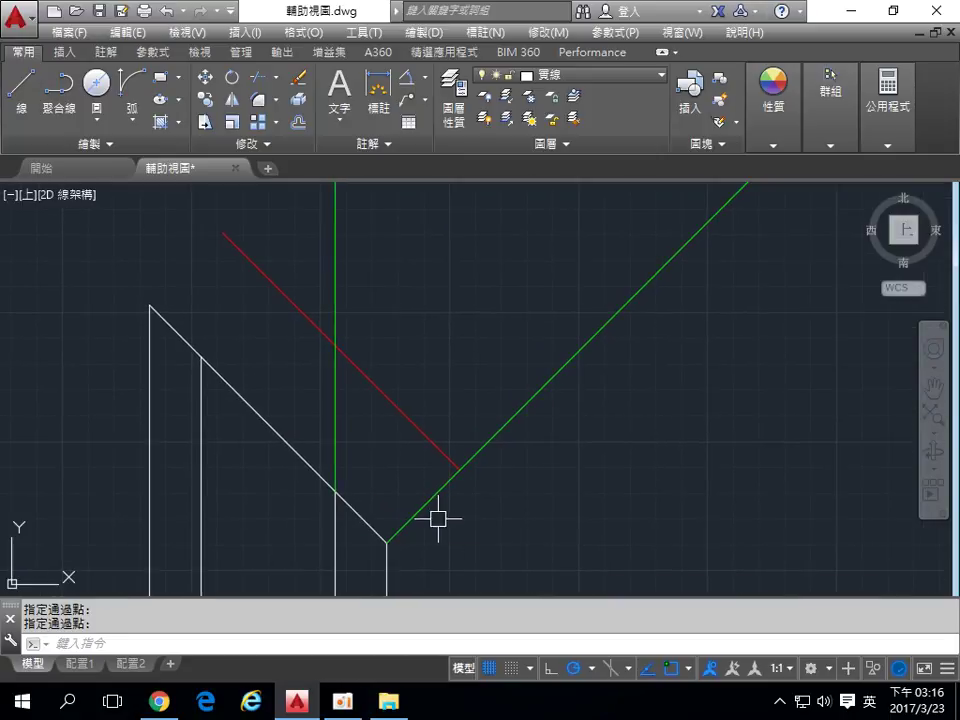
{"action": "type", "text": "CO"}
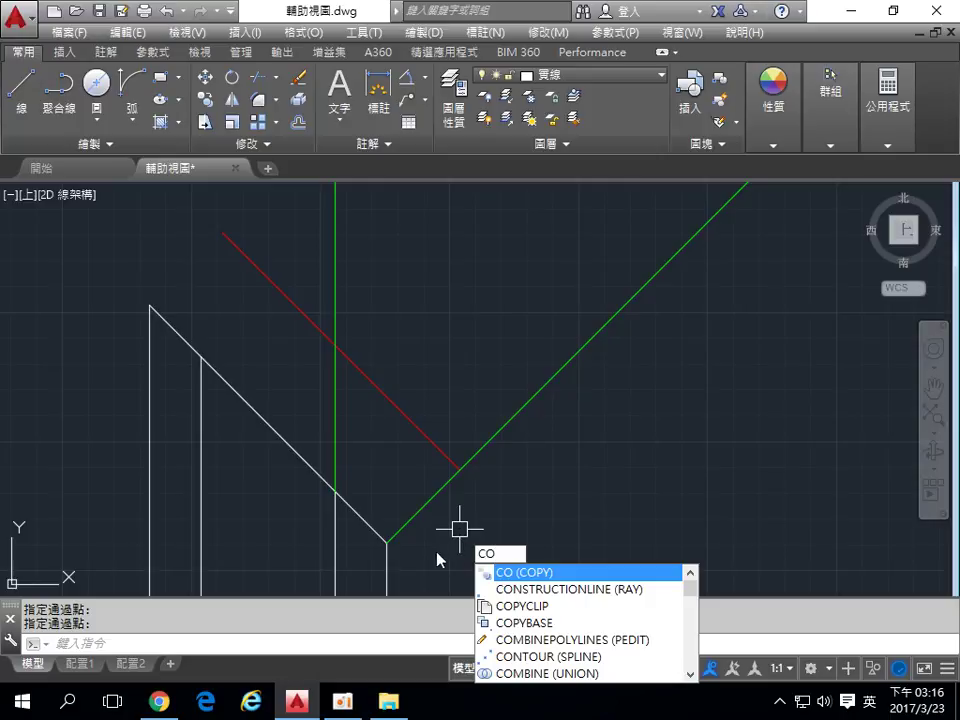
{"action": "key", "text": "Return"}
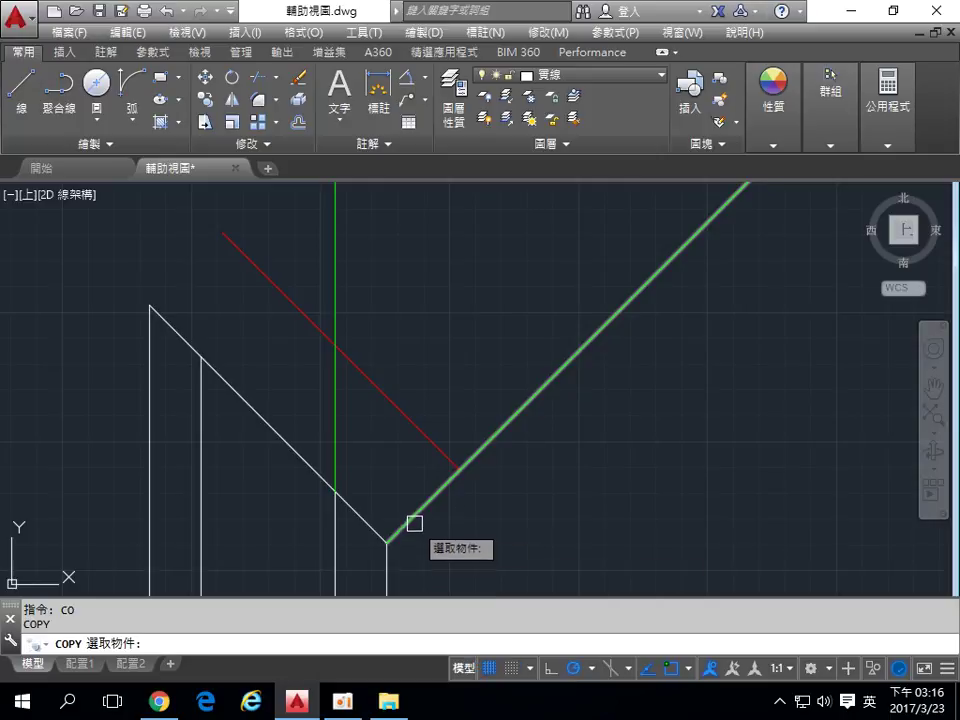
{"action": "left_click", "coordinate": [414, 517]}
{"action": "key", "text": "Return"}
{"action": "left_click", "coordinate": [387, 543]}
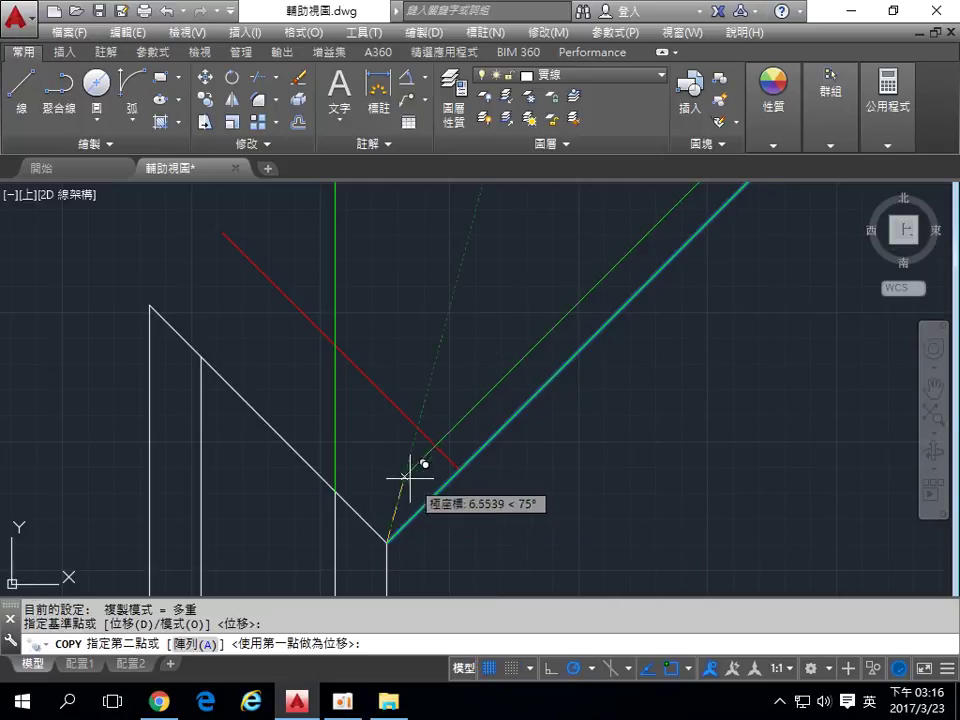
{"action": "left_click", "coordinate": [335, 491]}
{"action": "key", "text": "Return"}
{"action": "scroll", "coordinate": [471, 544], "scroll_direction": "down", "scroll_amount": 2}
{"action": "middle_click_drag", "start_coordinate": [471, 544], "coordinate": [450, 520]}
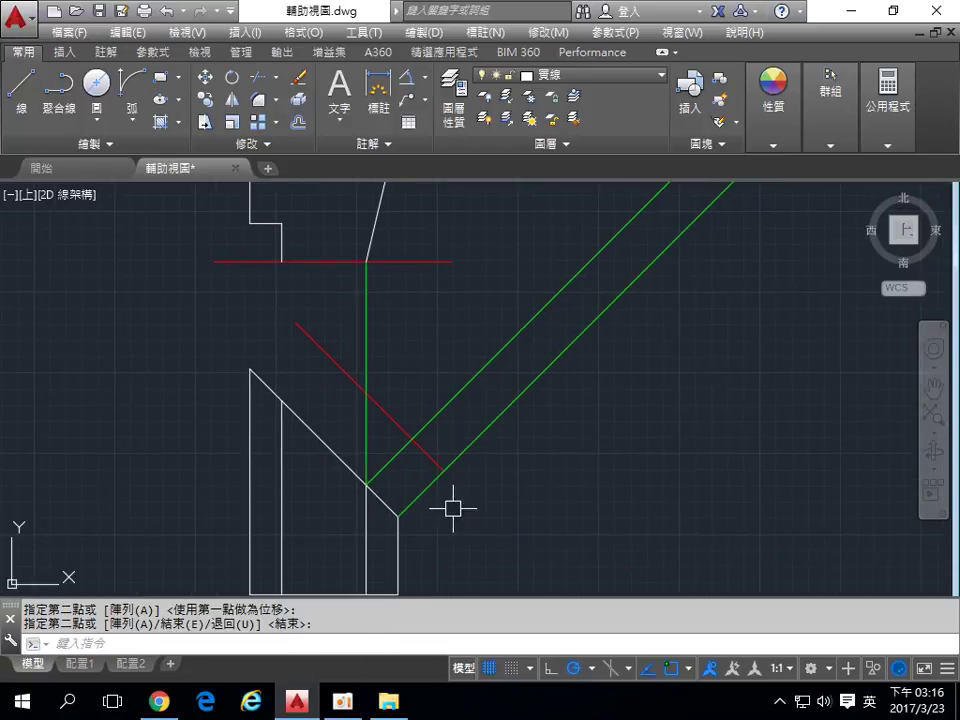
{"action": "left_click", "coordinate": [432, 502]}
{"action": "left_click", "coordinate": [428, 488]}
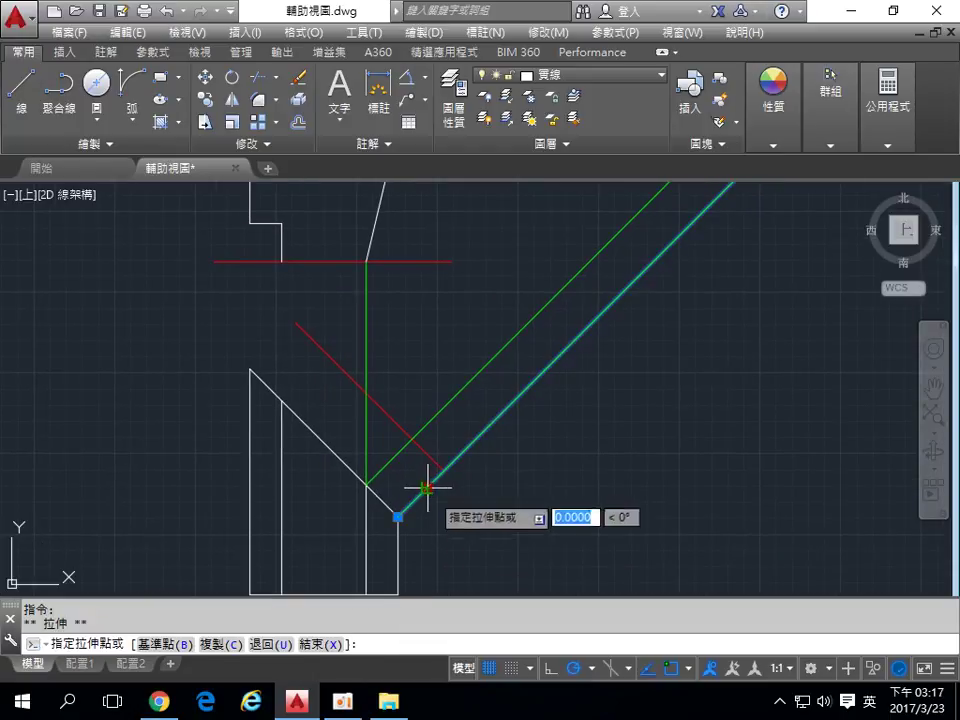
{"action": "key", "text": "Escape"}
{"action": "key", "text": "Escape"}
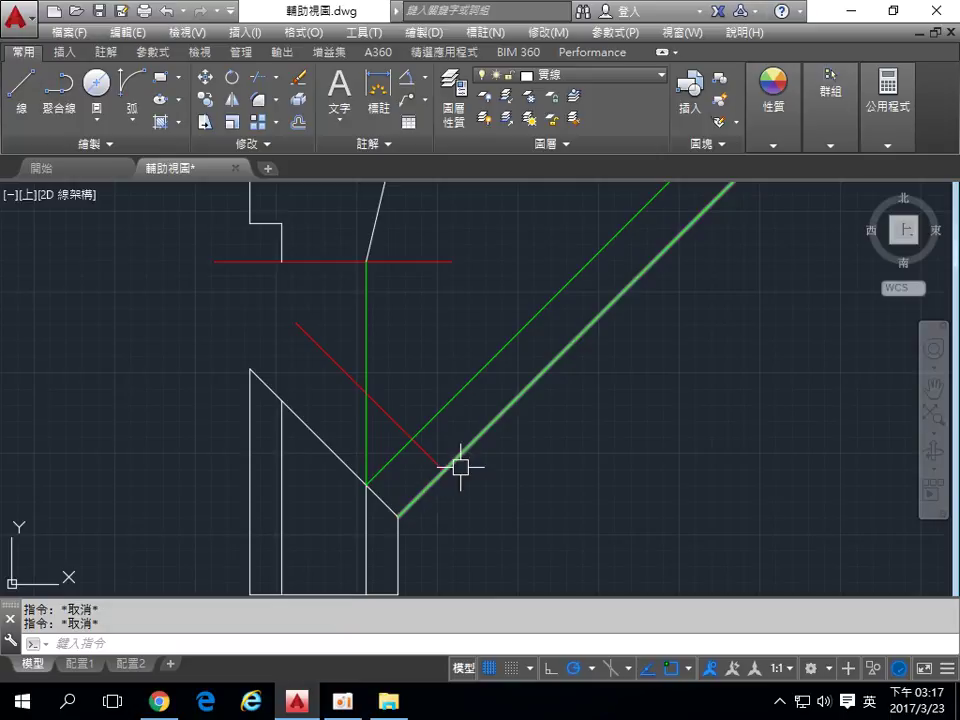
- Move the ray at the slanted edge's lower end aside into the empty area beyond the front view
{"action": "left_click", "coordinate": [463, 456]}
{"action": "left_click_drag", "start_coordinate": [487, 429], "coordinate": [617, 480]}
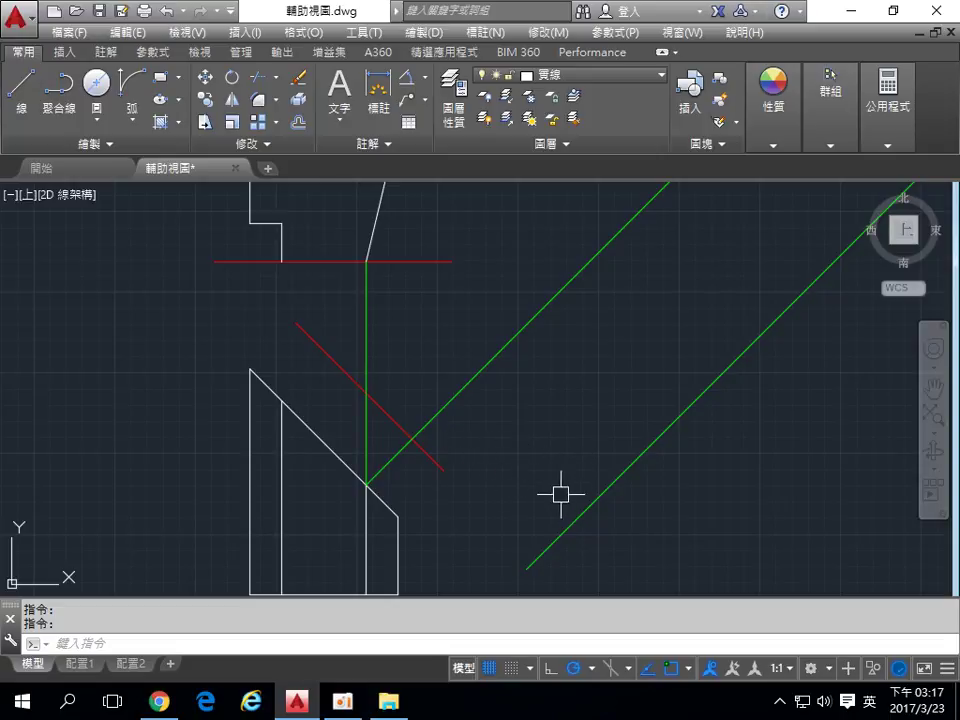
- Draw a vertical projection line from the top end of the upper view's slanted side to the lower end of the front view's slanted edge
{"action": "middle_click_drag", "start_coordinate": [468, 442], "coordinate": [456, 513]}
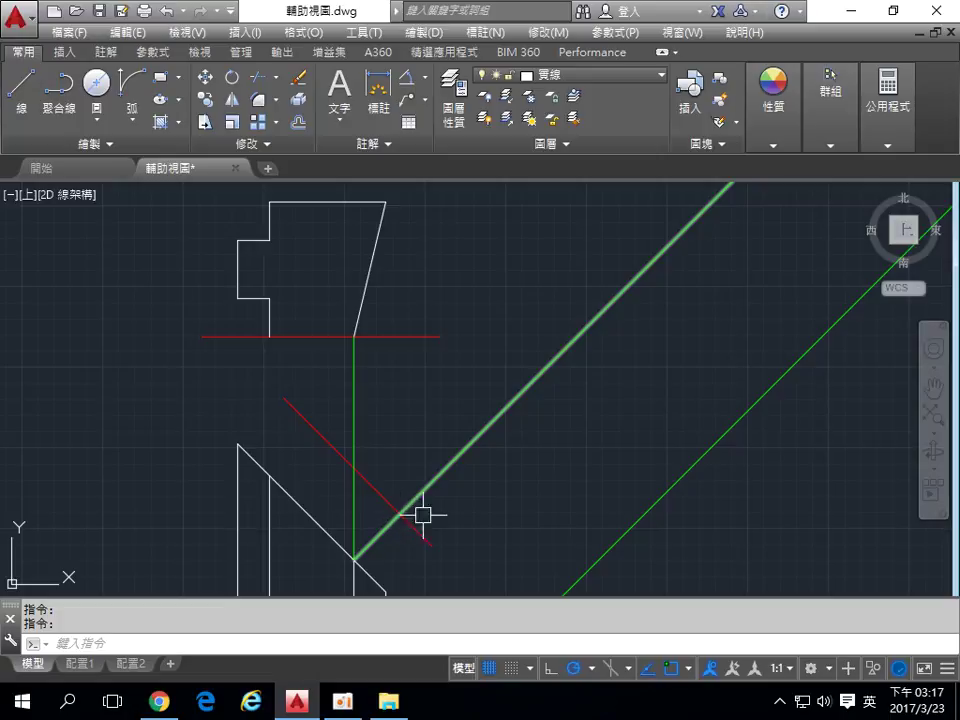
{"action": "middle_click_drag", "start_coordinate": [454, 389], "coordinate": [444, 420]}
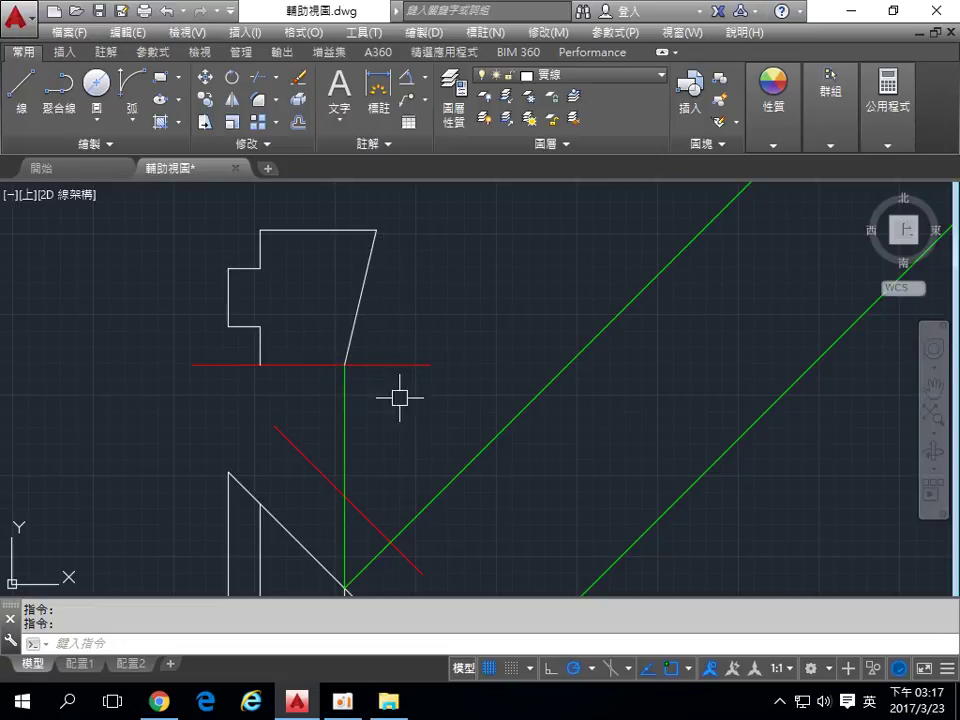
{"action": "middle_click_drag", "start_coordinate": [396, 442], "coordinate": [393, 415]}
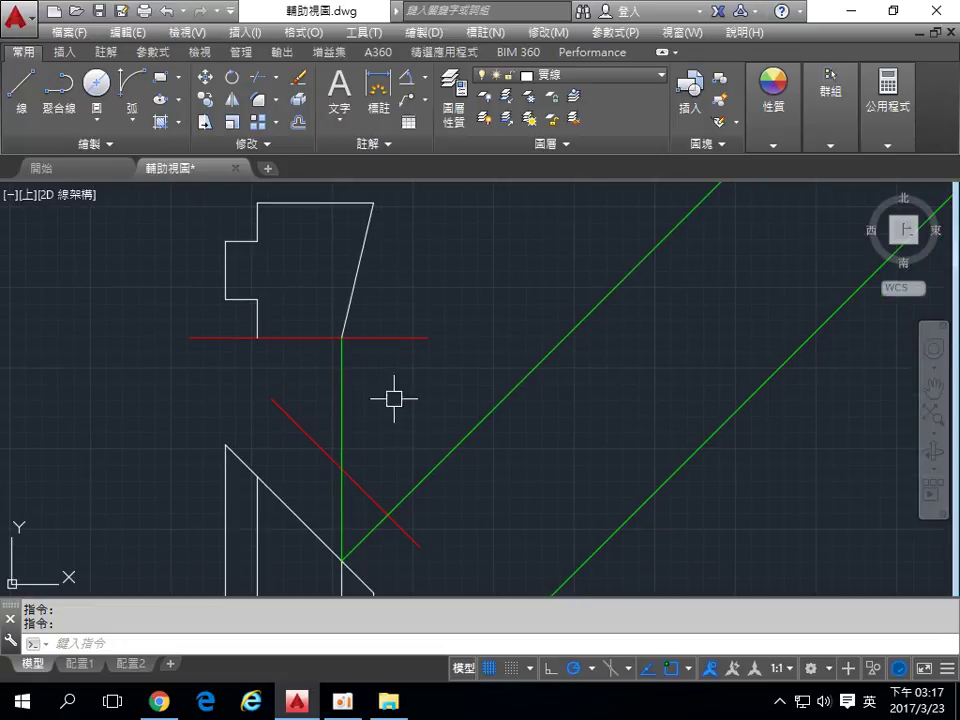
{"action": "left_click", "coordinate": [21, 88]}
{"action": "left_click", "coordinate": [373, 203]}
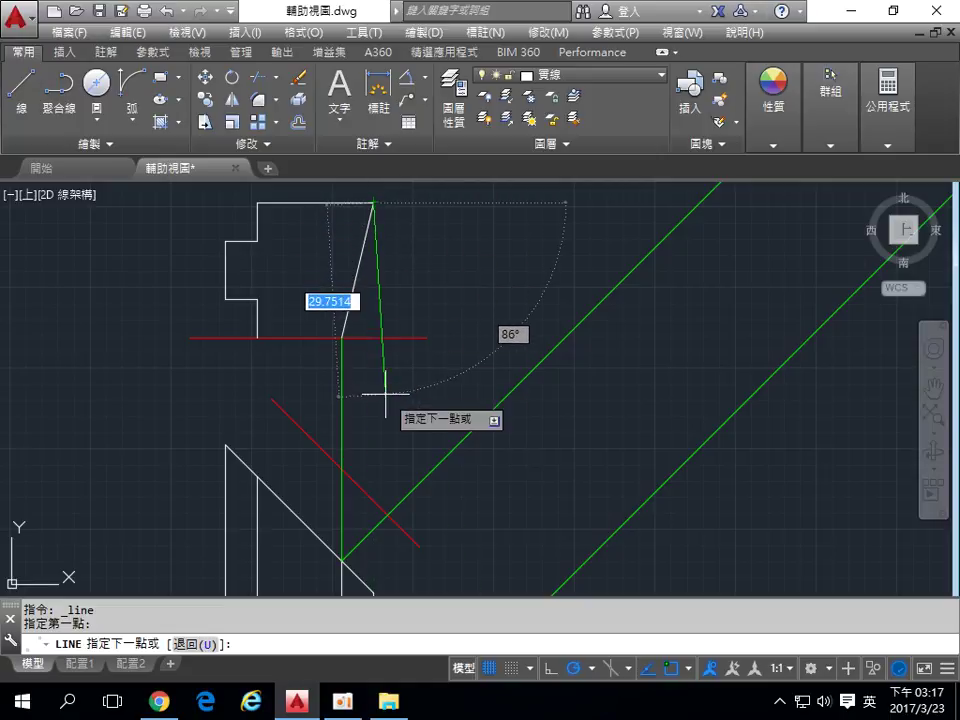
{"action": "middle_click_drag", "start_coordinate": [381, 392], "coordinate": [379, 355]}
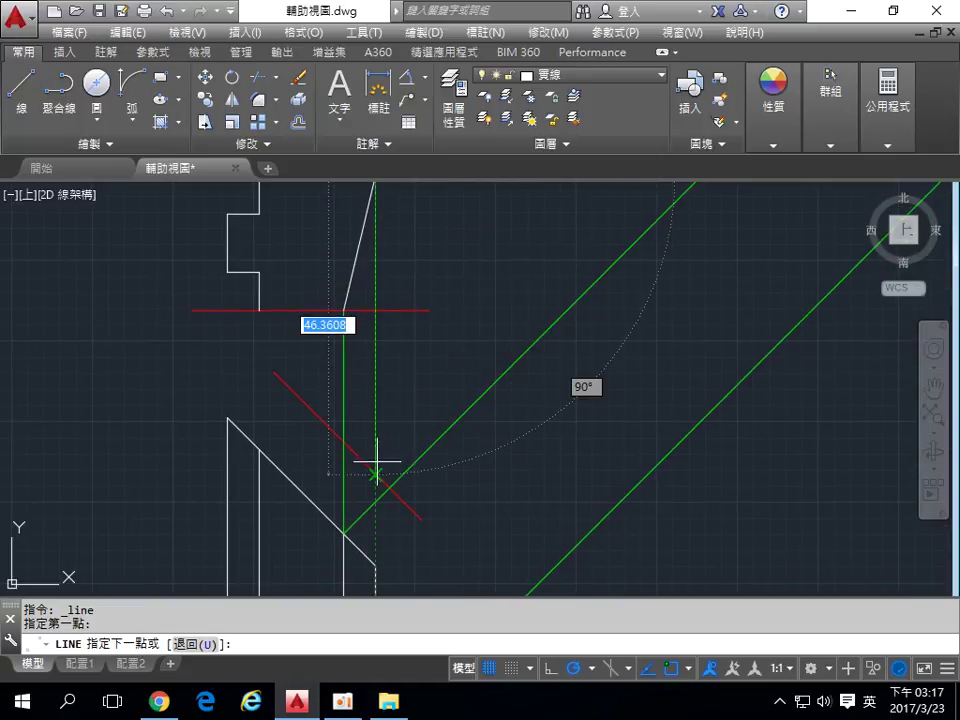
{"action": "left_click", "coordinate": [375, 565]}
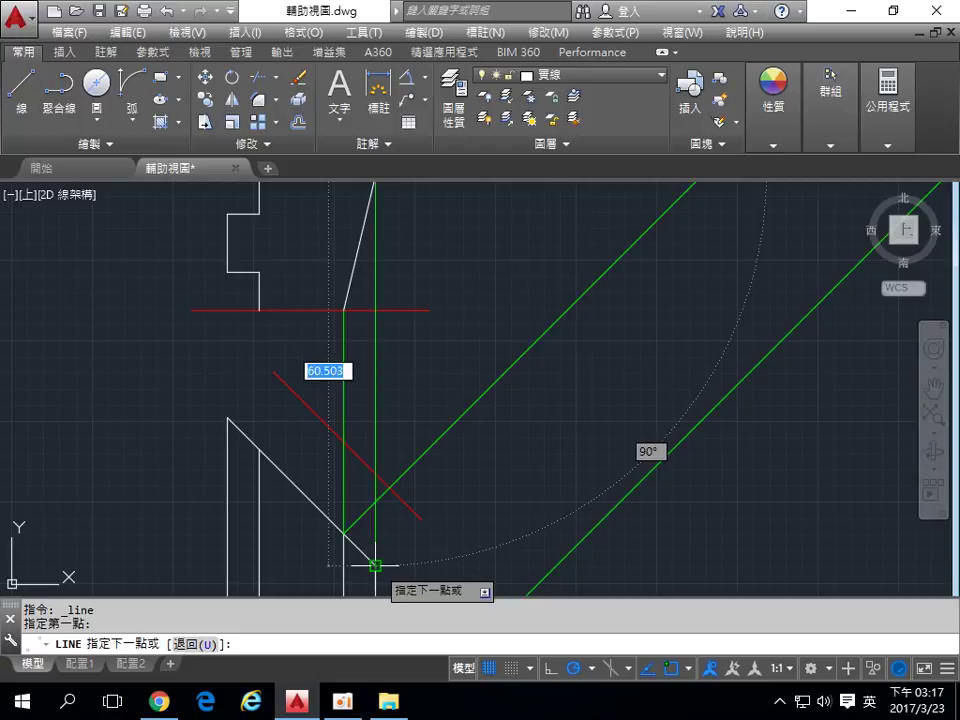
{"action": "key", "text": "Return"}
- Copy the ray that was set aside from its start point to the lower end of the front view's slanted edge
{"action": "middle_click_drag", "start_coordinate": [446, 546], "coordinate": [429, 535]}
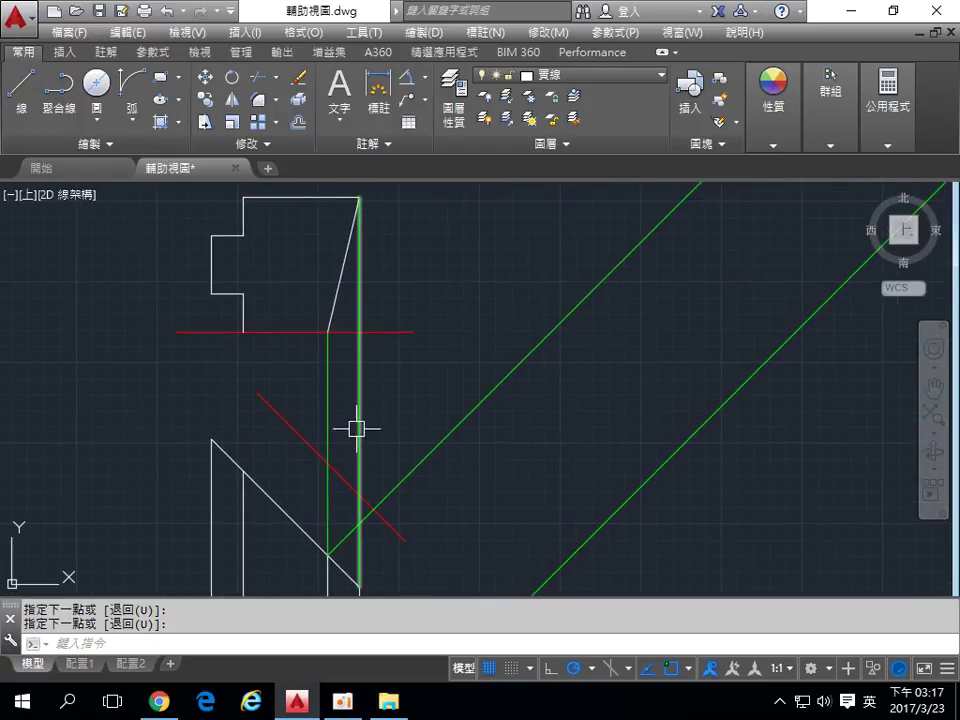
{"action": "middle_click_drag", "start_coordinate": [373, 557], "coordinate": [349, 406]}
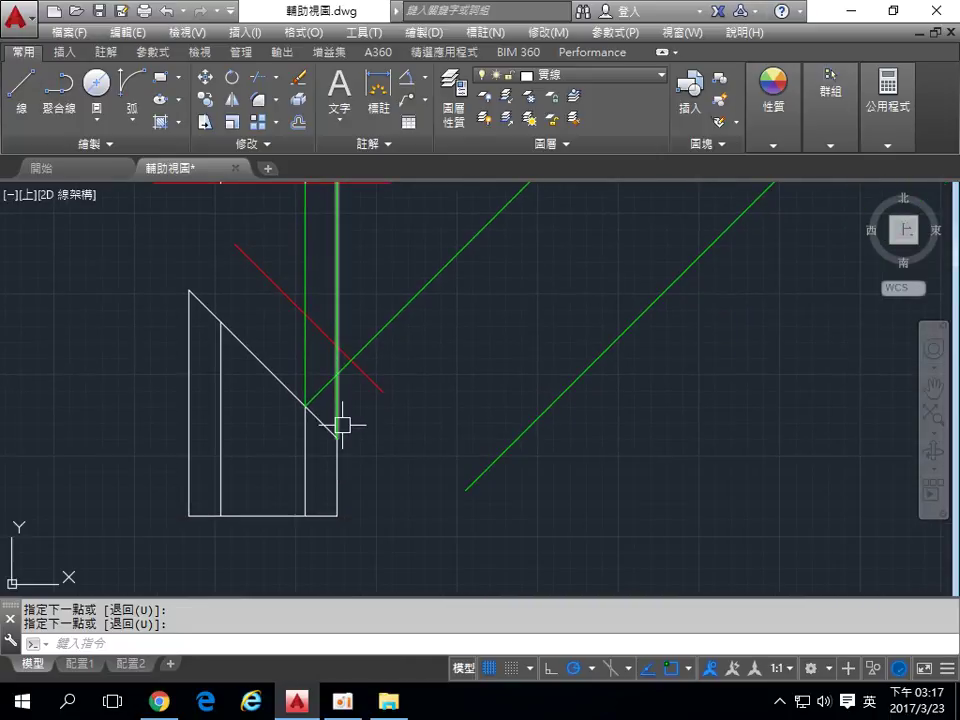
{"action": "type", "text": "o"}
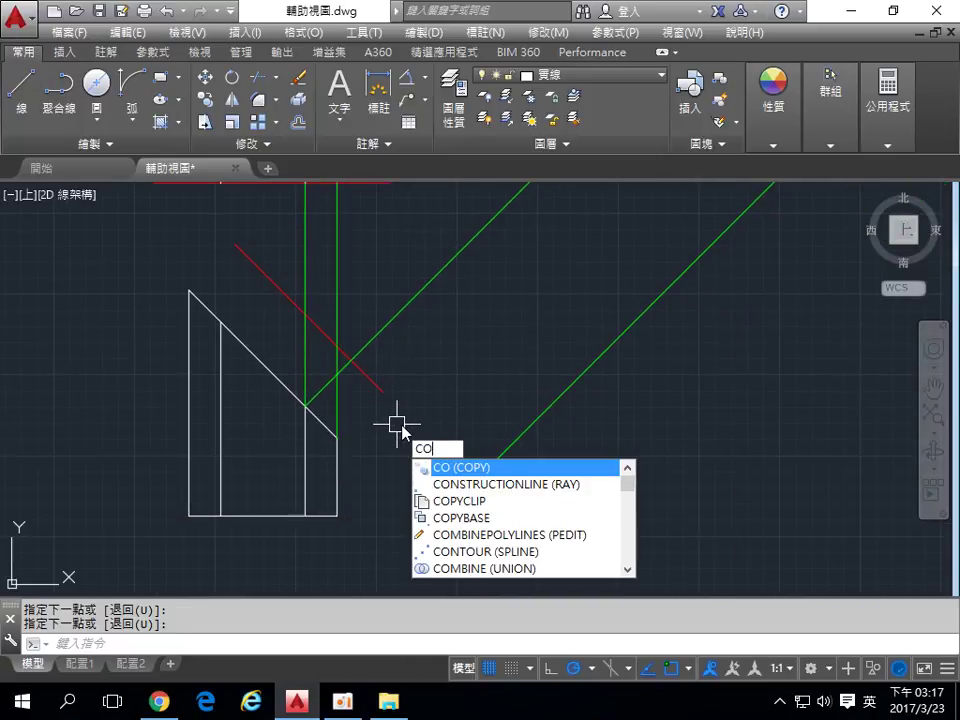
{"action": "key", "text": "Return"}
{"action": "left_click", "coordinate": [501, 456]}
{"action": "key", "text": "Return"}
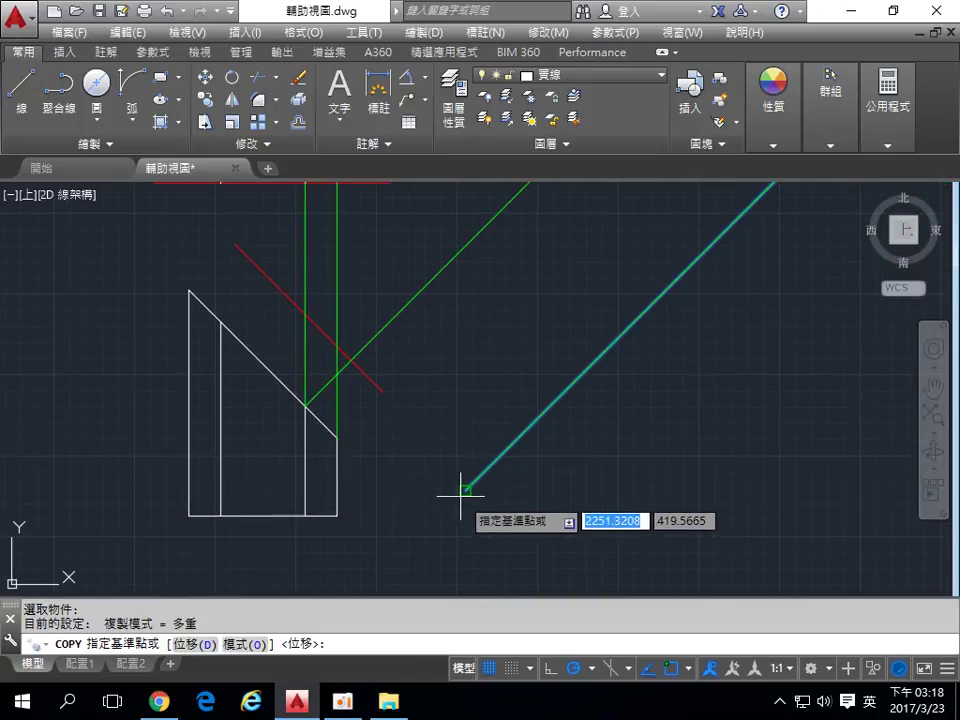
{"action": "left_click", "coordinate": [466, 490]}
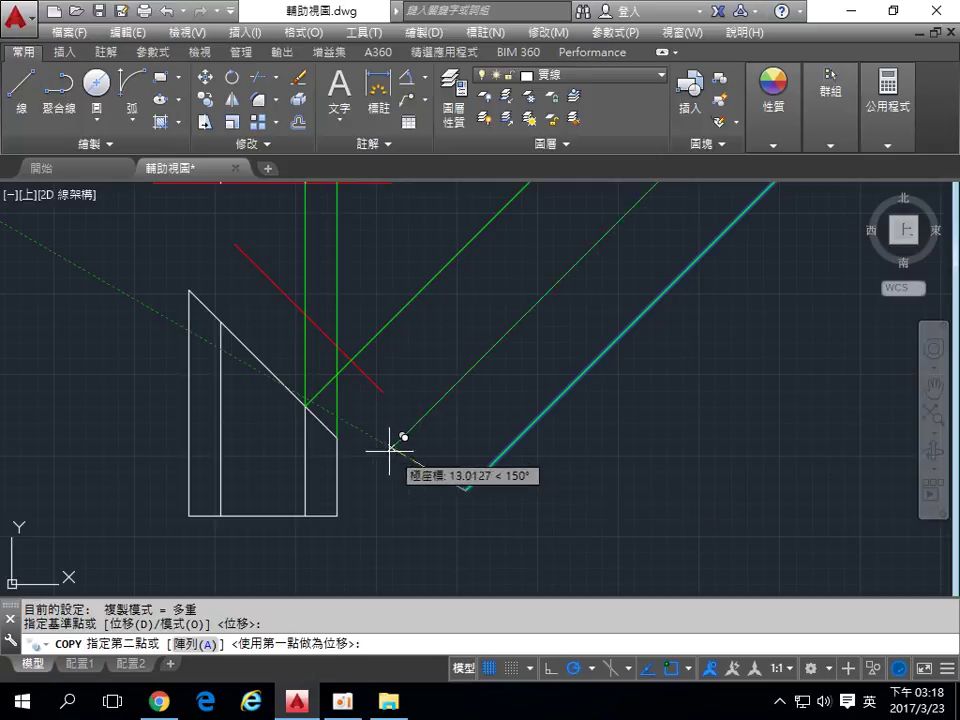
{"action": "left_click", "coordinate": [336, 437]}
{"action": "key", "text": "Return"}
- Offset the slanted red line away from the front view by 21 units, picked between the horizontal red line and the upper view's top corner
{"action": "mouse_move", "coordinate": [465, 403]}
{"action": "middle_mouse_down"}
{"action": "mouse_move", "coordinate": [430, 478]}
{"action": "mouse_move", "coordinate": [433, 576]}
{"action": "mouse_move", "coordinate": [435, 539]}
{"action": "middle_mouse_up"}
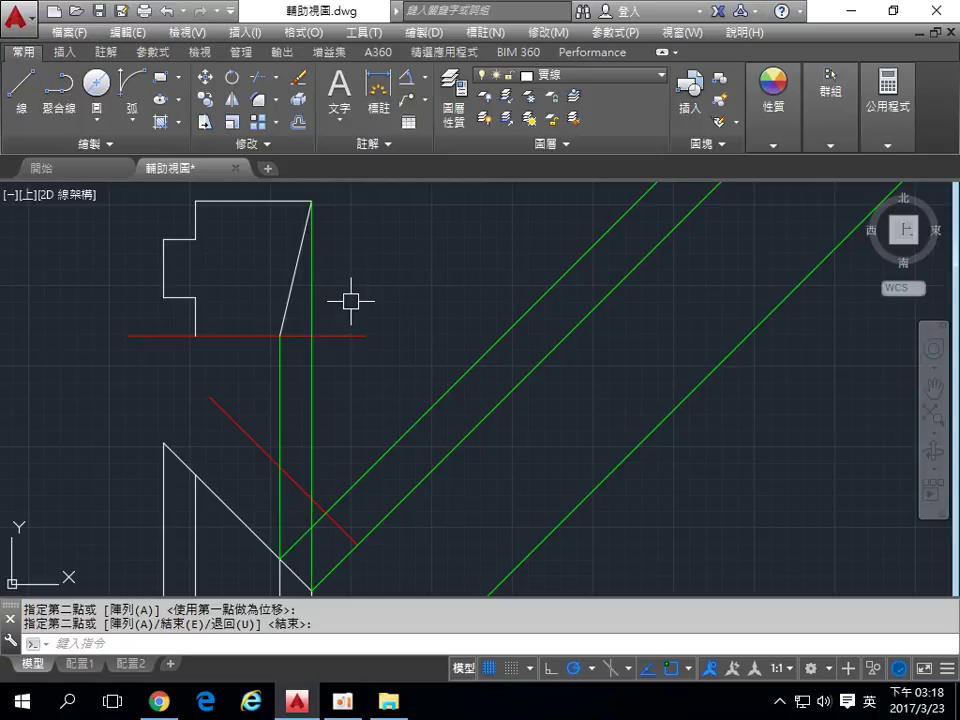
{"action": "type", "text": "o"}
{"action": "key", "text": "Return"}
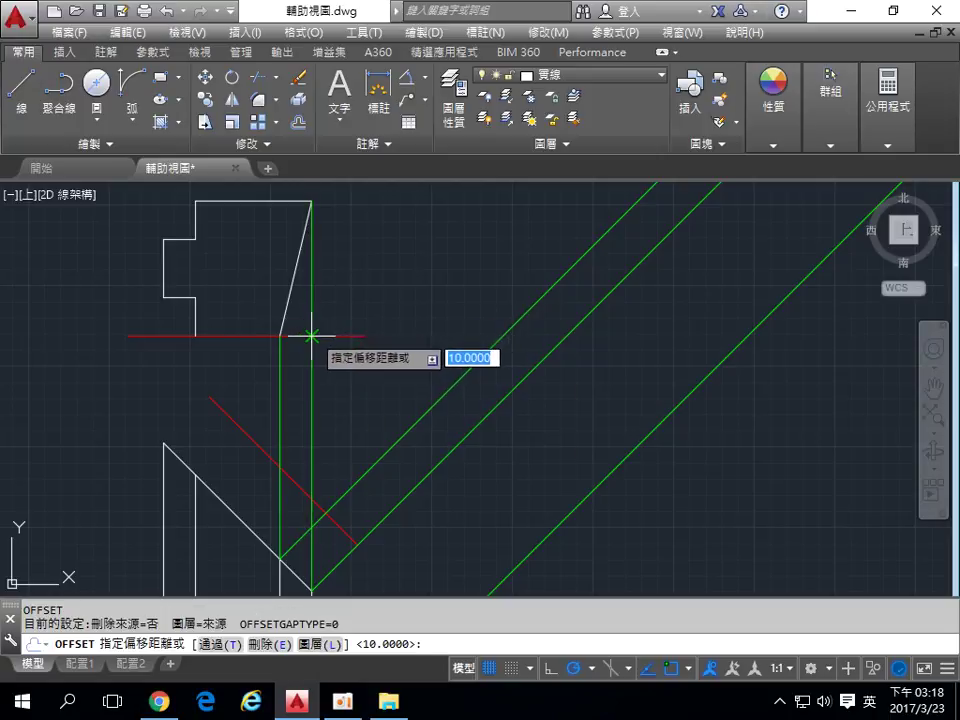
{"action": "left_click", "coordinate": [314, 334]}
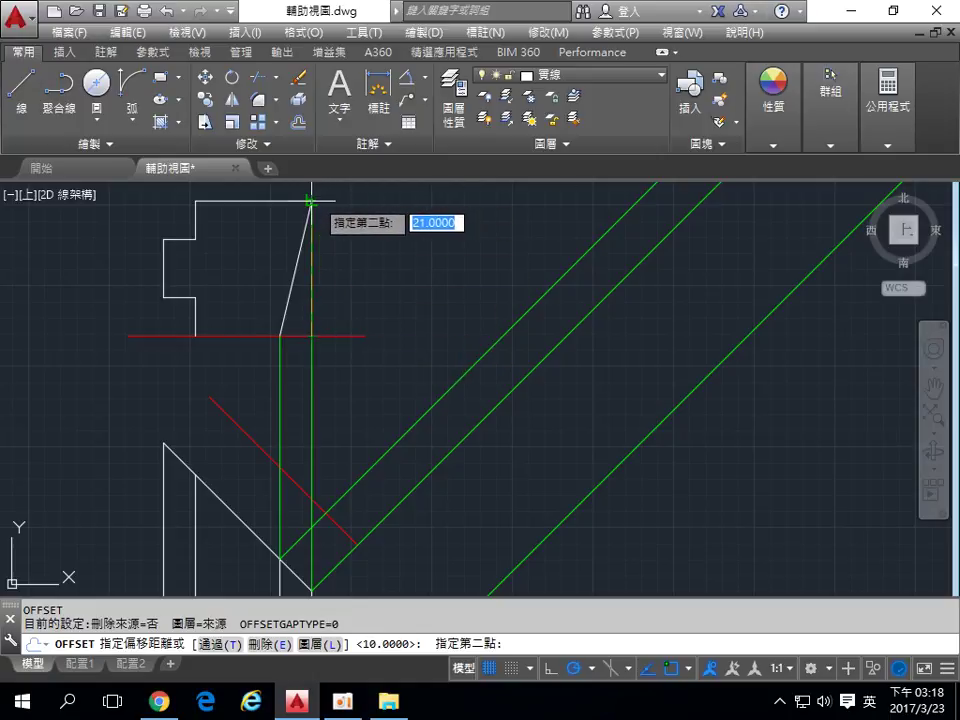
{"action": "left_click", "coordinate": [311, 201]}
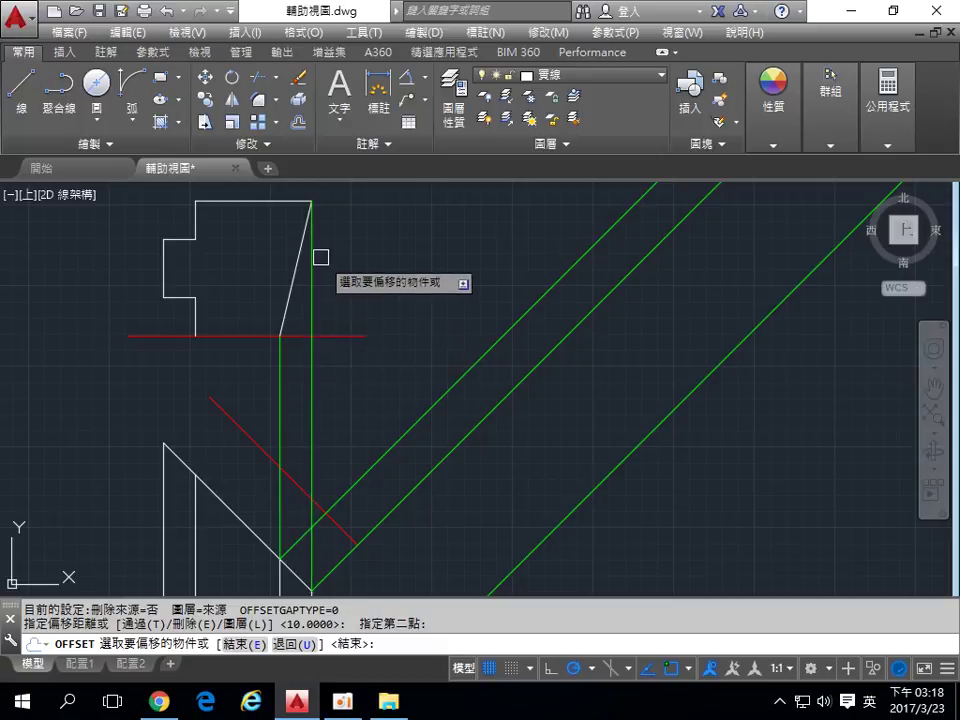
{"action": "left_click", "coordinate": [350, 528]}
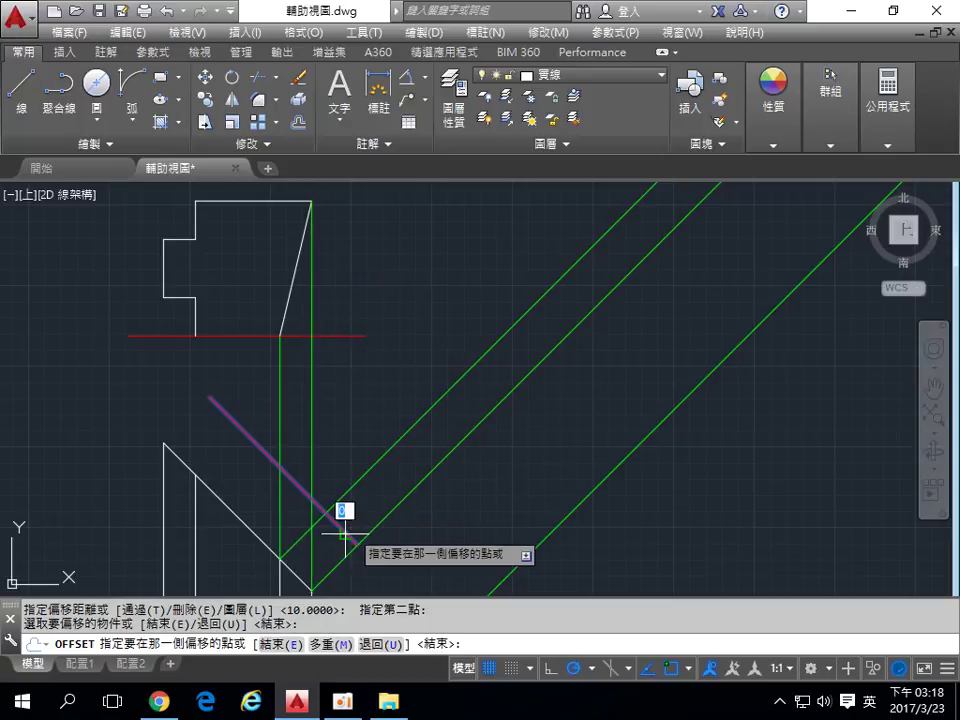
{"action": "left_click", "coordinate": [464, 410]}
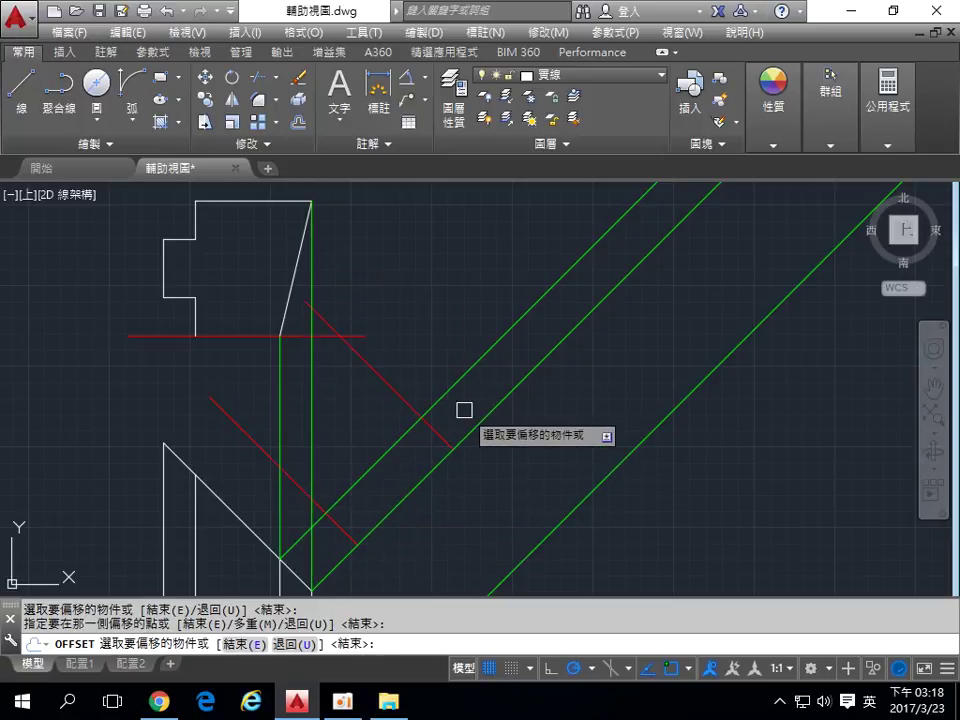
{"action": "key", "text": "Return"}
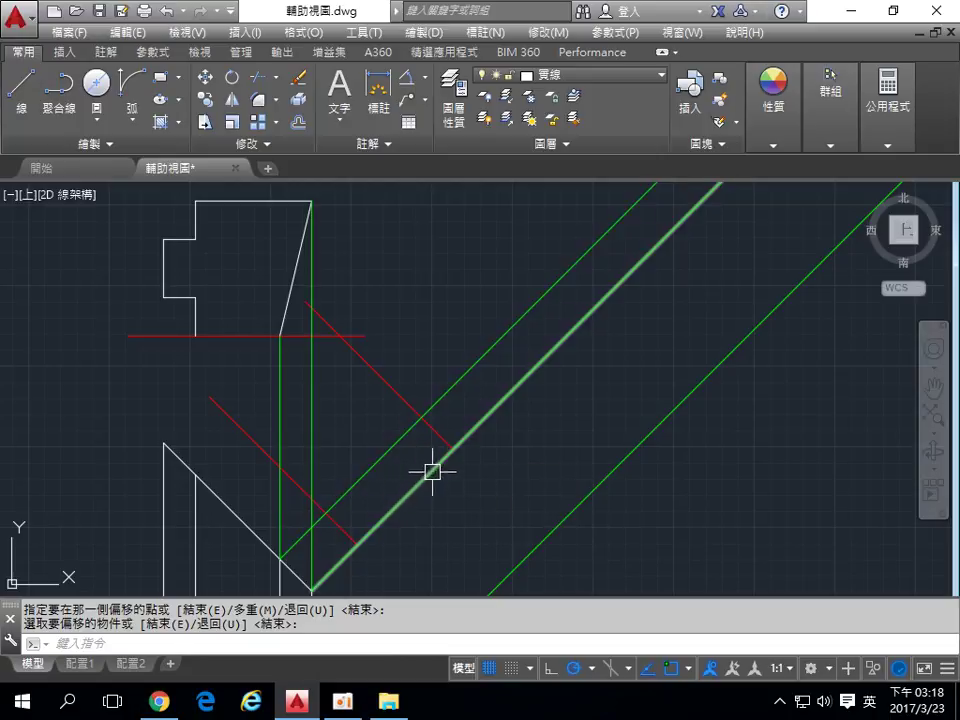
- Draw a polyline of width 1 from the first slanted red line's crossing with the upper ray to the offset red line's lower end
{"action": "left_click", "coordinate": [60, 100]}
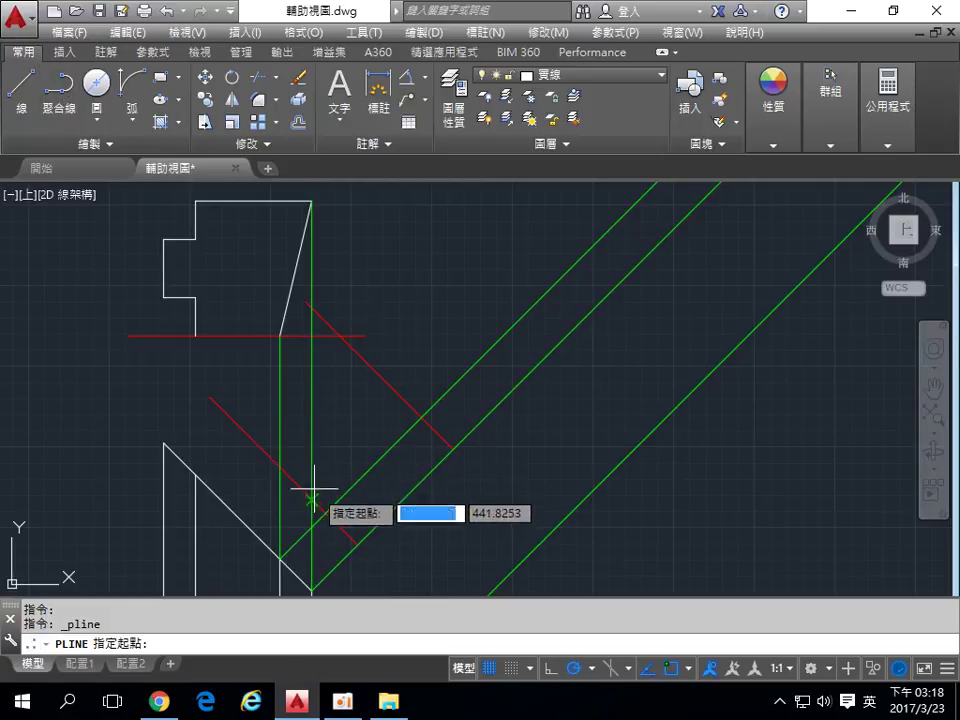
{"action": "scroll", "coordinate": [330, 530], "scroll_direction": "up", "scroll_amount": 4}
{"action": "left_click", "coordinate": [295, 460]}
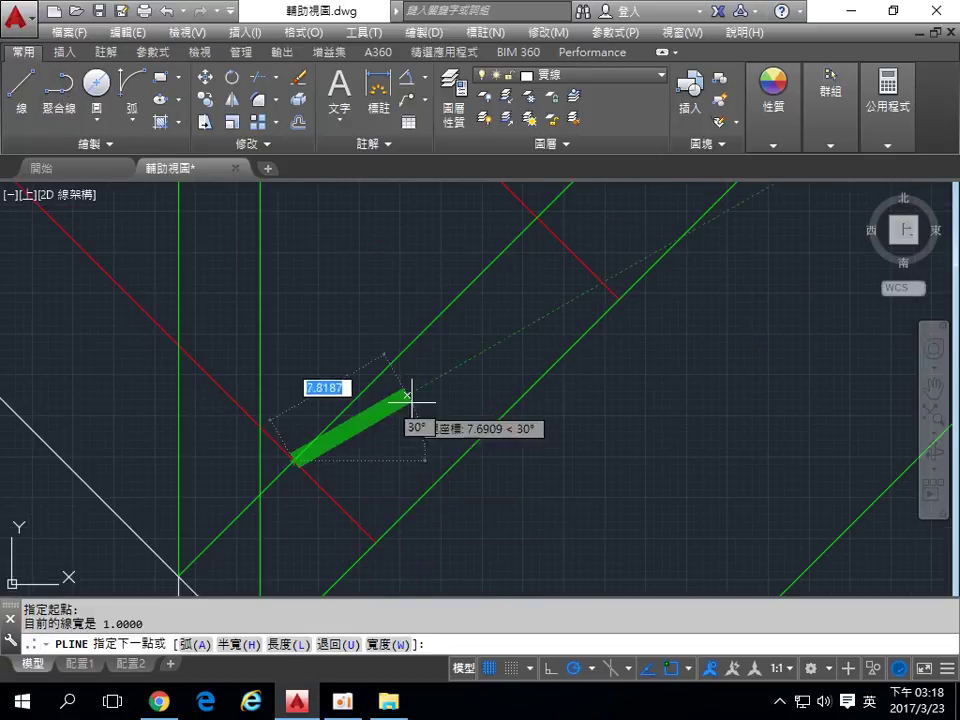
{"action": "left_click", "coordinate": [619, 298]}
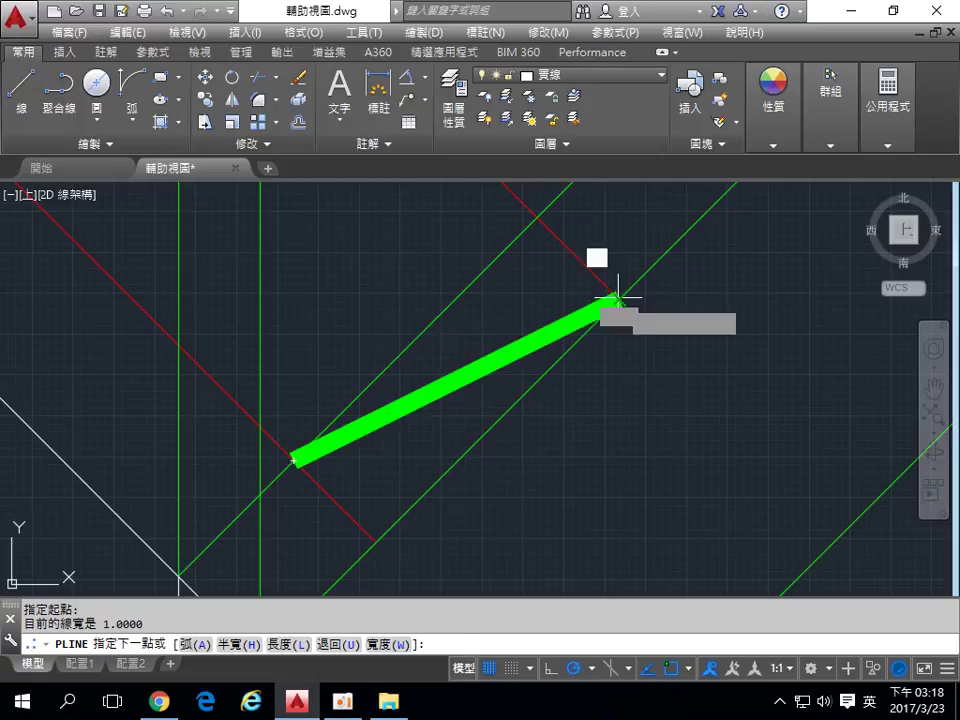
{"action": "key", "text": "Return"}
{"action": "scroll", "coordinate": [621, 401], "scroll_direction": "down", "scroll_amount": 6}
{"action": "middle_click_drag", "start_coordinate": [655, 414], "coordinate": [606, 461]}
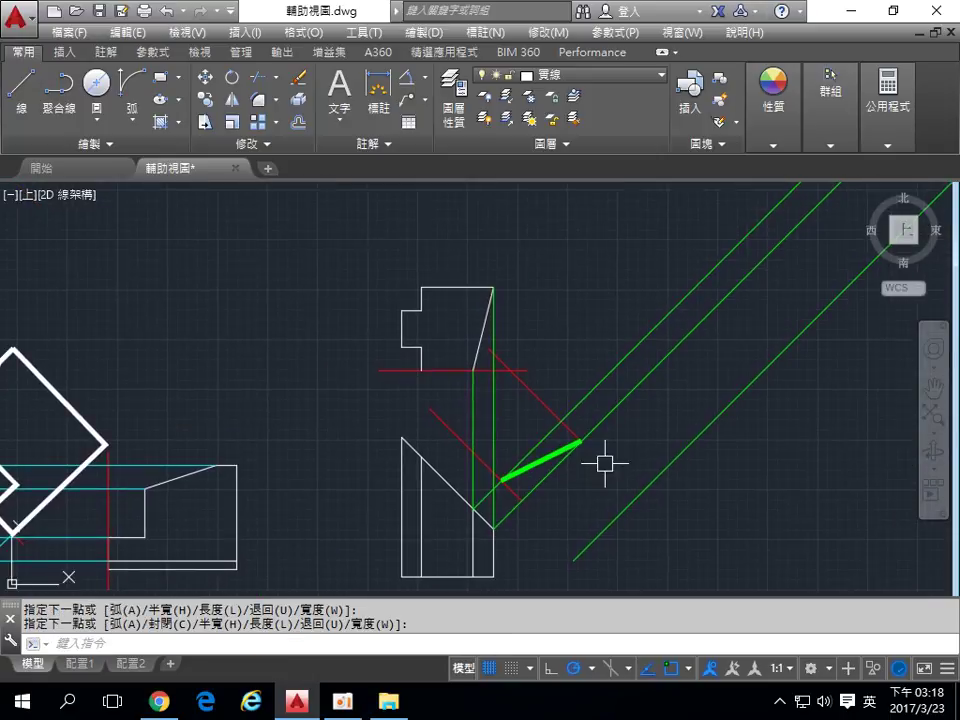
- Erase the offset slanted red line and the two green rays that run past the thick polyline
{"action": "scroll", "coordinate": [621, 484], "scroll_direction": "up", "scroll_amount": 3}
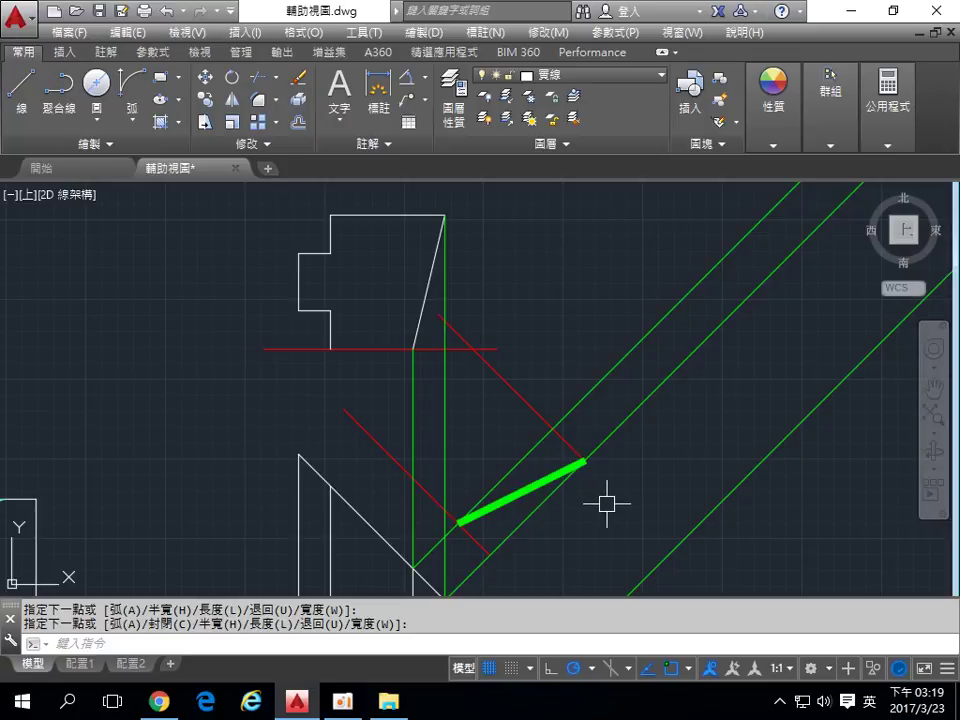
{"action": "key", "text": "Return"}
{"action": "left_click", "coordinate": [585, 451]}
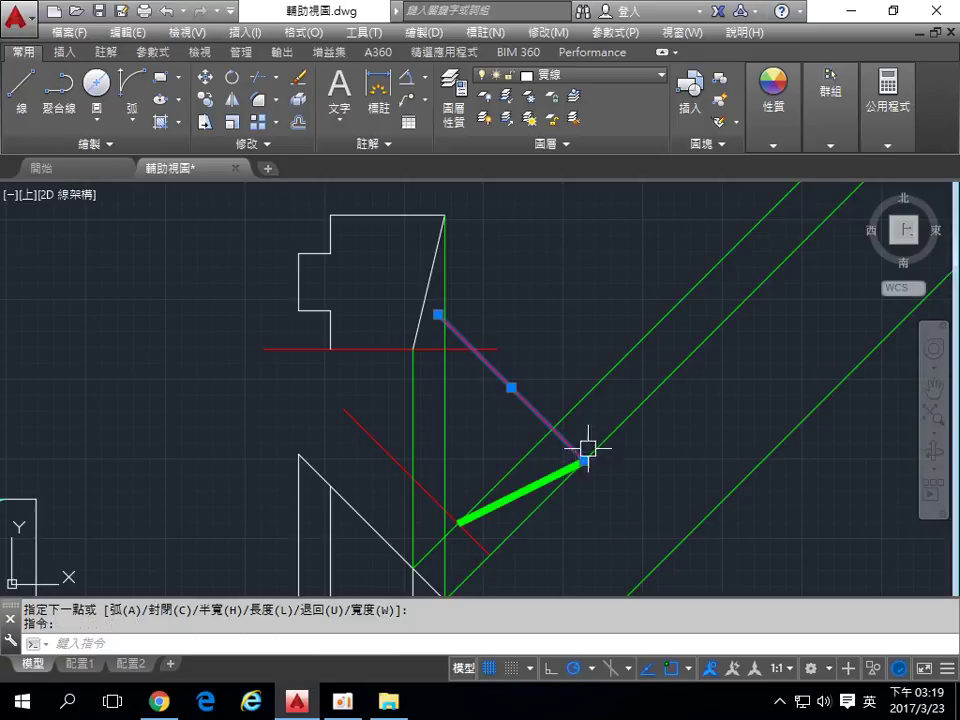
{"action": "key", "text": "Delete"}
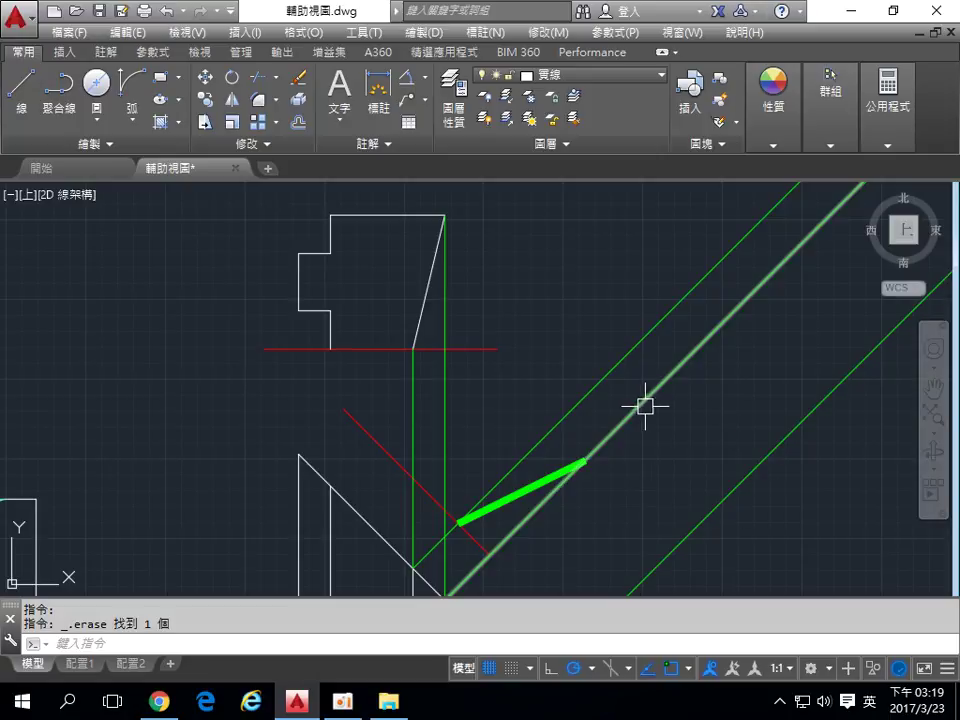
{"action": "left_click", "coordinate": [594, 390]}
{"action": "left_click", "coordinate": [632, 410]}
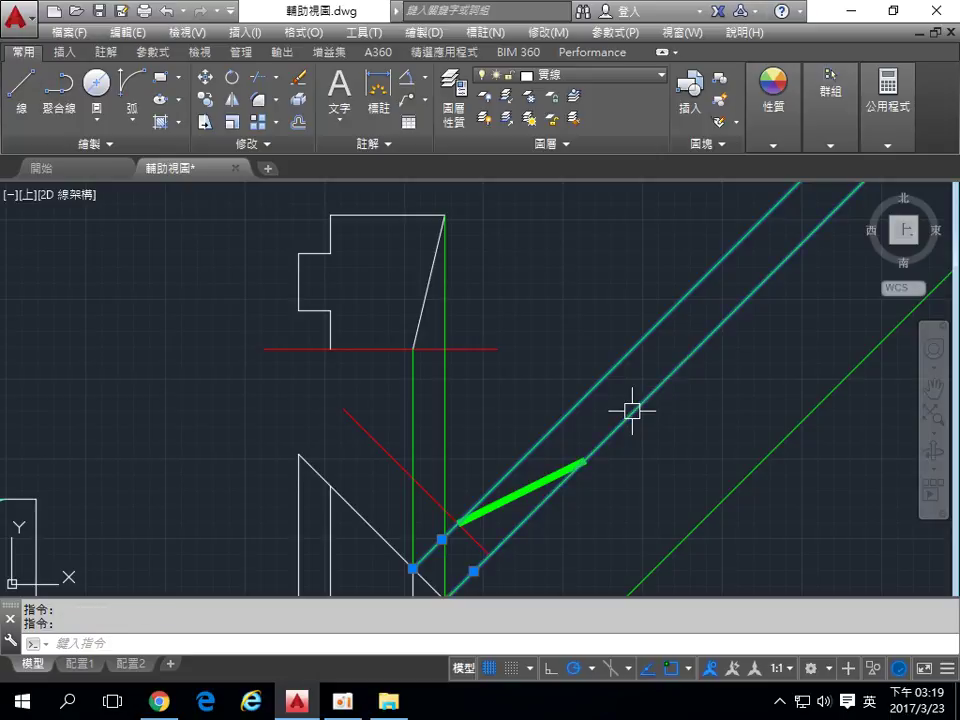
{"action": "key", "text": "Delete"}
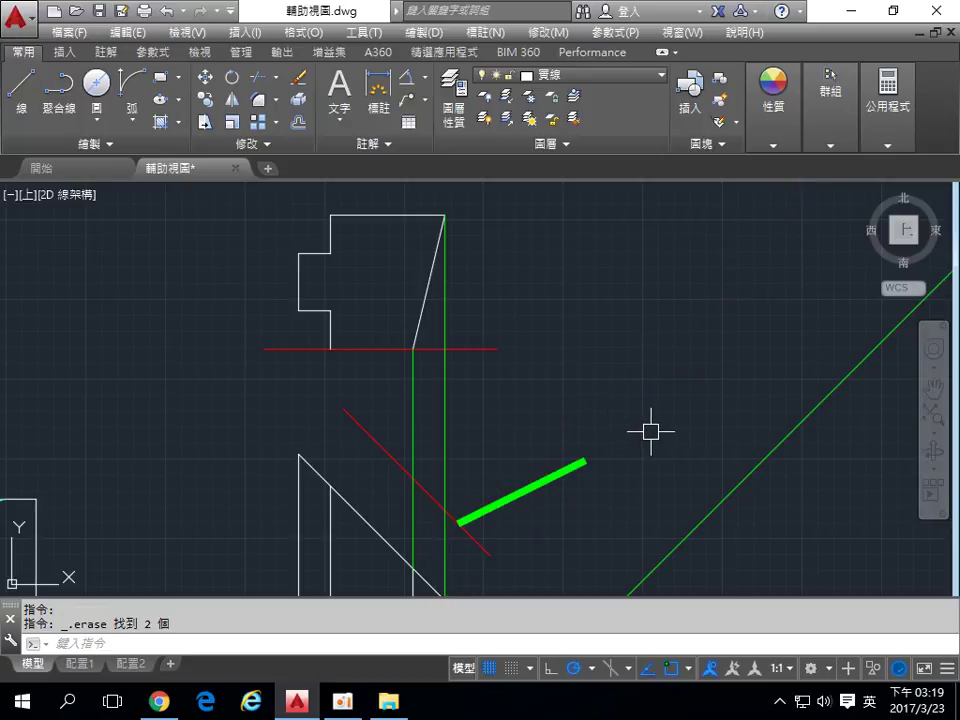
- Erase the two vertical green projection lines between the upper view and the front view
{"action": "mouse_move", "coordinate": [633, 420]}
{"action": "middle_mouse_down"}
{"action": "mouse_move", "coordinate": [628, 405]}
{"action": "mouse_move", "coordinate": [638, 405]}
{"action": "middle_mouse_up"}
{"action": "left_click", "coordinate": [453, 435]}
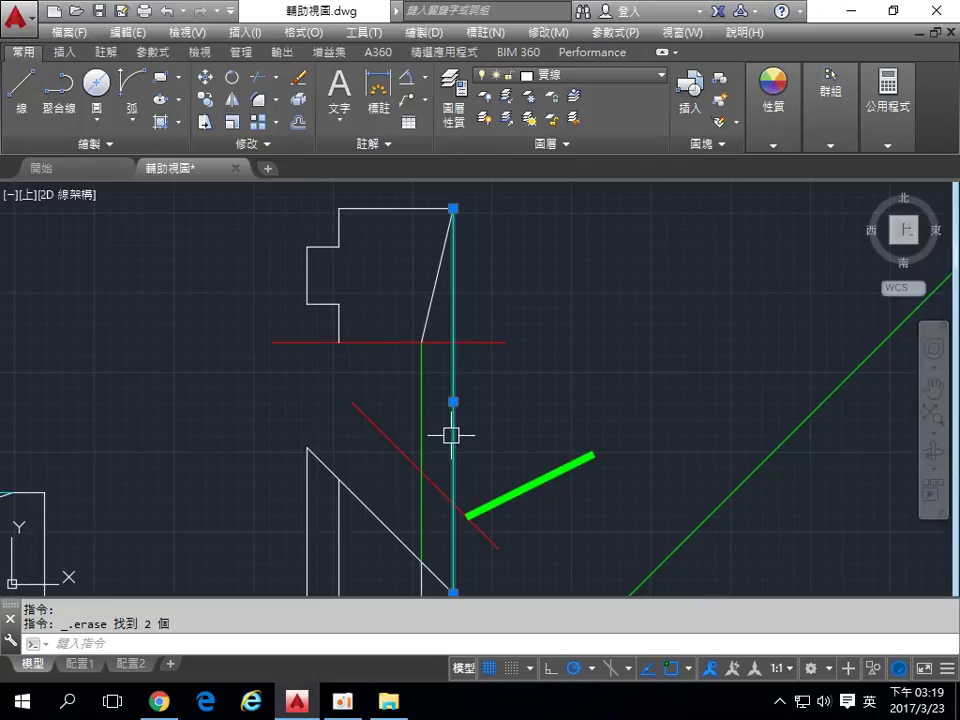
{"action": "left_click", "coordinate": [426, 421]}
{"action": "key", "text": "Delete"}
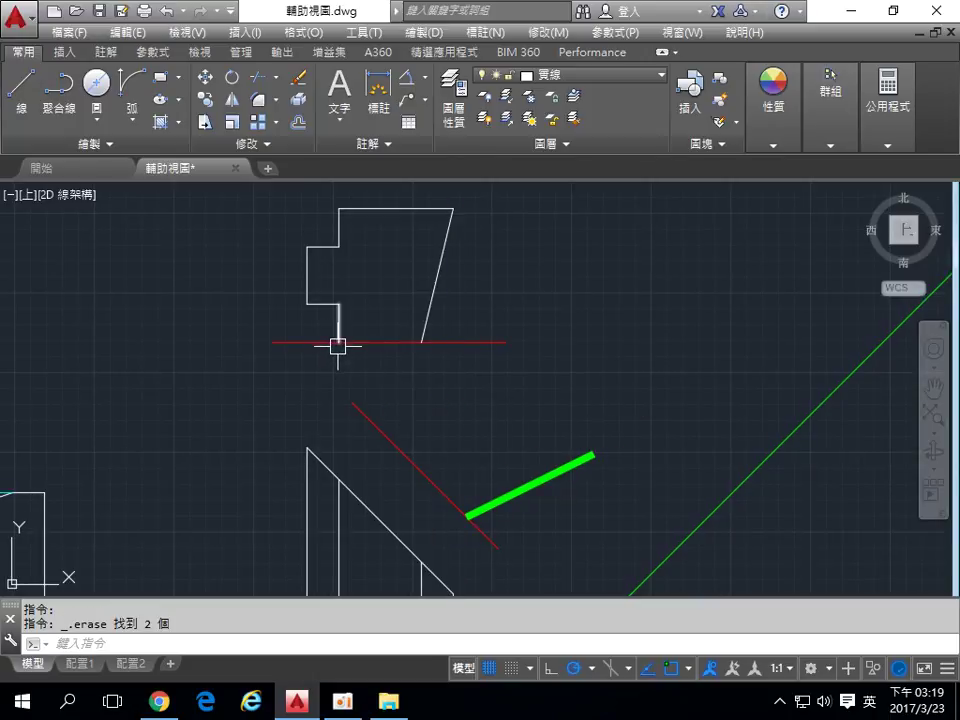
- Draw a vertical projection line from the lower end of the upper view's short notch edge to the front view's slanted edge
{"action": "type", "text": "L"}
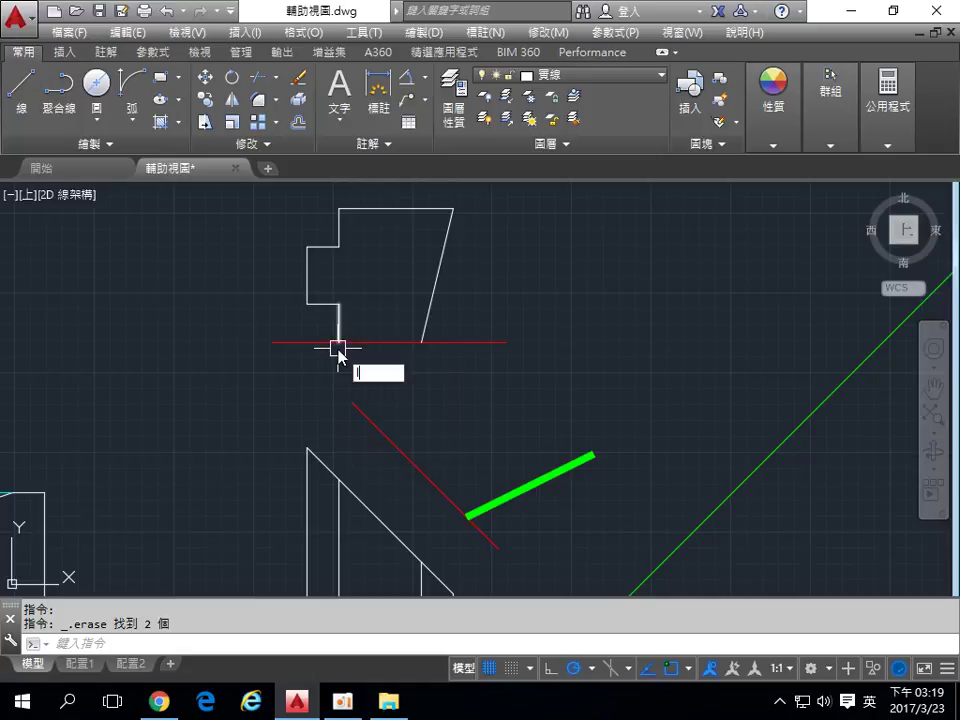
{"action": "key", "text": "Return"}
{"action": "left_click", "coordinate": [339, 343]}
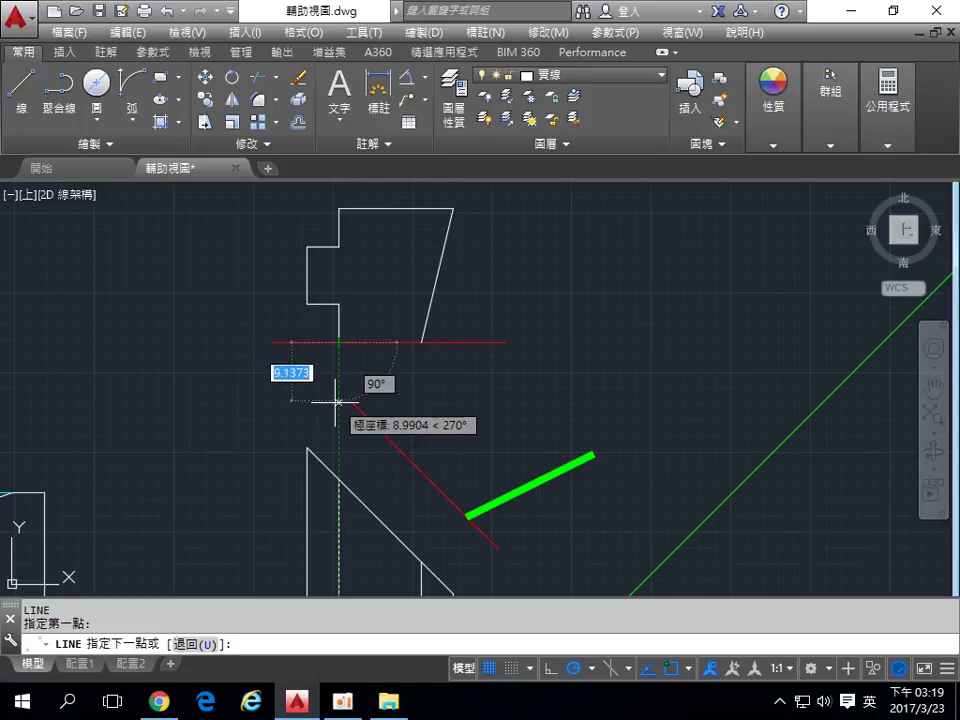
{"action": "left_click", "coordinate": [339, 479]}
{"action": "key", "text": "Return"}
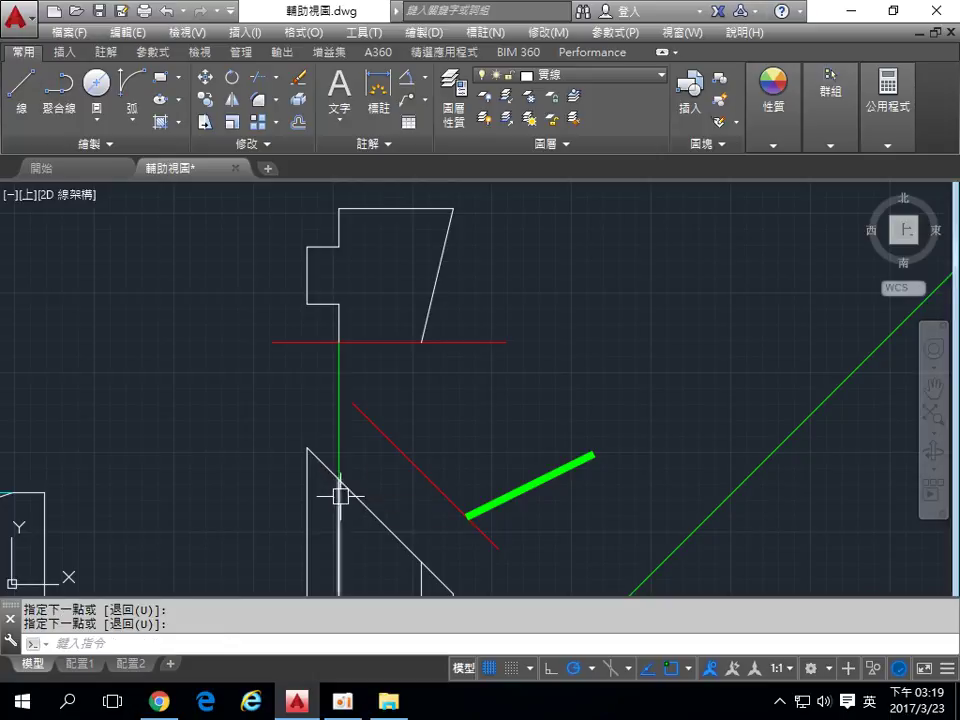
- Copy the ray that was set aside from its start point to the new projection line's end on the slanted edge
{"action": "middle_click_drag", "start_coordinate": [339, 497], "coordinate": [321, 420]}
{"action": "type", "text": "CO"}
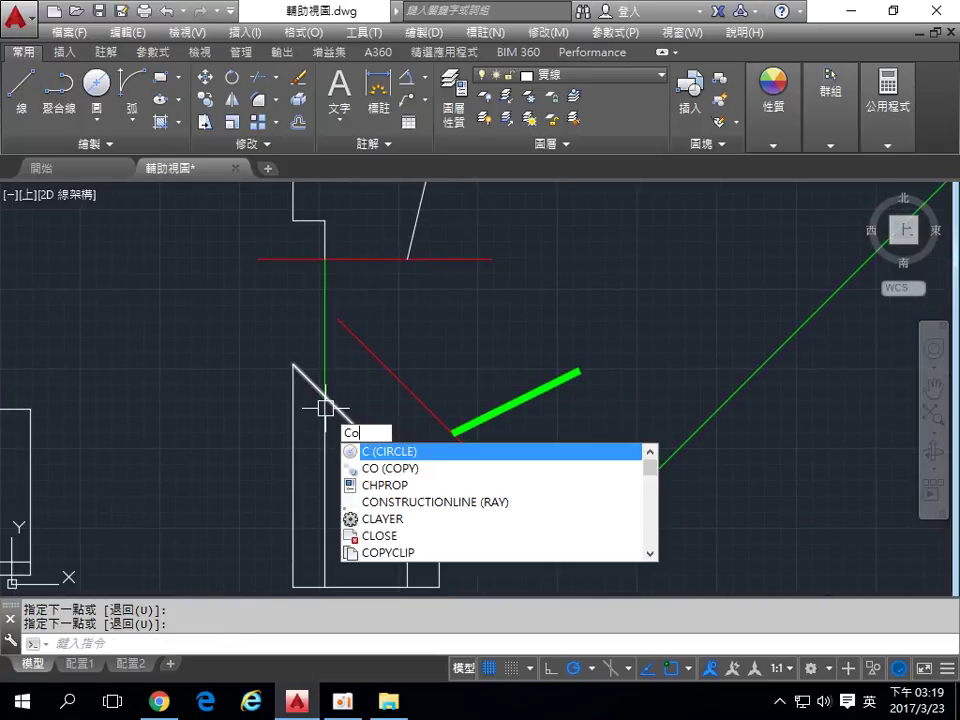
{"action": "key", "text": "Return"}
{"action": "left_click", "coordinate": [583, 543]}
{"action": "key", "text": "Return"}
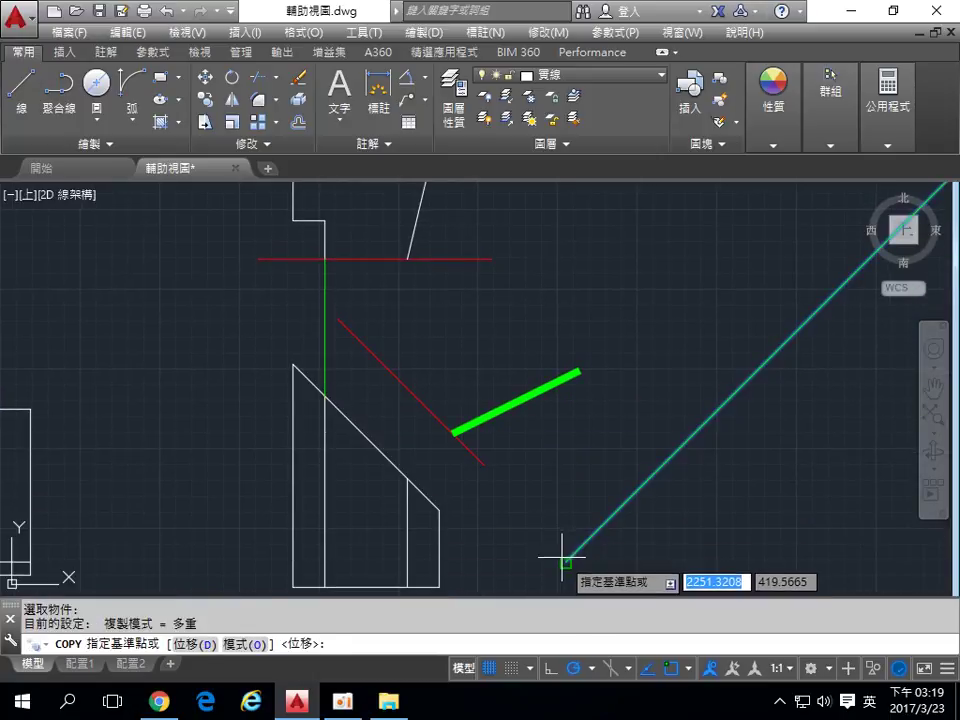
{"action": "left_click", "coordinate": [565, 561]}
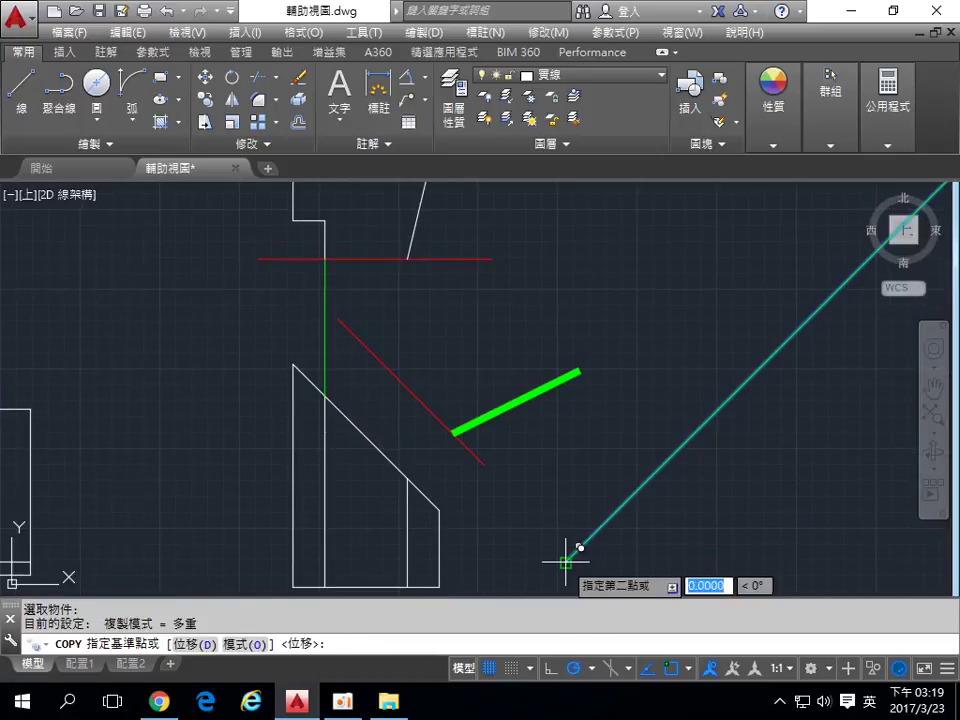
{"action": "left_click", "coordinate": [325, 394]}
{"action": "key", "text": "Return"}
- Draw a width-1 polyline along the slanted red line from the existing thick segment's lower end to the copied ray's crossing
{"action": "middle_click_drag", "start_coordinate": [407, 371], "coordinate": [410, 418]}
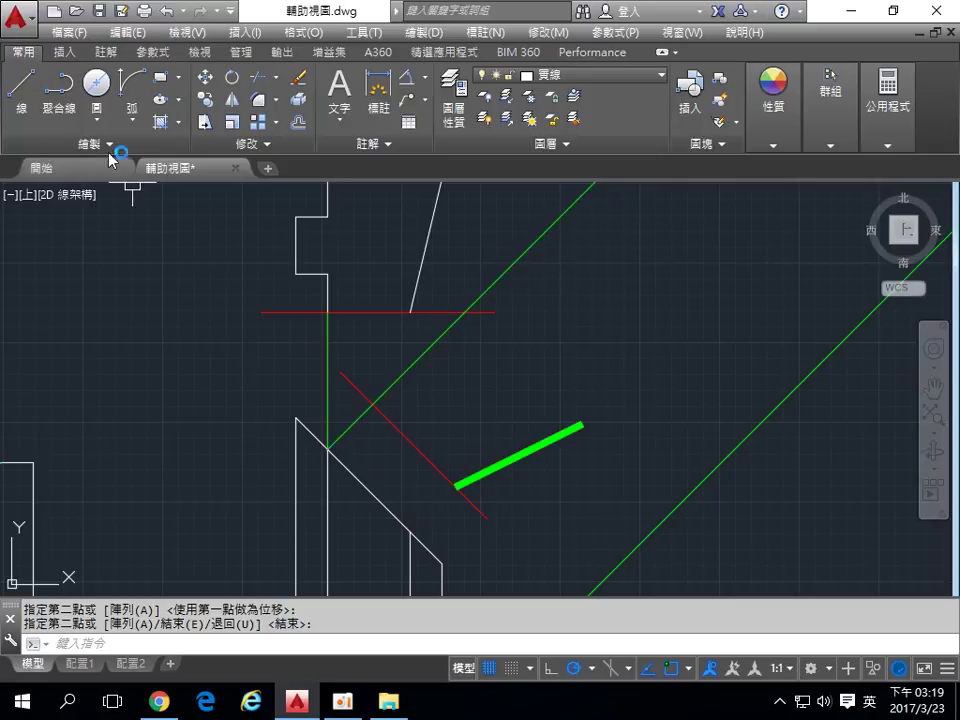
{"action": "left_click", "coordinate": [59, 88]}
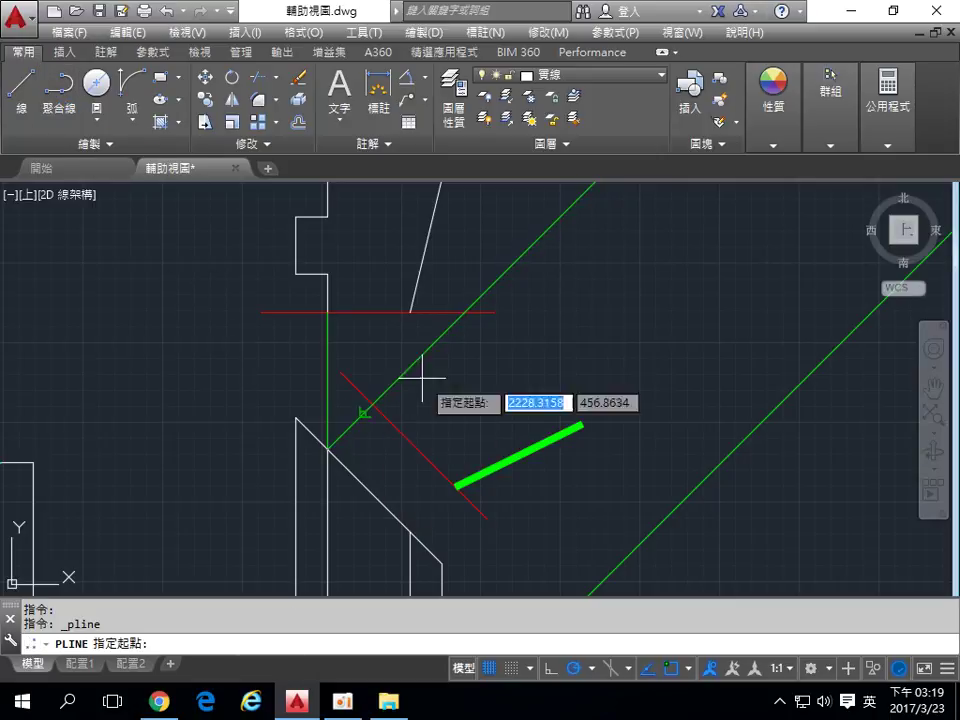
{"action": "left_click", "coordinate": [456, 487]}
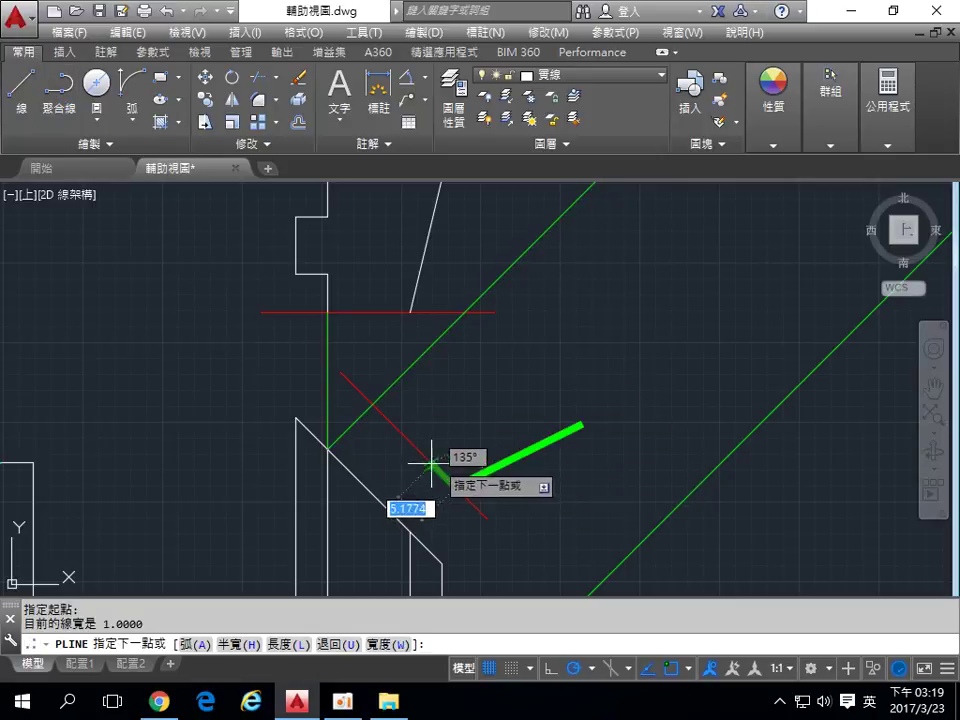
{"action": "left_click", "coordinate": [372, 405]}
{"action": "key", "text": "Return"}
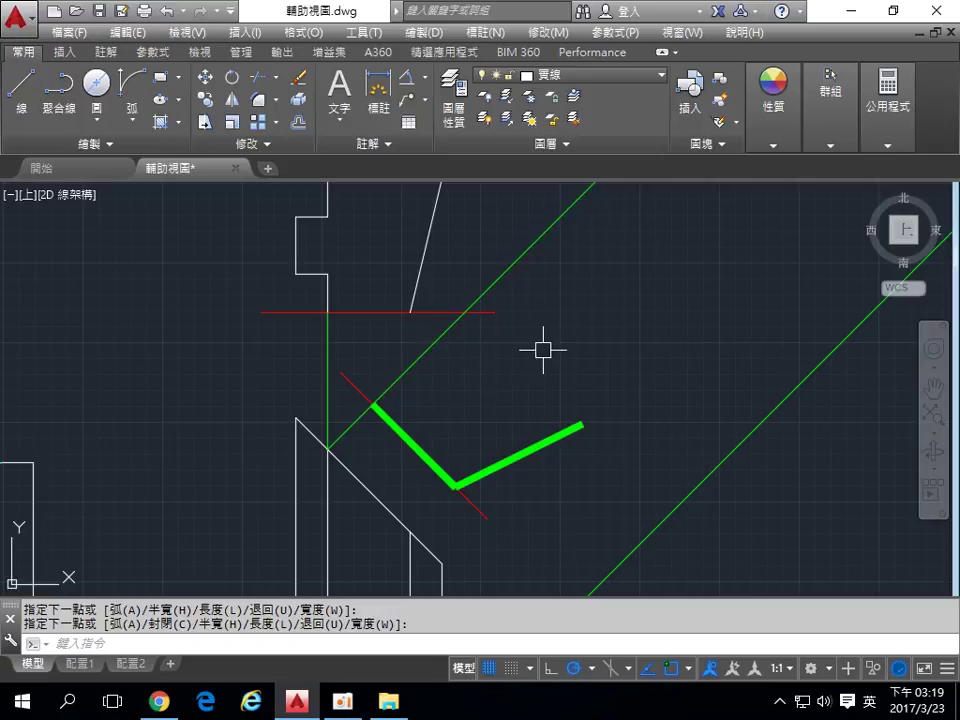
- Offset the slanted red line away from the front view by the distance picked from the horizontal red line to the lower notch corner
{"action": "middle_click_drag", "start_coordinate": [543, 348], "coordinate": [560, 412]}
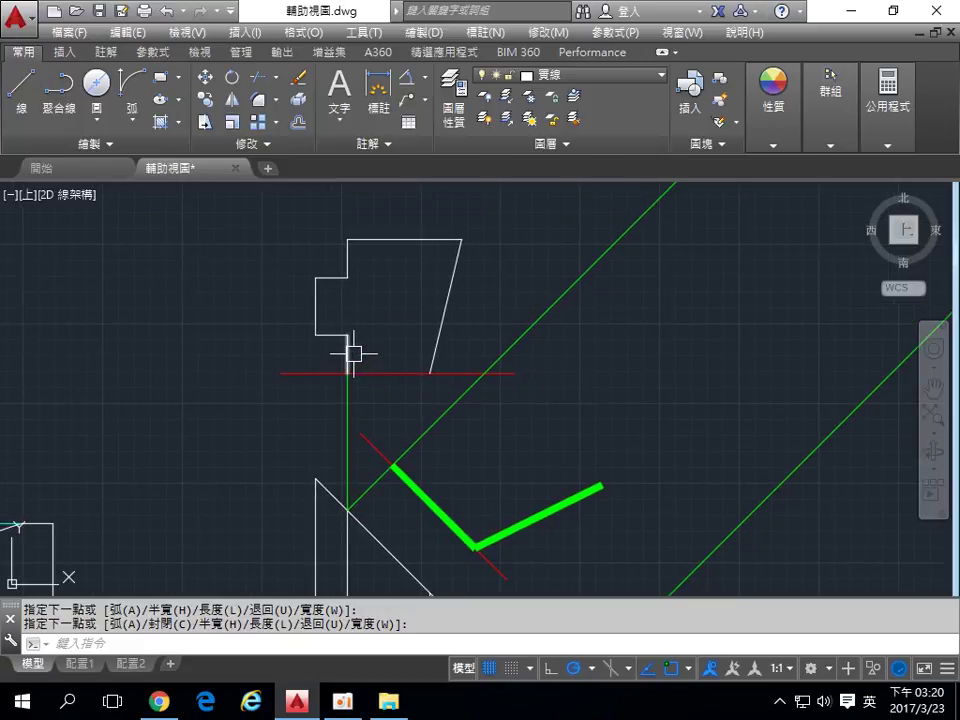
{"action": "scroll", "coordinate": [350, 345], "scroll_direction": "up", "scroll_amount": 2}
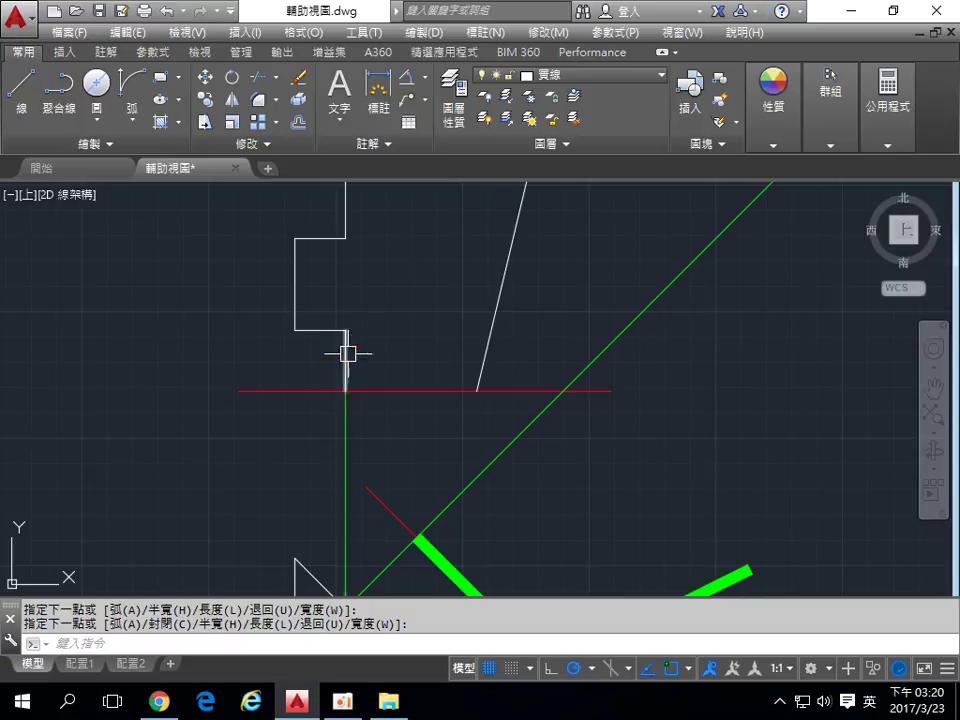
{"action": "middle_click_drag", "start_coordinate": [343, 424], "coordinate": [354, 353]}
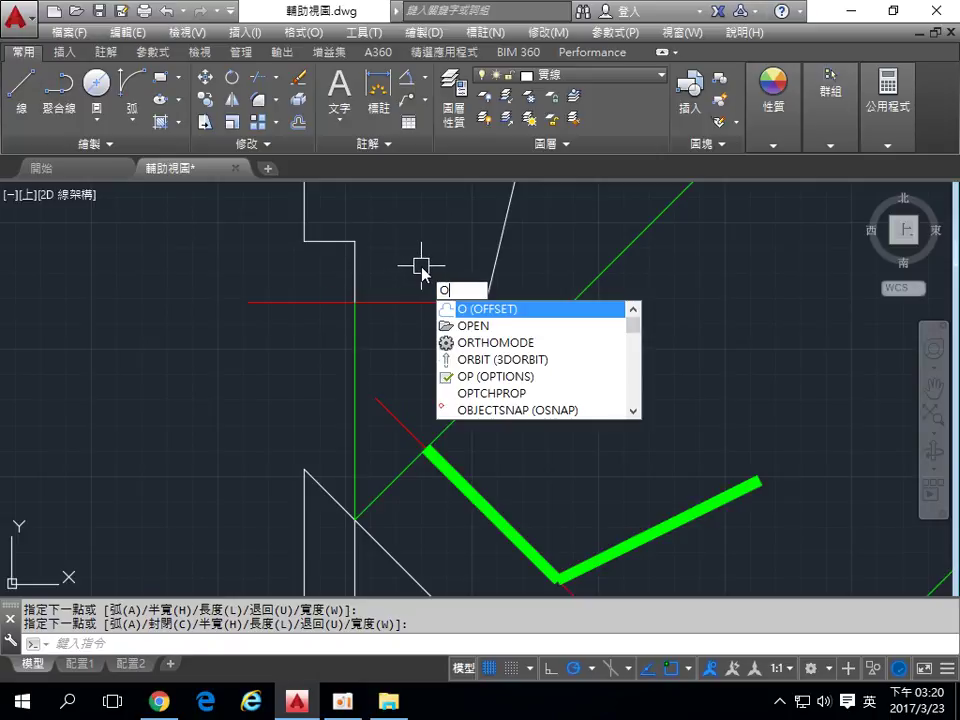
{"action": "key", "text": "Return"}
{"action": "left_click", "coordinate": [354, 301]}
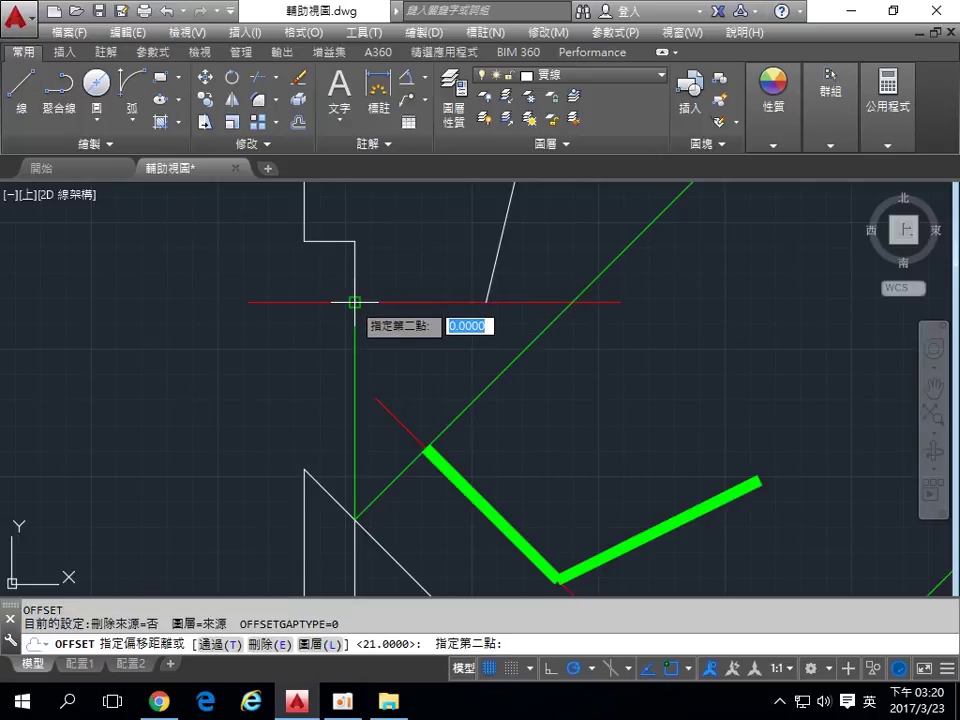
{"action": "left_click", "coordinate": [354, 241]}
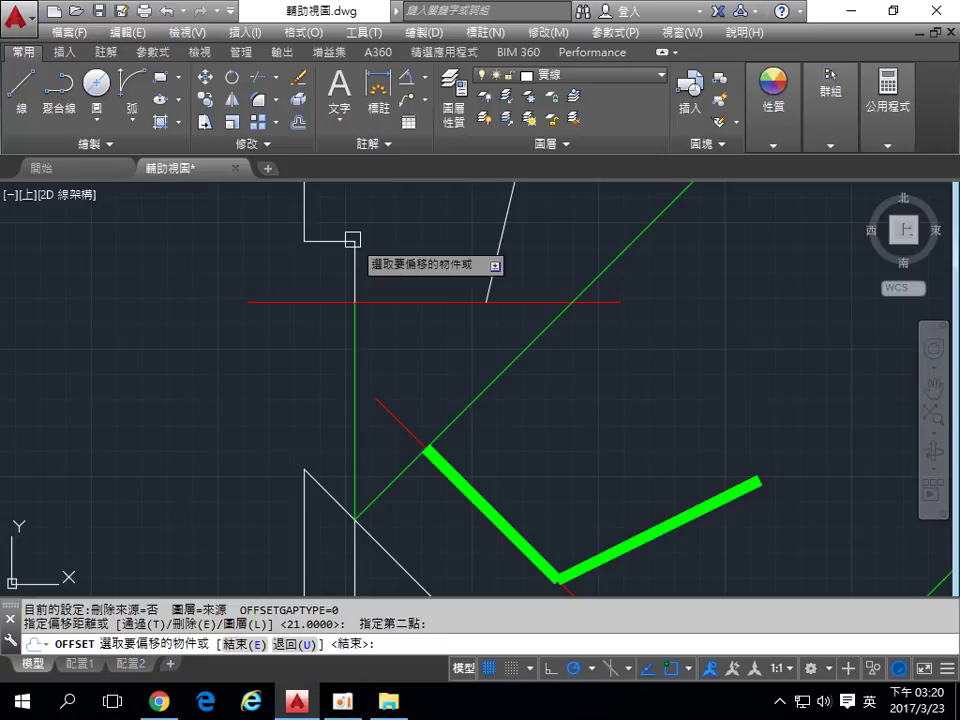
{"action": "left_click", "coordinate": [400, 421]}
{"action": "left_click", "coordinate": [473, 336]}
{"action": "key", "text": "Return"}
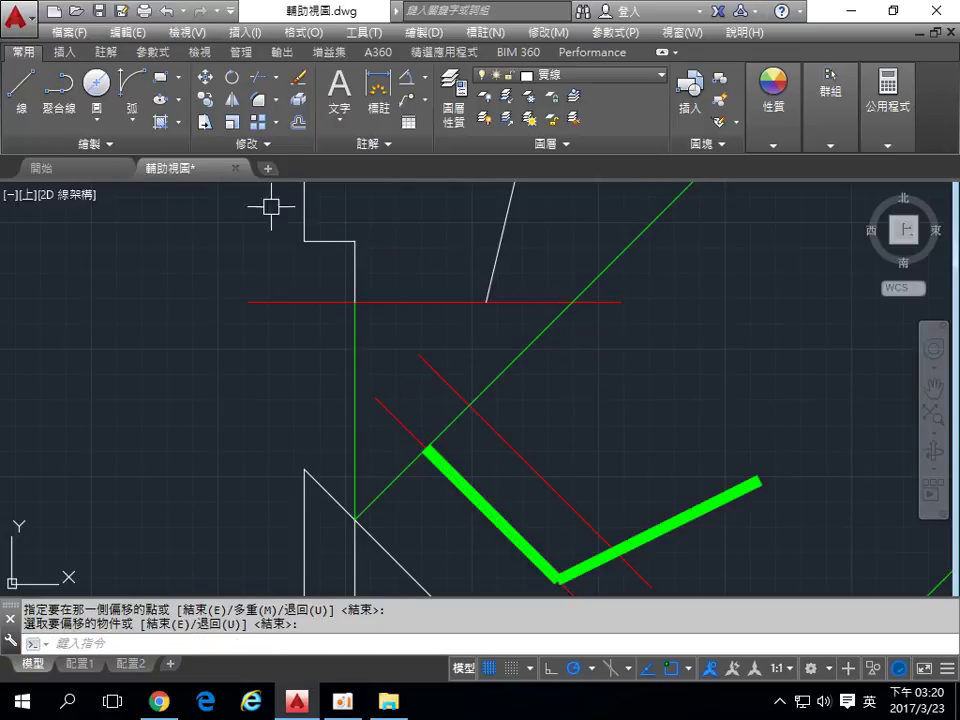
- Draw a thick polyline along the ray from the first slanted red line to the offset red line
{"action": "left_click", "coordinate": [60, 92]}
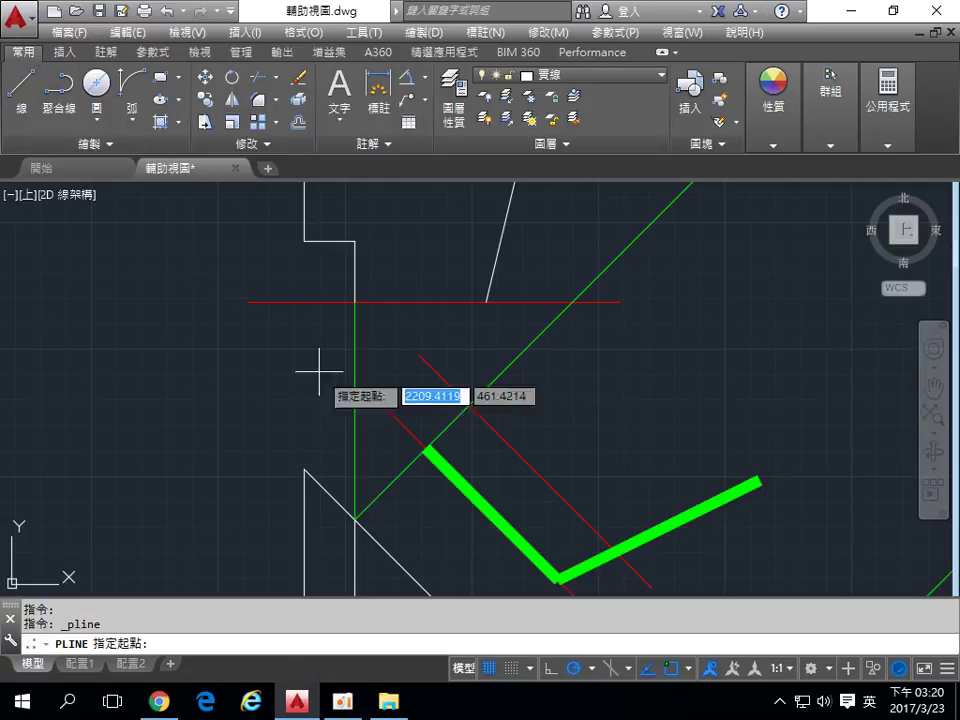
{"action": "left_click", "coordinate": [427, 447]}
{"action": "left_click", "coordinate": [466, 404]}
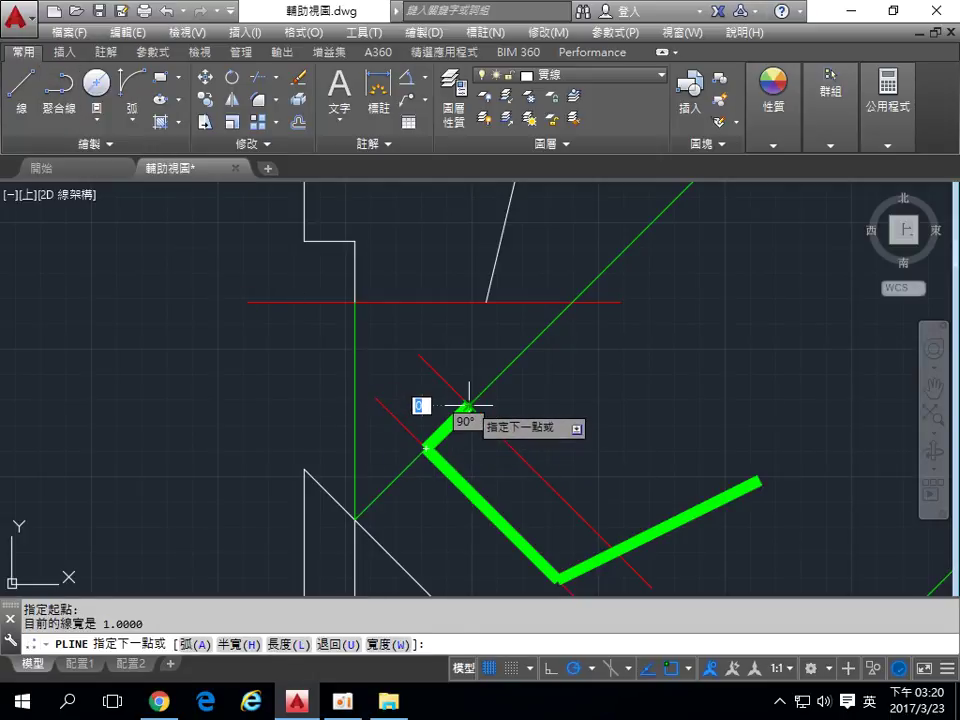
{"action": "key", "text": "Return"}
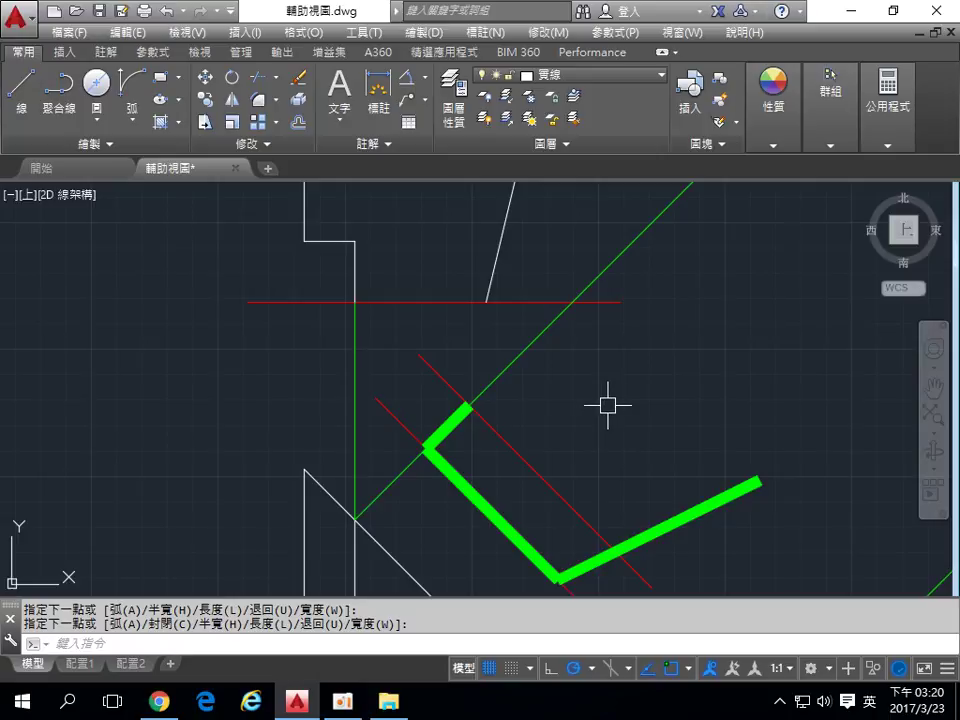
- Draw a vertical projection line from the upper view's lower outer notch corner to the upper end of the front view's slanted edge
{"action": "middle_click_drag", "start_coordinate": [587, 357], "coordinate": [628, 462]}
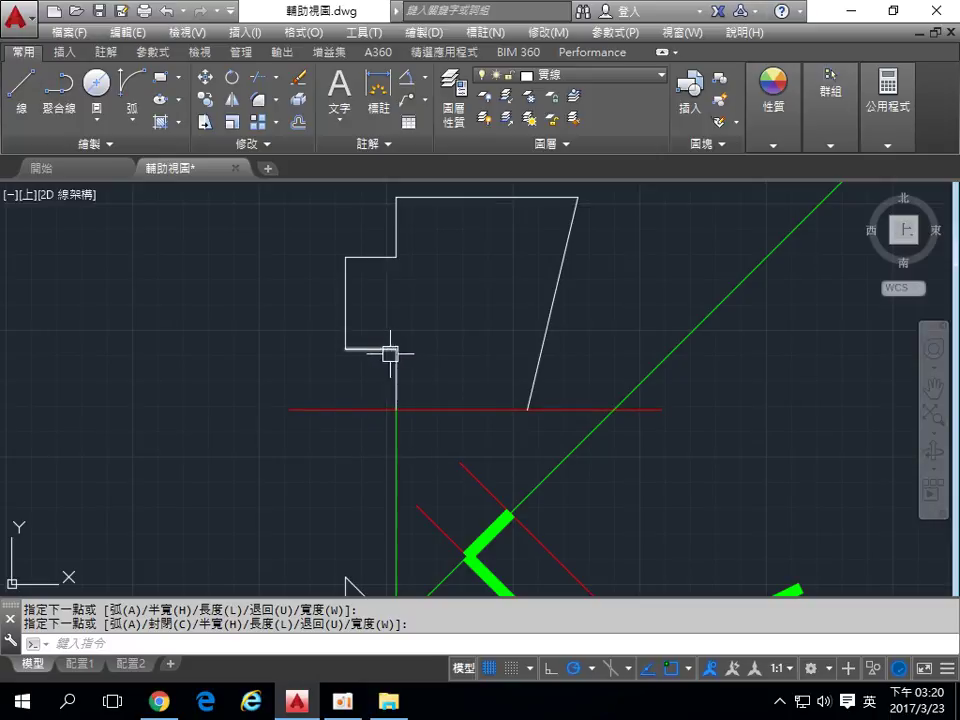
{"action": "middle_click_drag", "start_coordinate": [459, 500], "coordinate": [415, 420]}
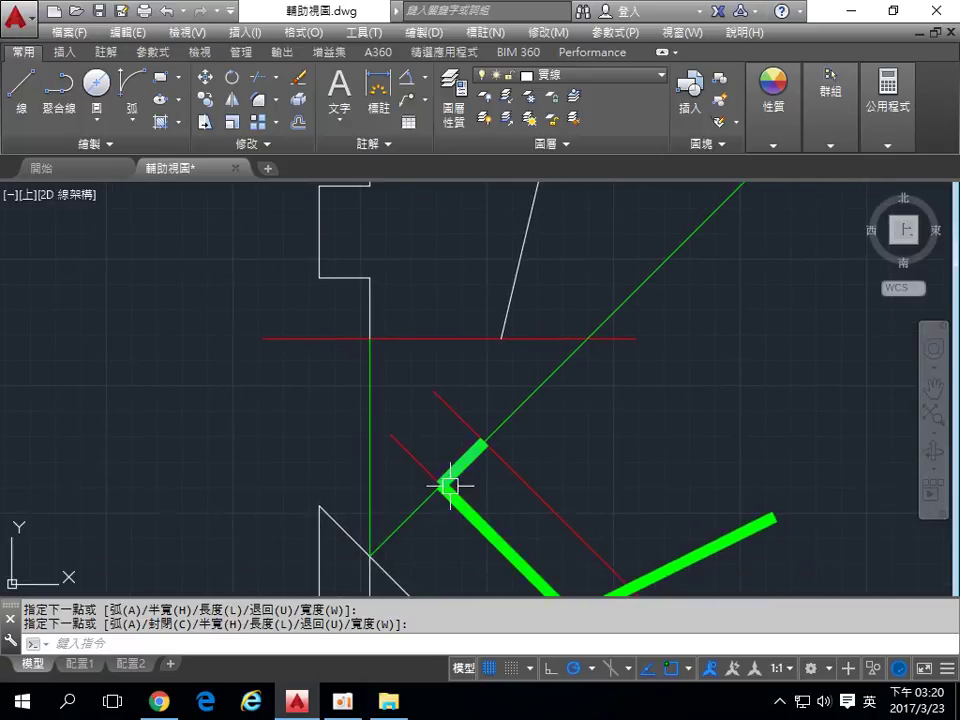
{"action": "left_click", "coordinate": [483, 449]}
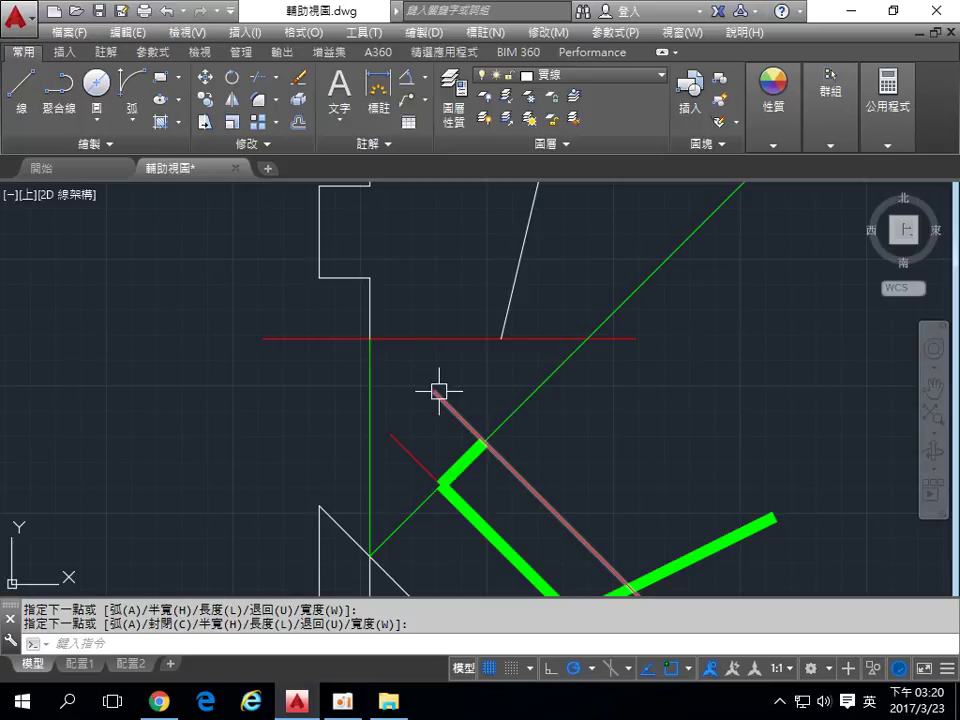
{"action": "key", "text": "Return"}
{"action": "left_click", "coordinate": [21, 98]}
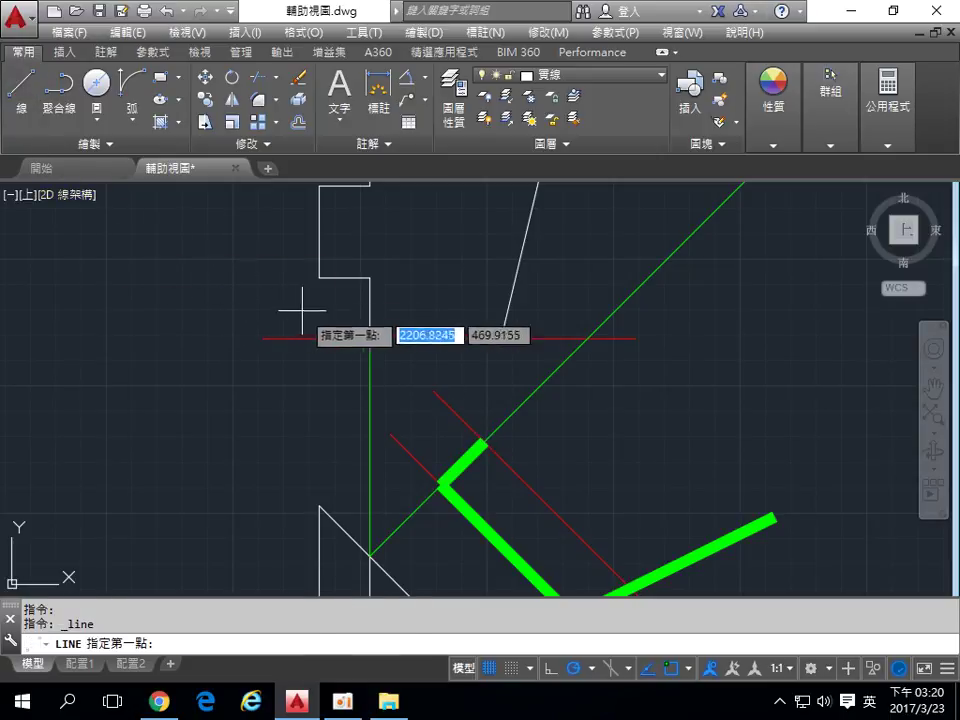
{"action": "left_click", "coordinate": [318, 278]}
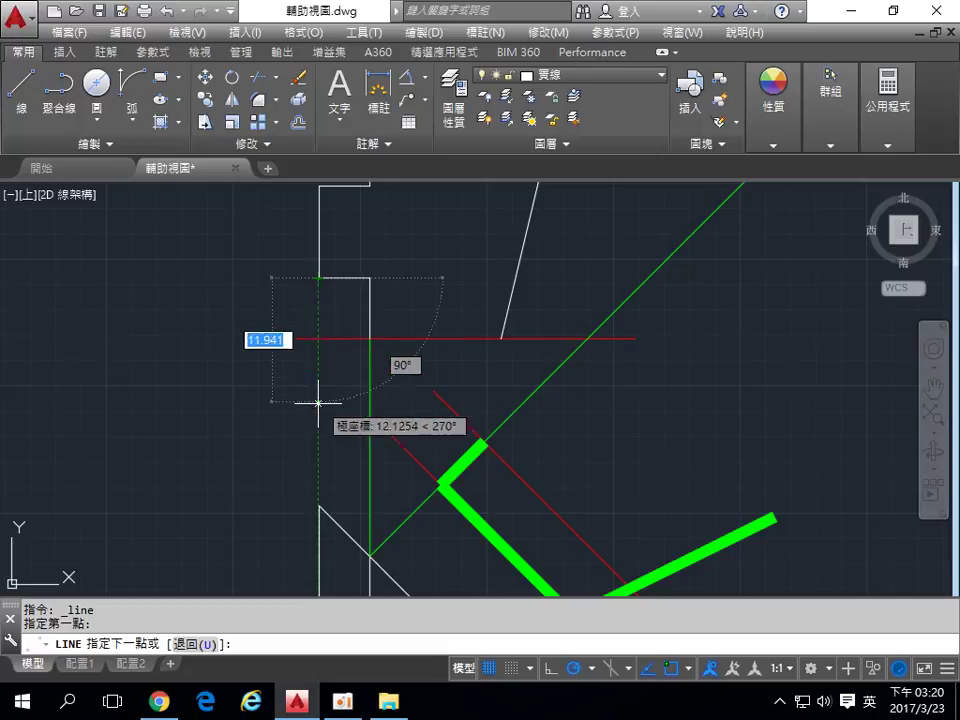
{"action": "left_click", "coordinate": [318, 507]}
{"action": "key", "text": "Return"}
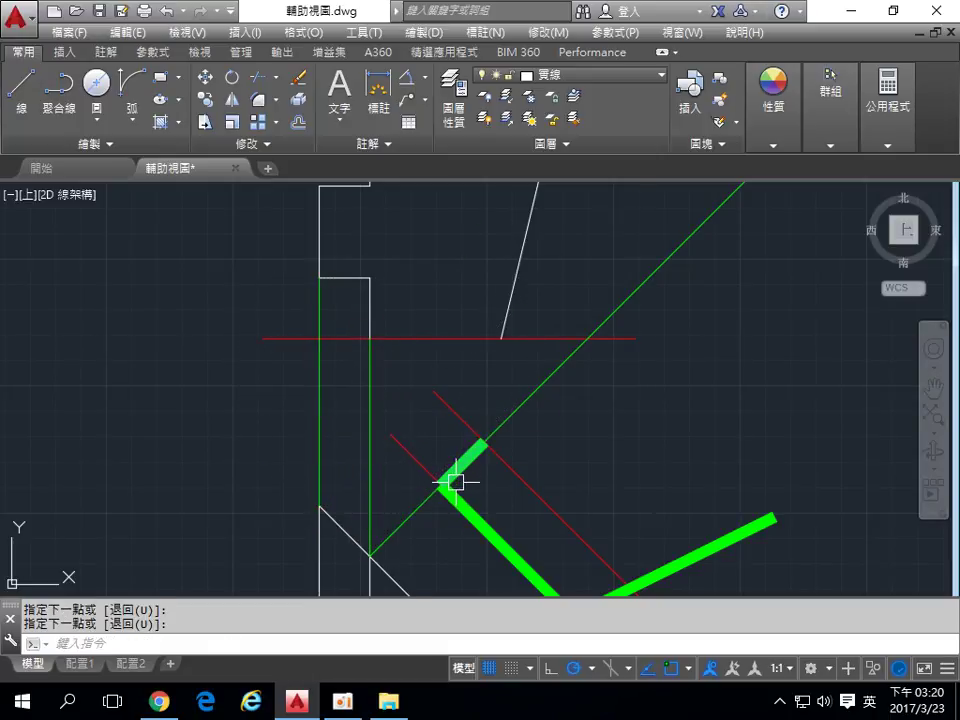
- Copy the long slanted green ray from its lower end to the upper end of the front view's slanted edge
{"action": "middle_click_drag", "start_coordinate": [456, 482], "coordinate": [400, 364]}
{"action": "scroll", "coordinate": [398, 362], "scroll_direction": "down", "scroll_amount": 2}
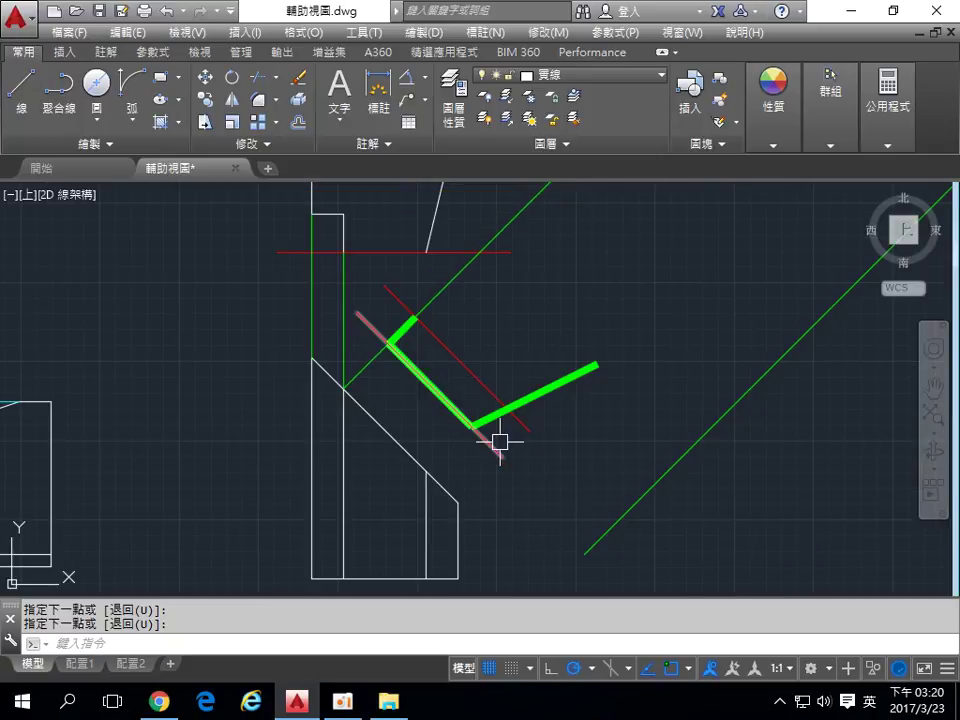
{"action": "type", "text": "co"}
{"action": "key", "text": "Return"}
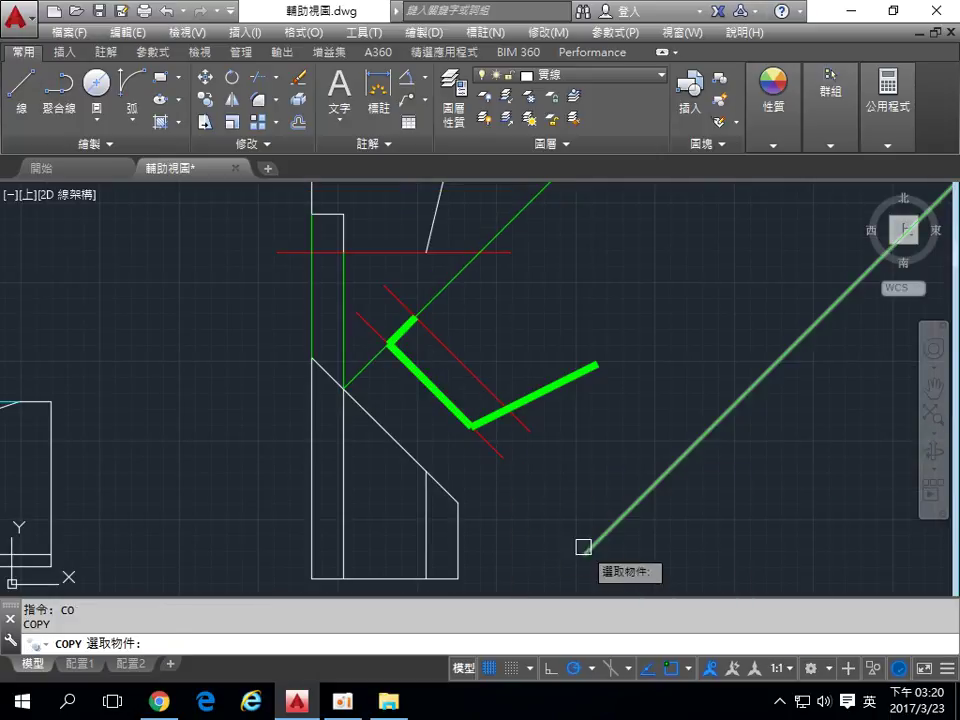
{"action": "left_click", "coordinate": [614, 530]}
{"action": "key", "text": "Return"}
{"action": "left_click", "coordinate": [583, 553]}
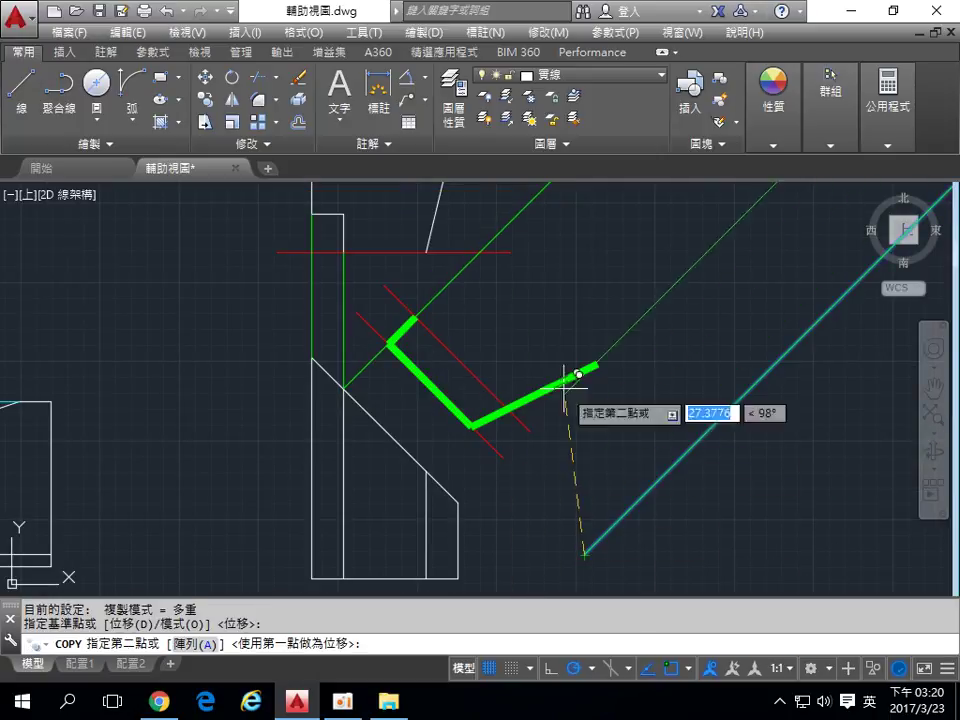
{"action": "middle_click_drag", "start_coordinate": [566, 368], "coordinate": [659, 478]}
{"action": "scroll", "coordinate": [535, 468], "scroll_direction": "up", "scroll_amount": 2}
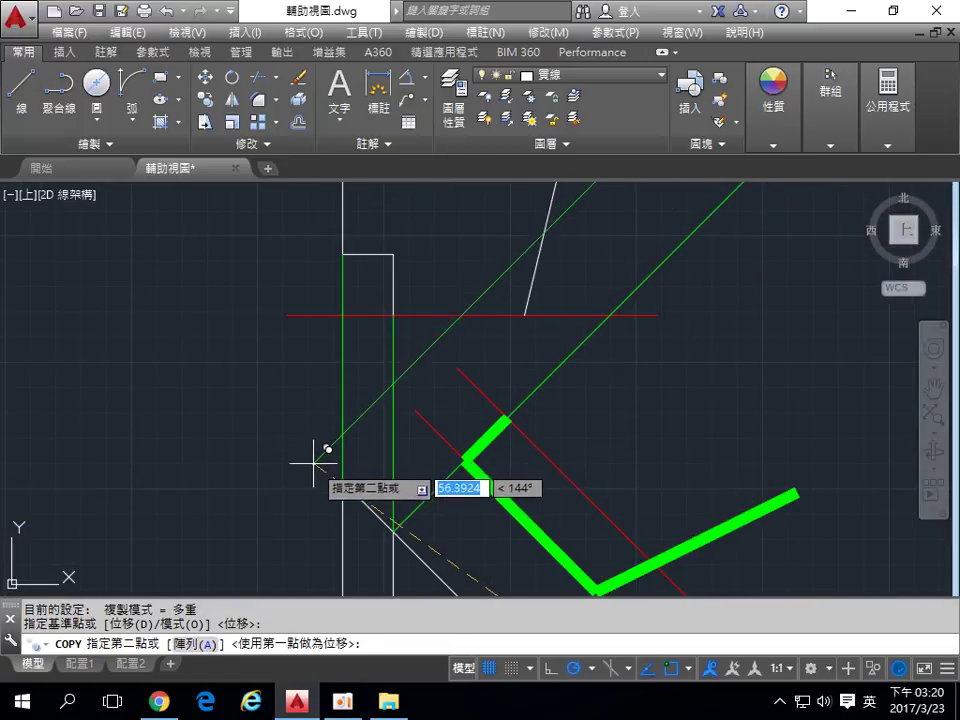
{"action": "left_click", "coordinate": [344, 481]}
{"action": "key", "text": "Return"}
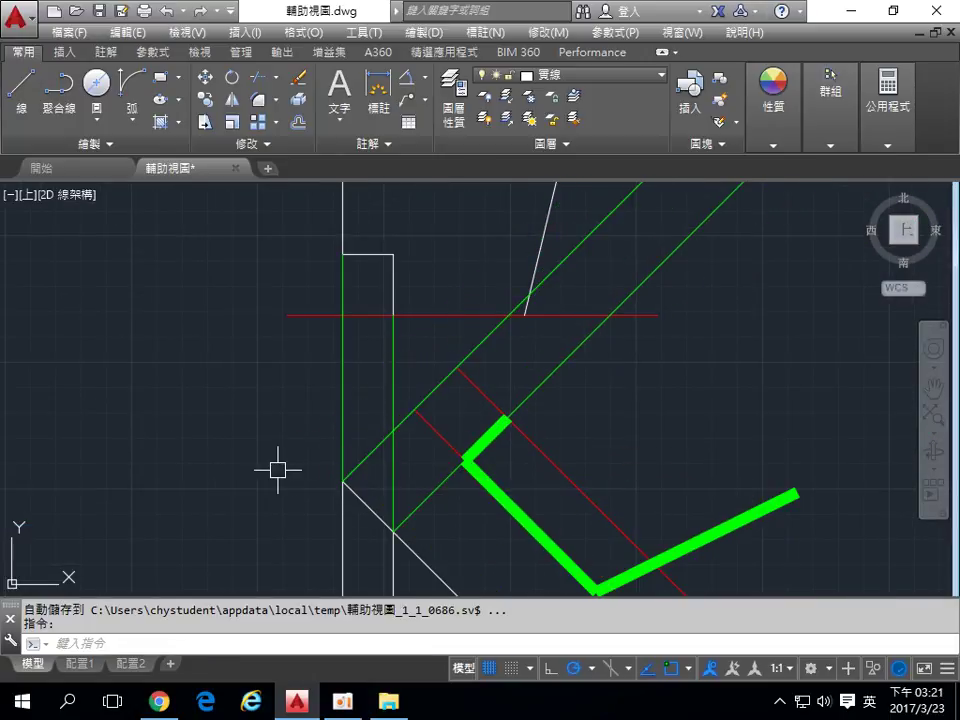
- Draw a thick polyline along the offset red line from the upper end of the thick outline to the newly copied ray
{"action": "middle_click_drag", "start_coordinate": [346, 247], "coordinate": [350, 271]}
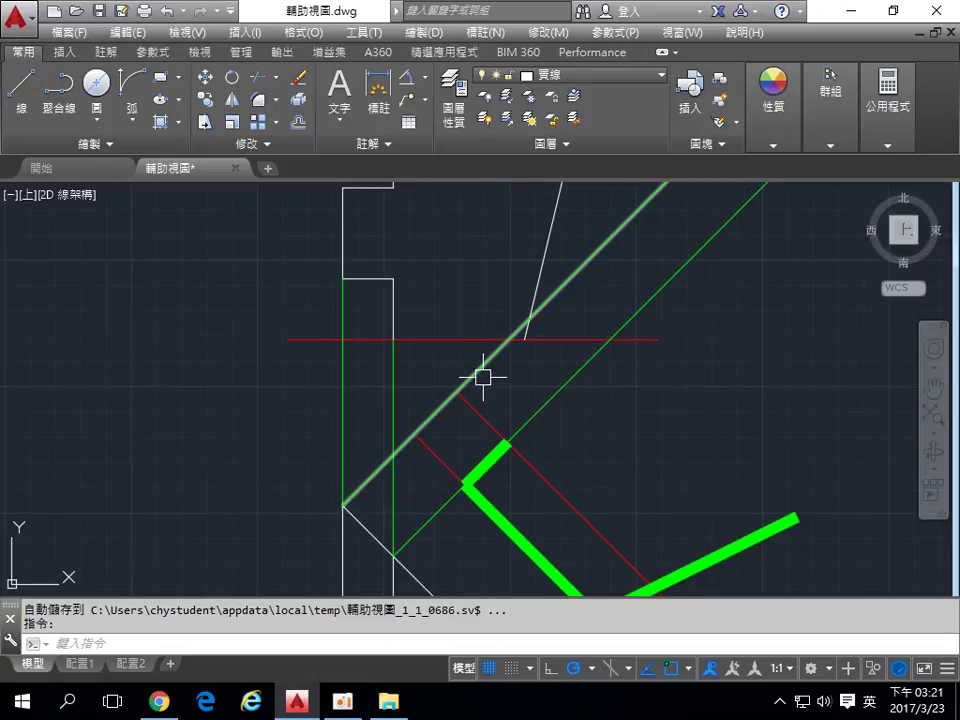
{"action": "left_click", "coordinate": [66, 108]}
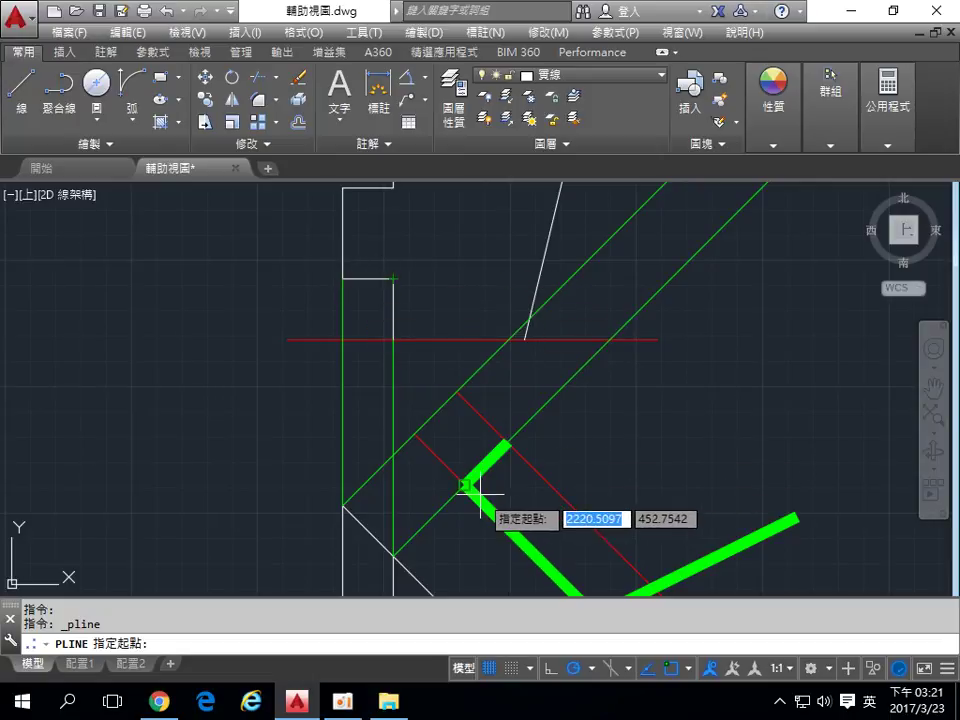
{"action": "left_click", "coordinate": [503, 438]}
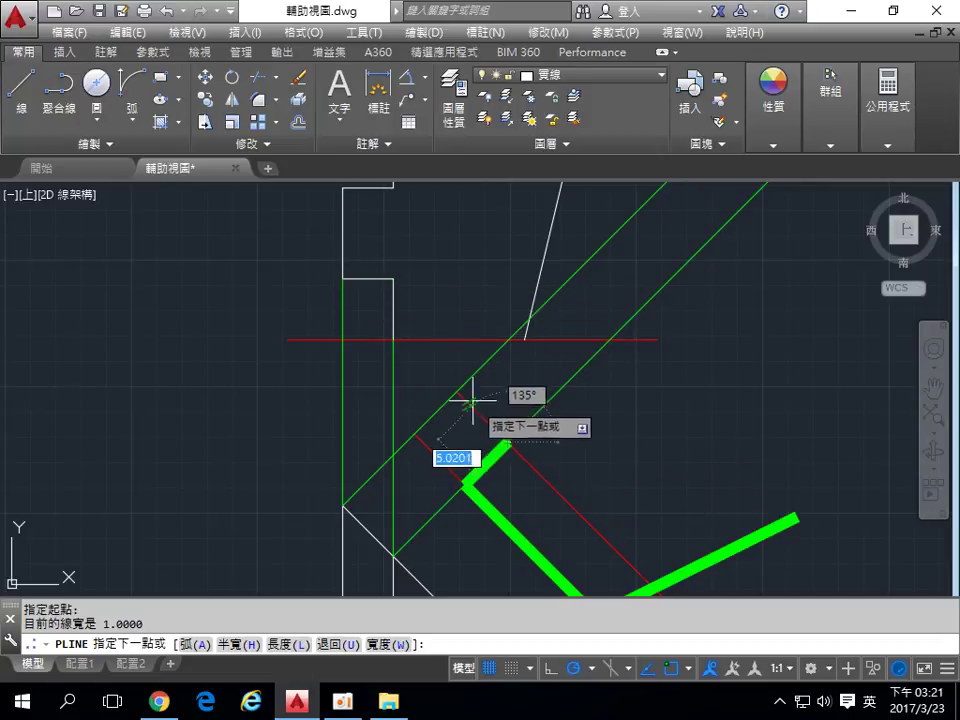
{"action": "left_click", "coordinate": [456, 393]}
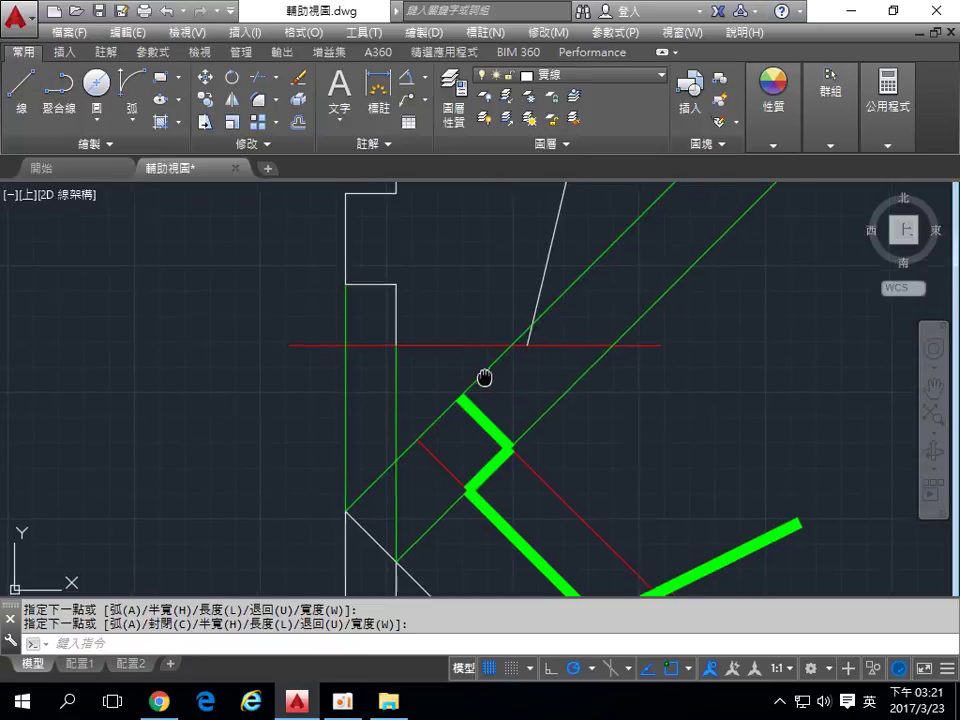
- Offset the first slanted red line away from the front view by the horizontal red line to upper outer notch corner distance, and erase the previous offset line
{"action": "middle_click_drag", "start_coordinate": [416, 277], "coordinate": [436, 331]}
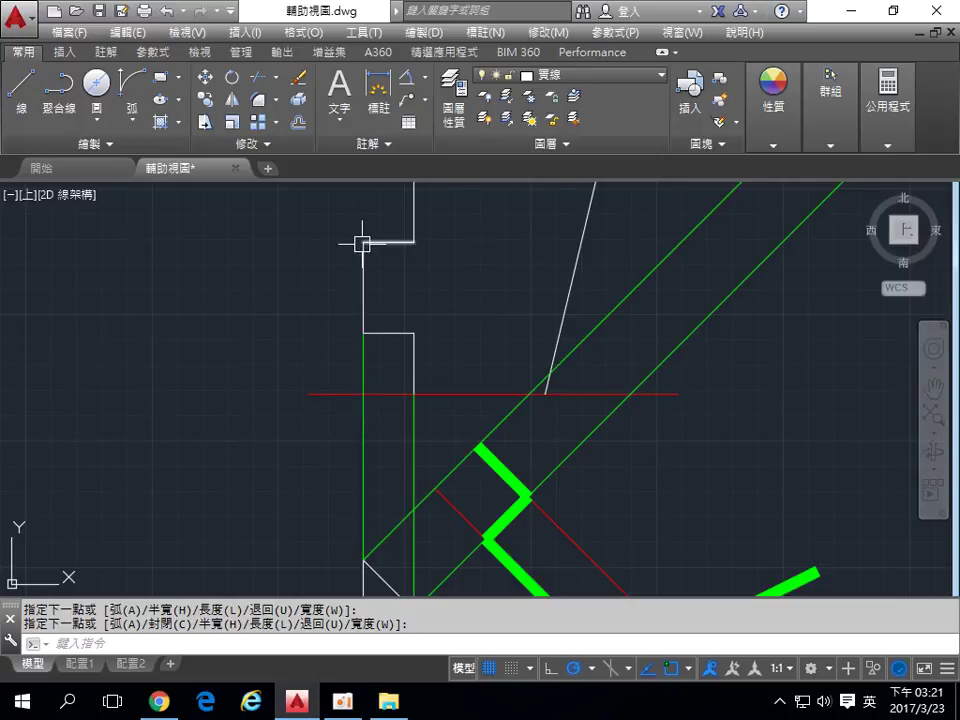
{"action": "type", "text": "o"}
{"action": "key", "text": "Return"}
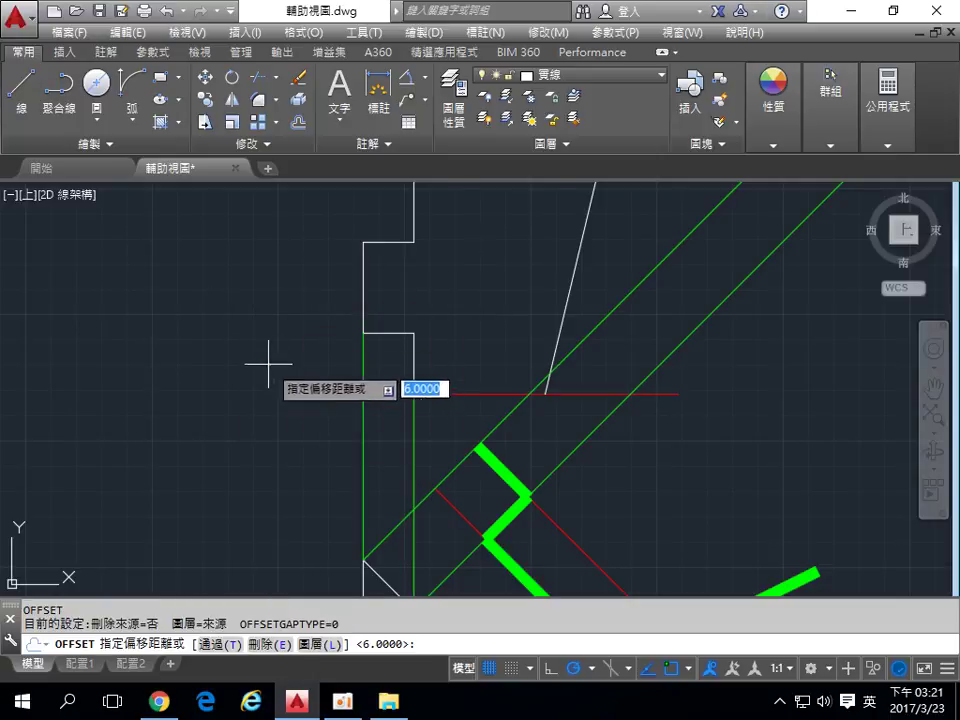
{"action": "left_click", "coordinate": [363, 394]}
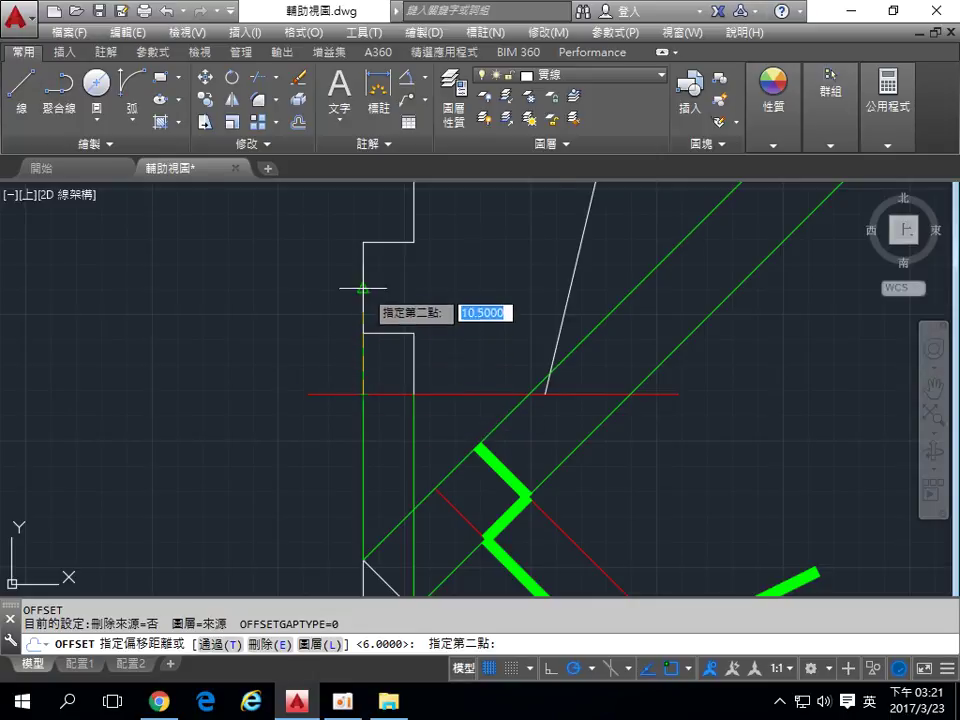
{"action": "left_click", "coordinate": [363, 242]}
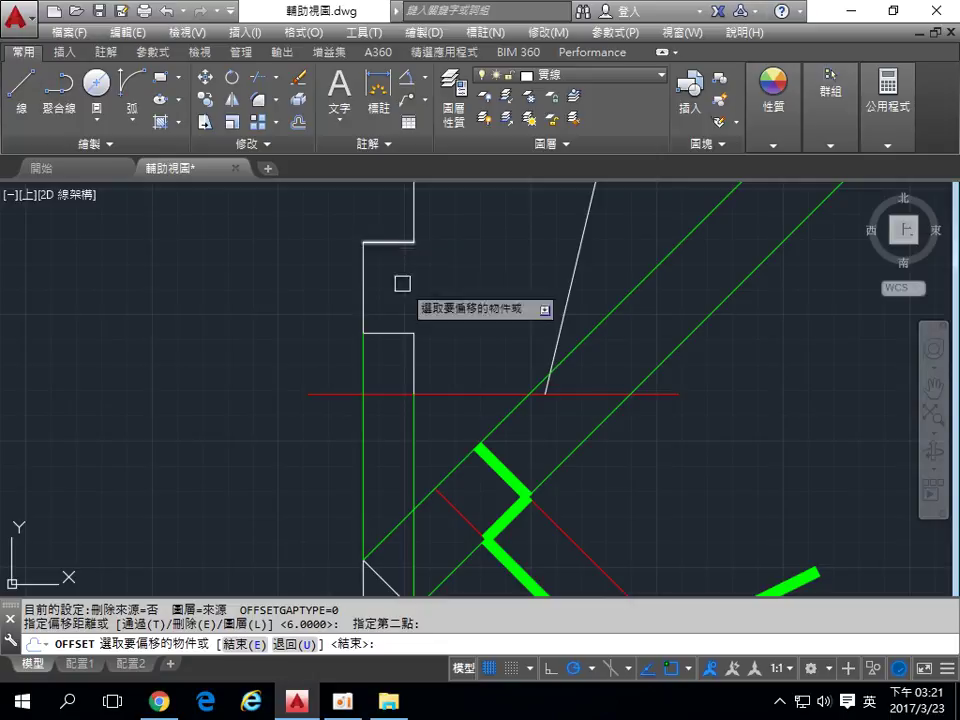
{"action": "middle_click_drag", "start_coordinate": [482, 510], "coordinate": [381, 418]}
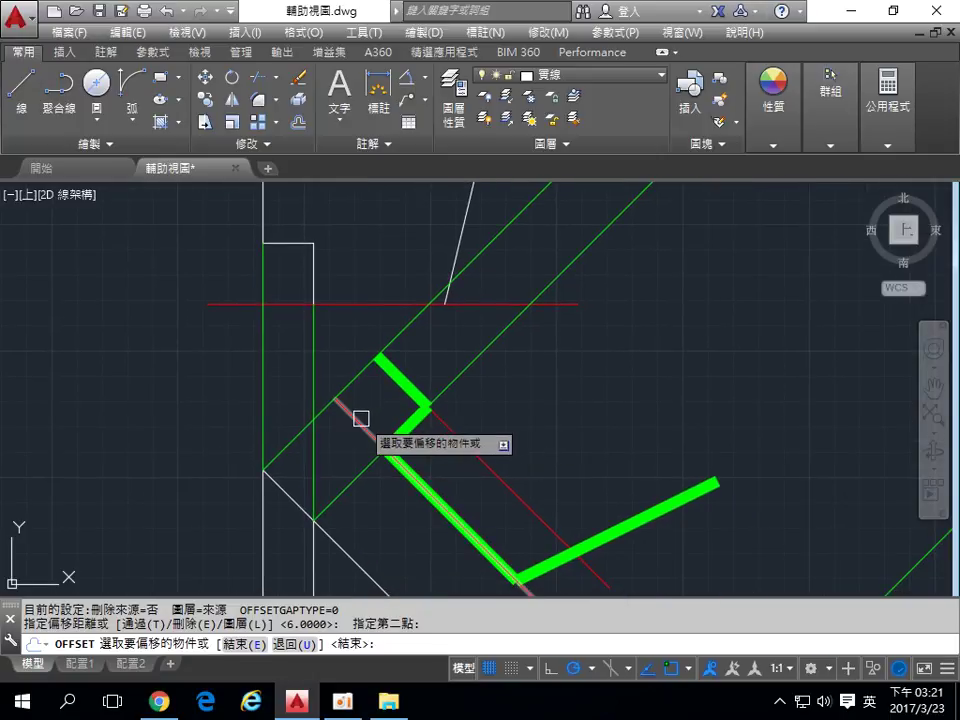
{"action": "left_click", "coordinate": [361, 419]}
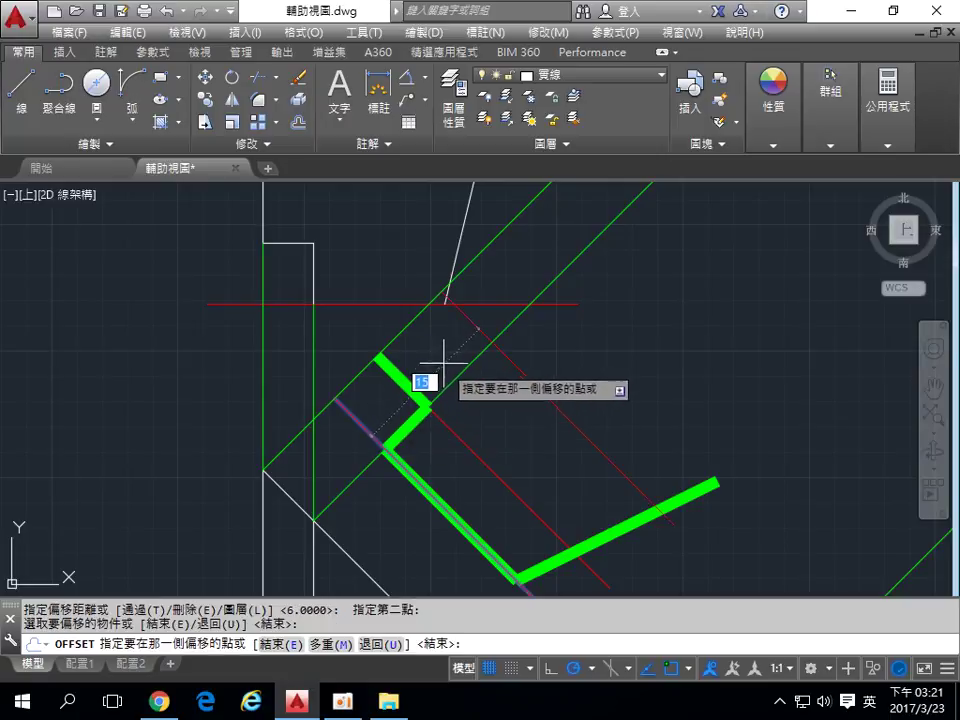
{"action": "left_click", "coordinate": [455, 325]}
{"action": "key", "text": "Return"}
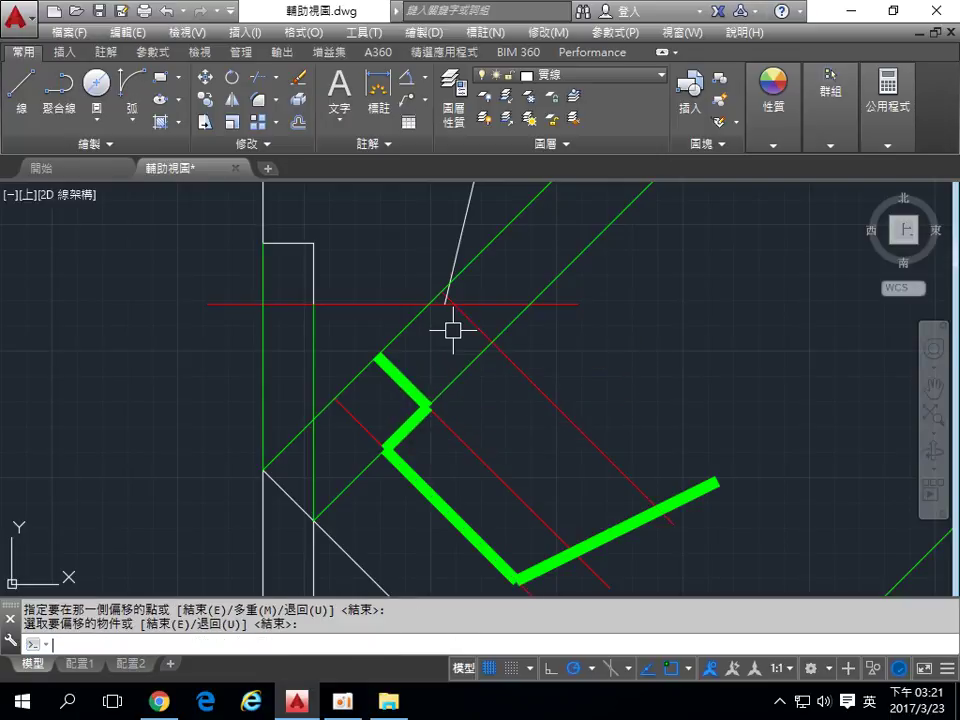
{"action": "left_click", "coordinate": [458, 443]}
{"action": "key", "text": "Delete"}
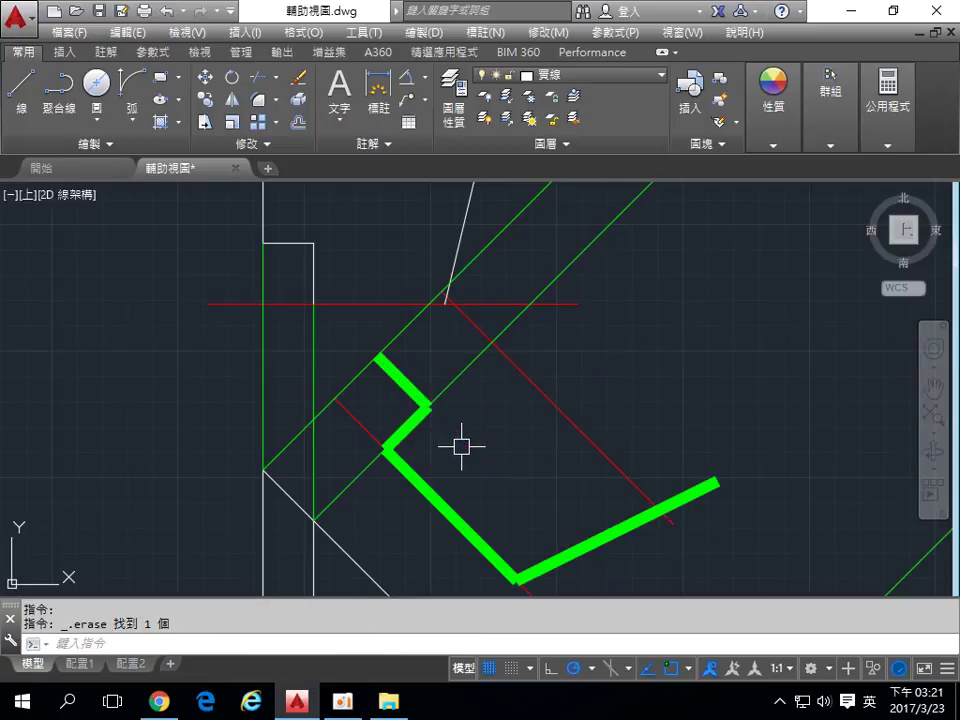
- Draw a thick polyline along the upper ray from the outline's open notch end to the far offset red line
{"action": "middle_click_drag", "start_coordinate": [478, 470], "coordinate": [486, 501]}
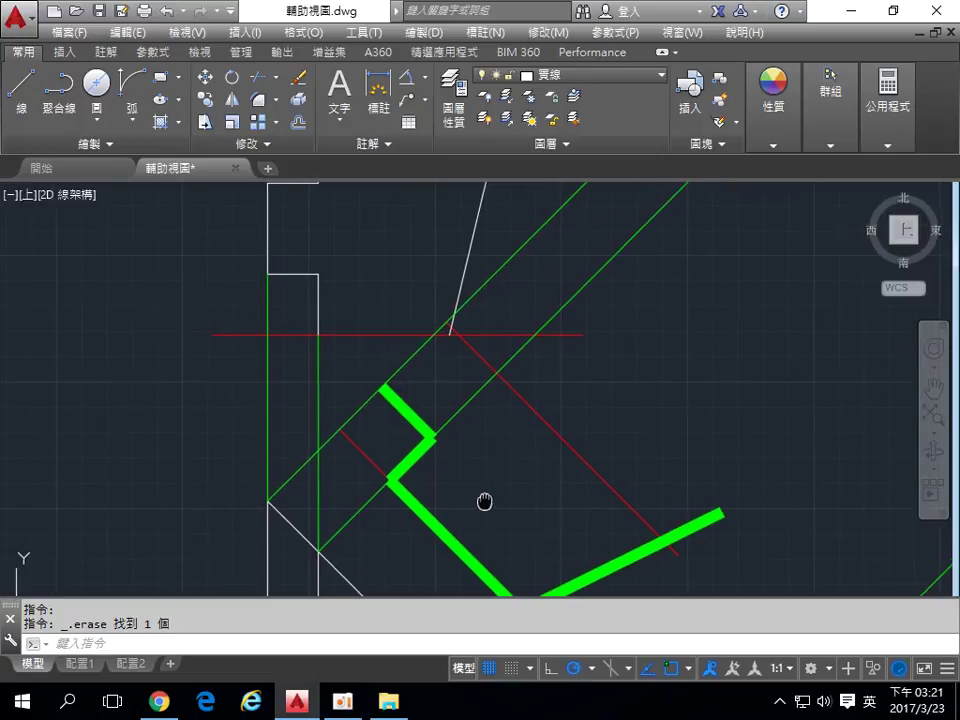
{"action": "left_click", "coordinate": [77, 106]}
{"action": "left_click", "coordinate": [383, 388]}
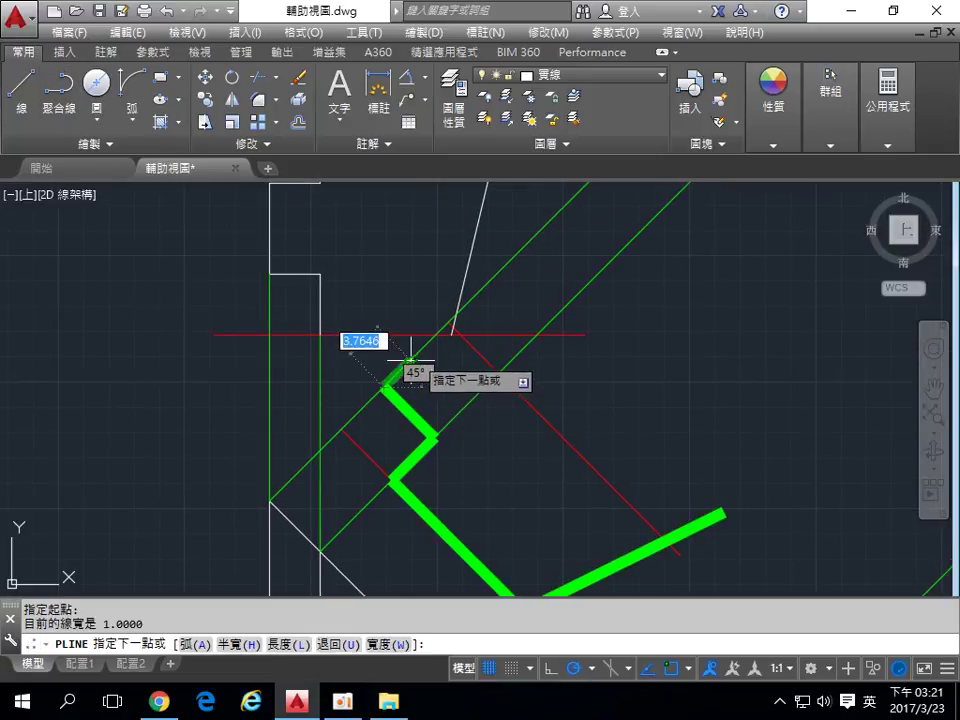
{"action": "scroll", "coordinate": [440, 334], "scroll_direction": "up", "scroll_amount": 2}
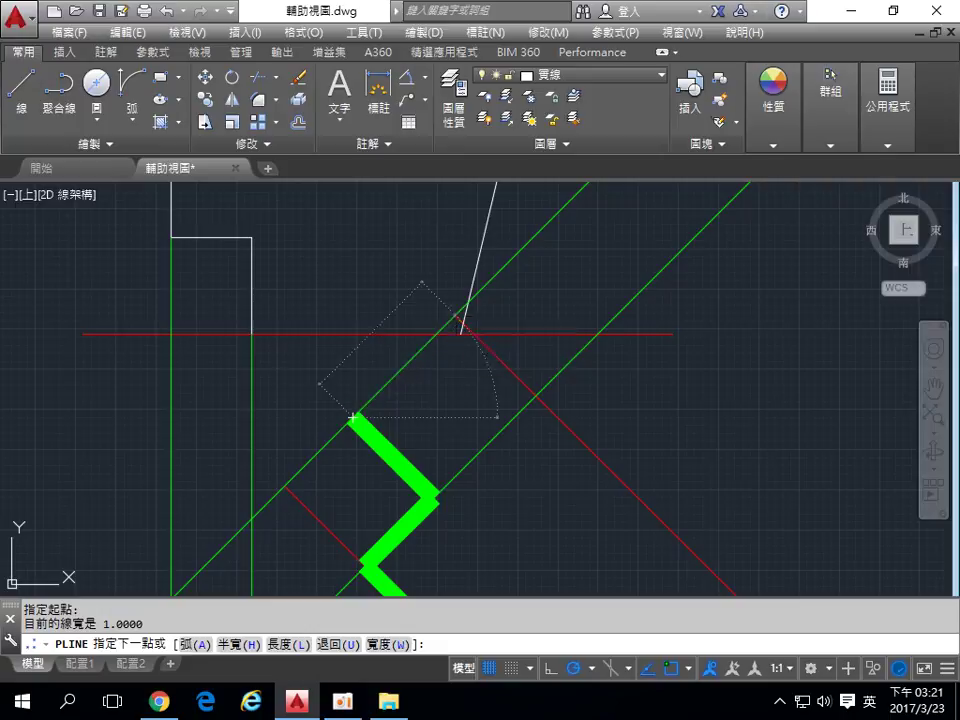
{"action": "left_click", "coordinate": [458, 321]}
{"action": "key", "text": "Return"}
- Draw a thick polyline along the far offset red line from the upper ray to the lower ray
{"action": "scroll", "coordinate": [500, 500], "scroll_direction": "down", "scroll_amount": 2}
{"action": "middle_click_drag", "start_coordinate": [497, 480], "coordinate": [492, 522]}
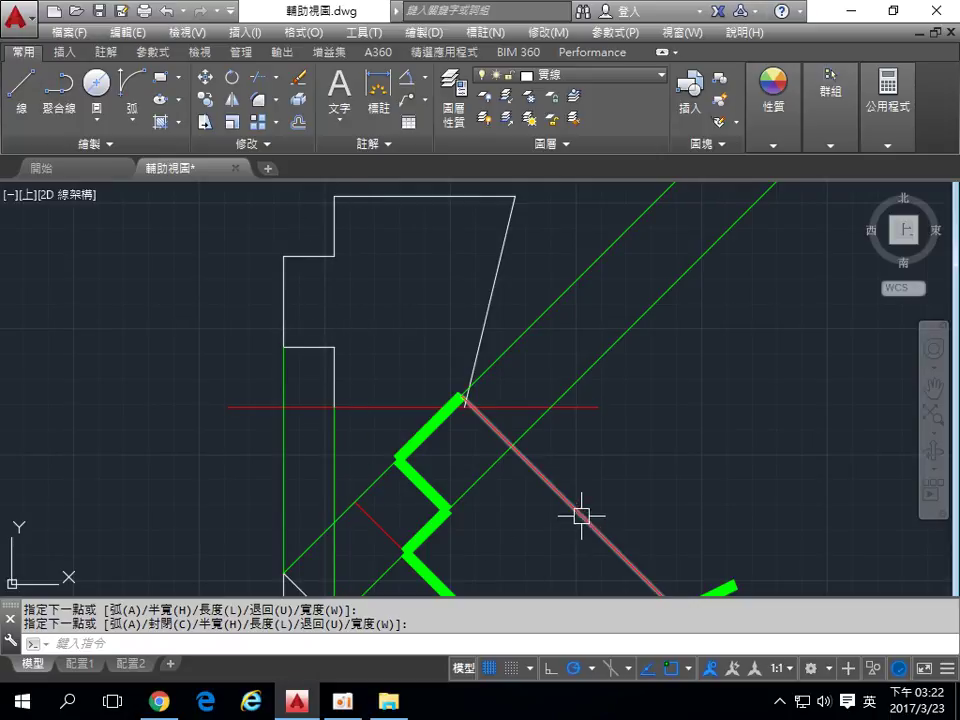
{"action": "middle_click_drag", "start_coordinate": [532, 498], "coordinate": [515, 476]}
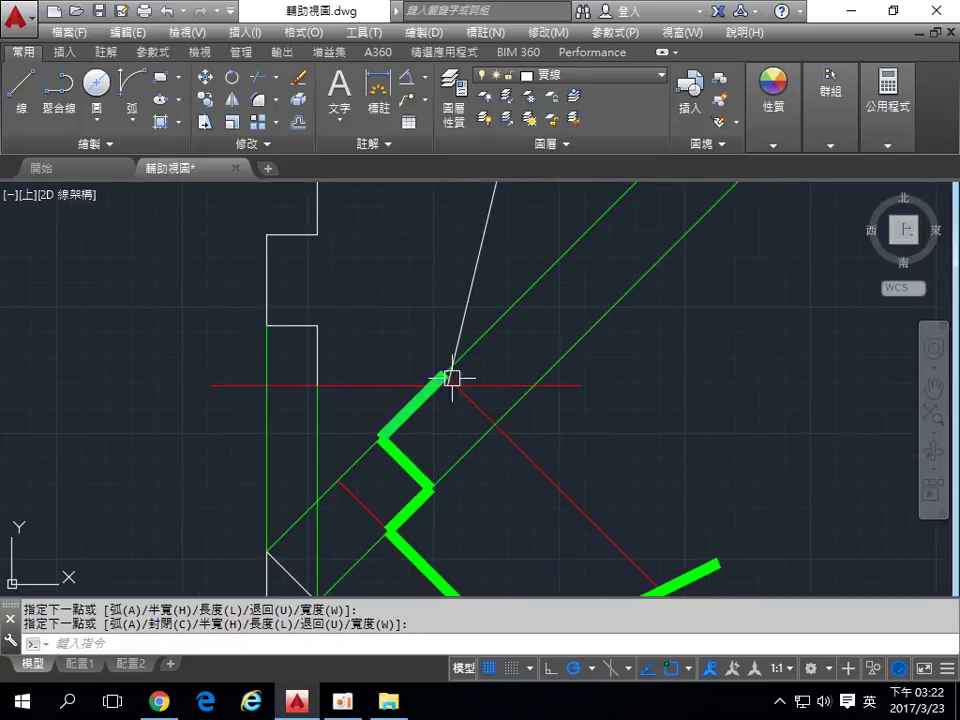
{"action": "scroll", "coordinate": [531, 375], "scroll_direction": "up", "scroll_amount": 2}
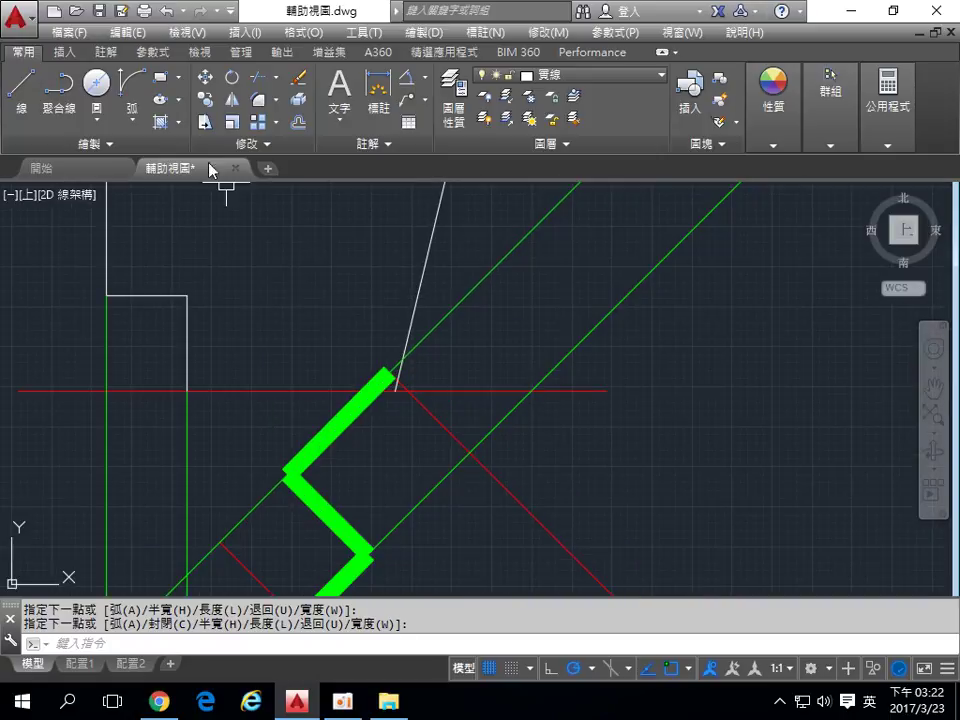
{"action": "left_click", "coordinate": [80, 128]}
{"action": "scroll", "coordinate": [340, 365], "scroll_direction": "up", "scroll_amount": 2}
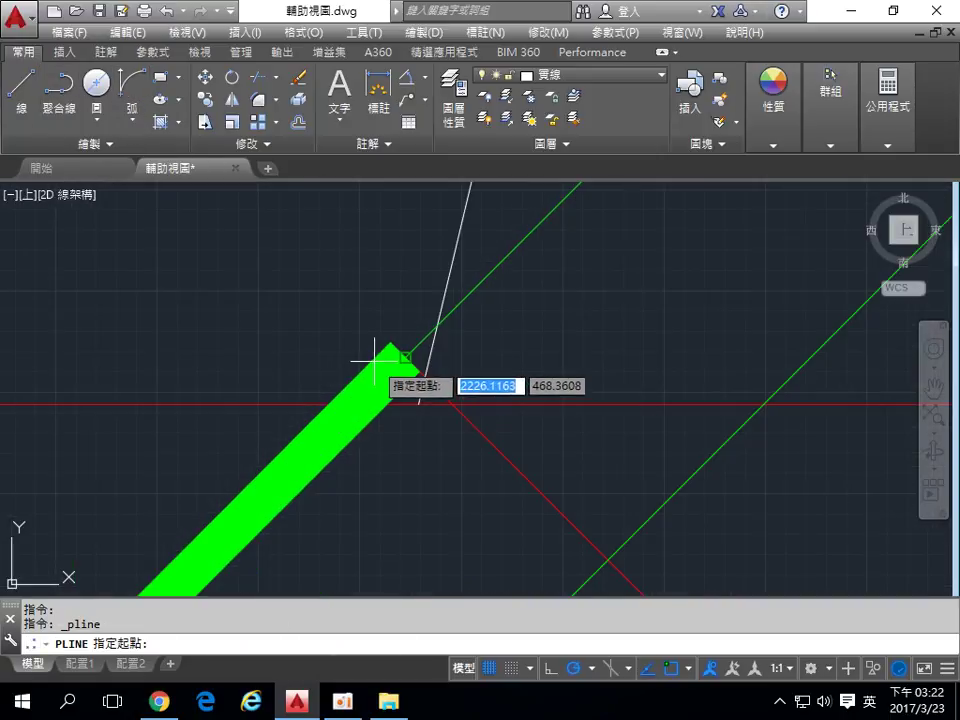
{"action": "left_click", "coordinate": [405, 355]}
{"action": "scroll", "coordinate": [546, 497], "scroll_direction": "down", "scroll_amount": 2}
{"action": "middle_click_drag", "start_coordinate": [480, 450], "coordinate": [488, 325]}
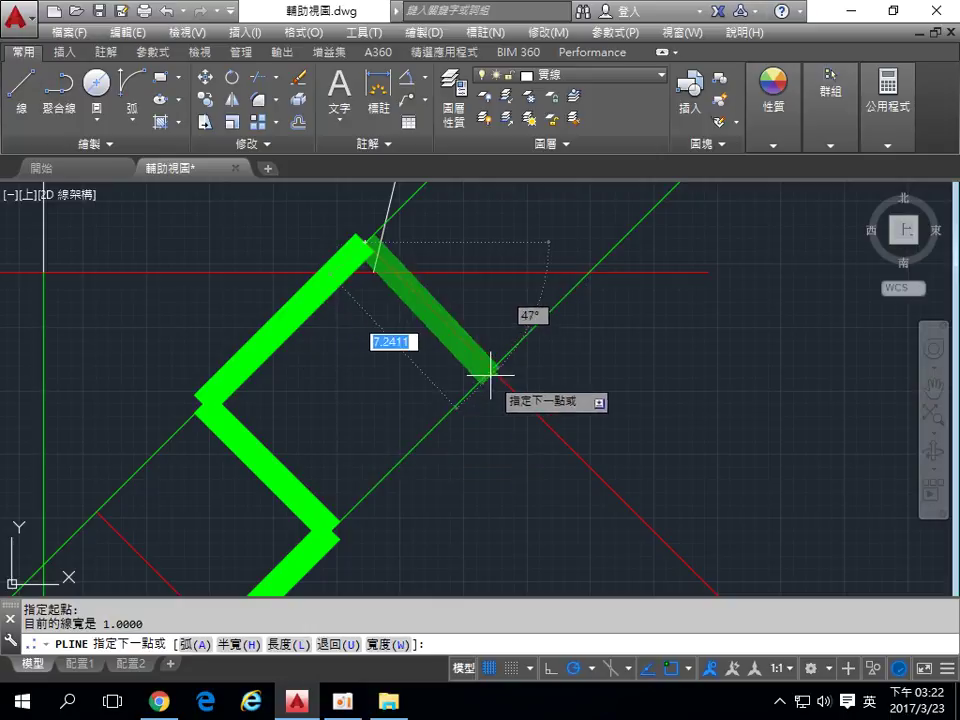
{"action": "left_click", "coordinate": [492, 368]}
{"action": "scroll", "coordinate": [553, 369], "scroll_direction": "down", "scroll_amount": 2}
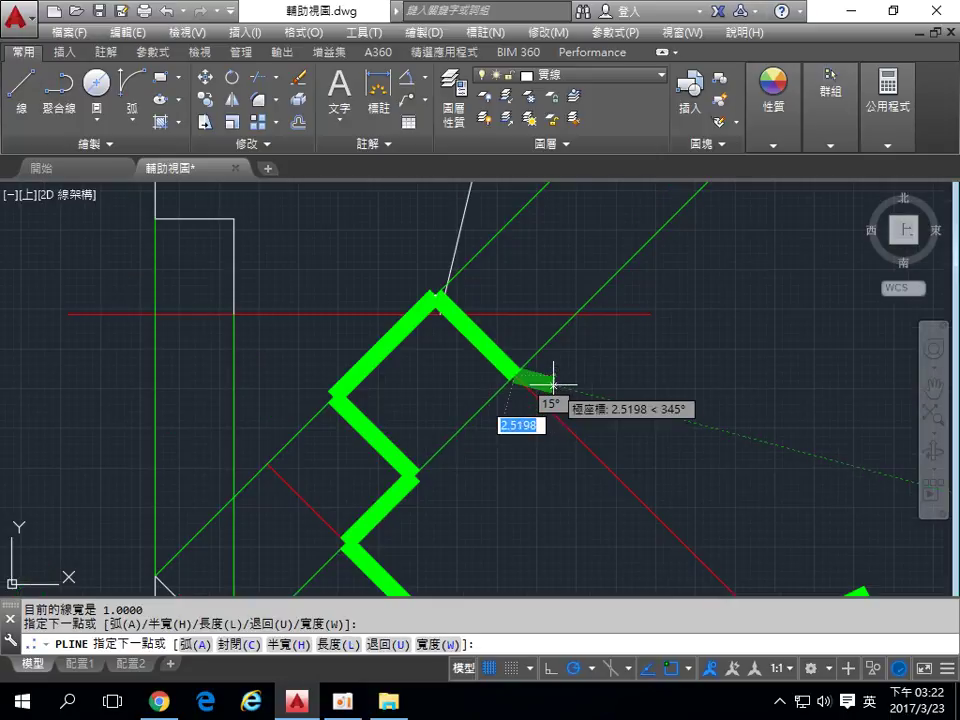
{"action": "key", "text": "Return"}
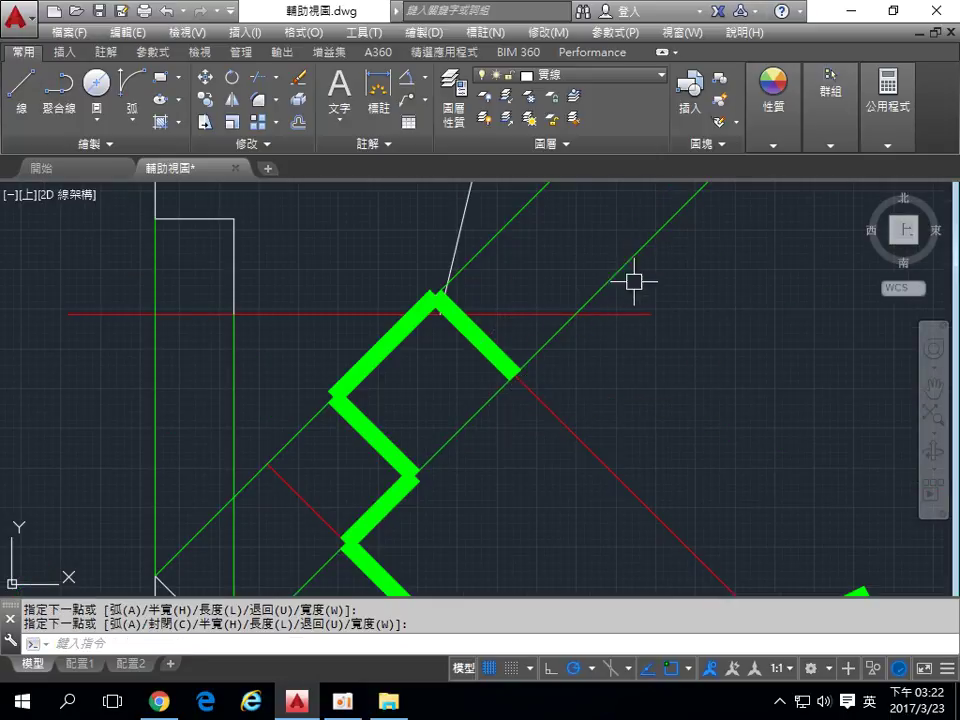
- Erase the far offset red line that the last thick segment was traced on
{"action": "scroll", "coordinate": [392, 313], "scroll_direction": "down", "scroll_amount": 2}
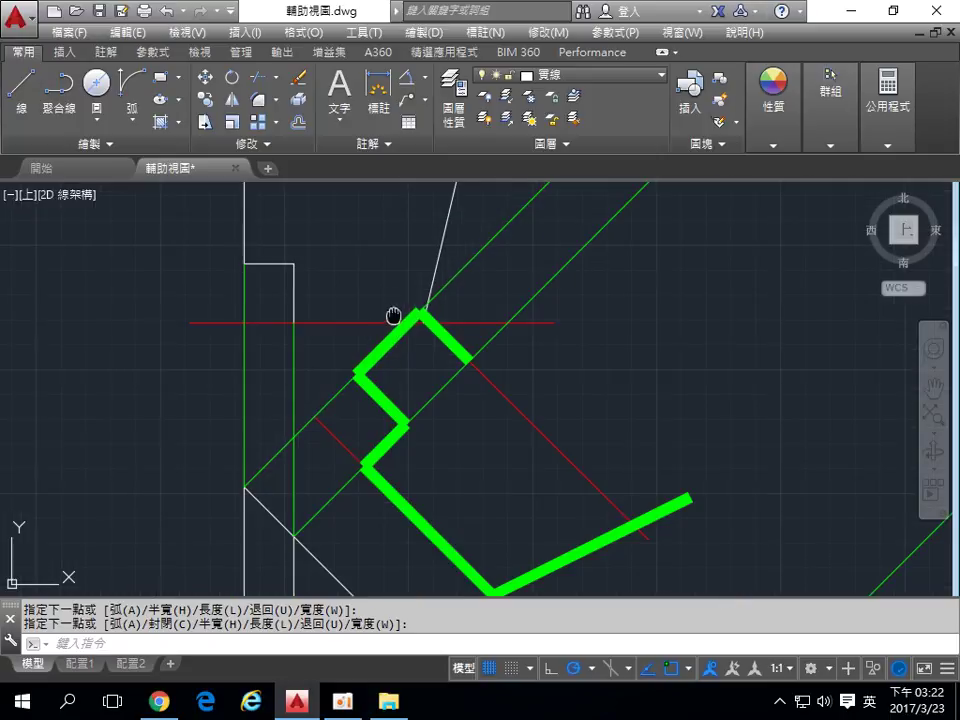
{"action": "middle_click_drag", "start_coordinate": [392, 313], "coordinate": [406, 462]}
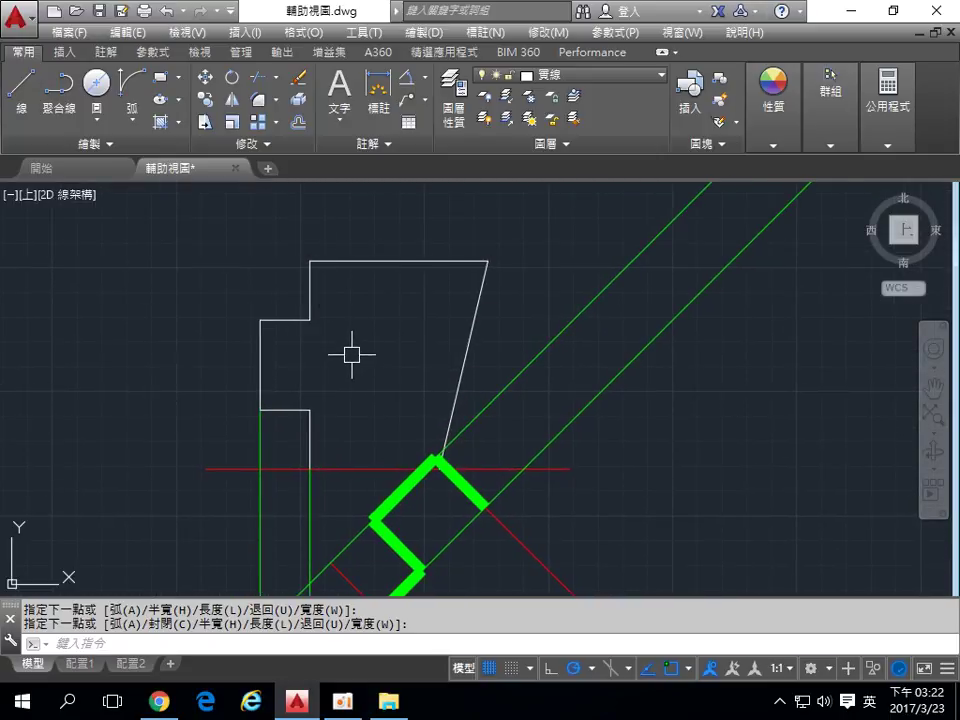
{"action": "key", "text": "Return"}
{"action": "left_click", "coordinate": [518, 543]}
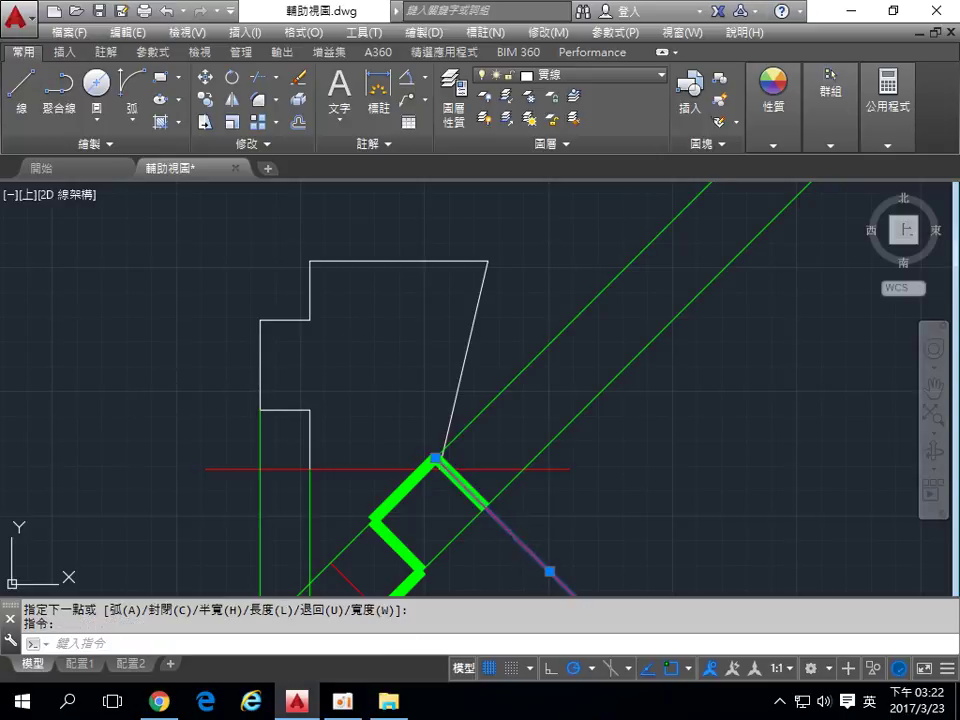
{"action": "key", "text": "Delete"}
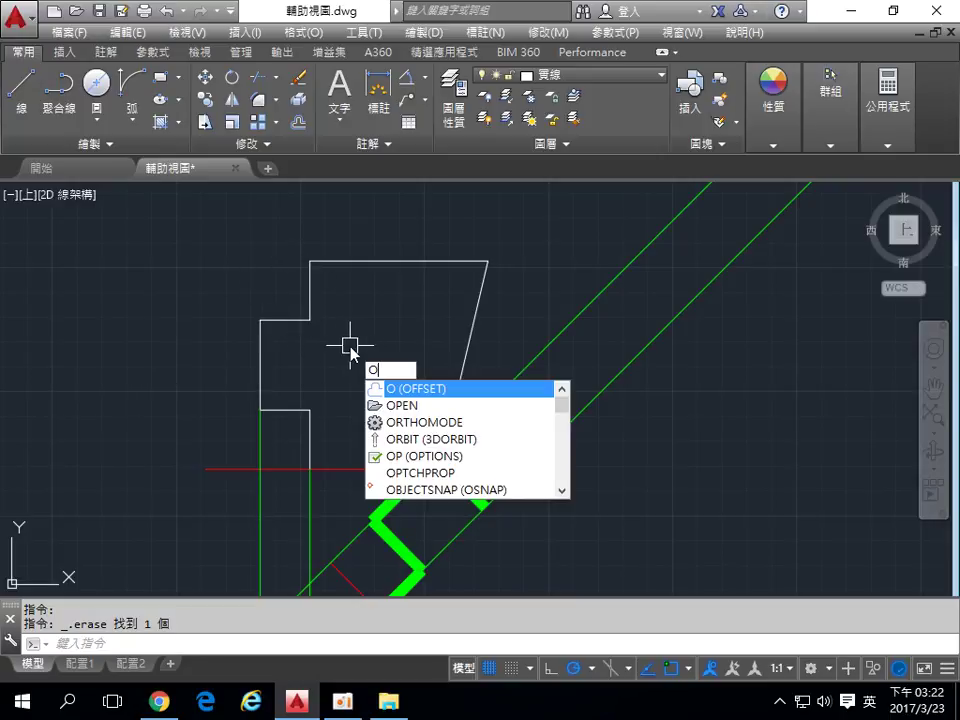
- Offset the first slanted red line away from the front view by the distance from the horizontal red line to the top view's upper edge
{"action": "key", "text": "Return"}
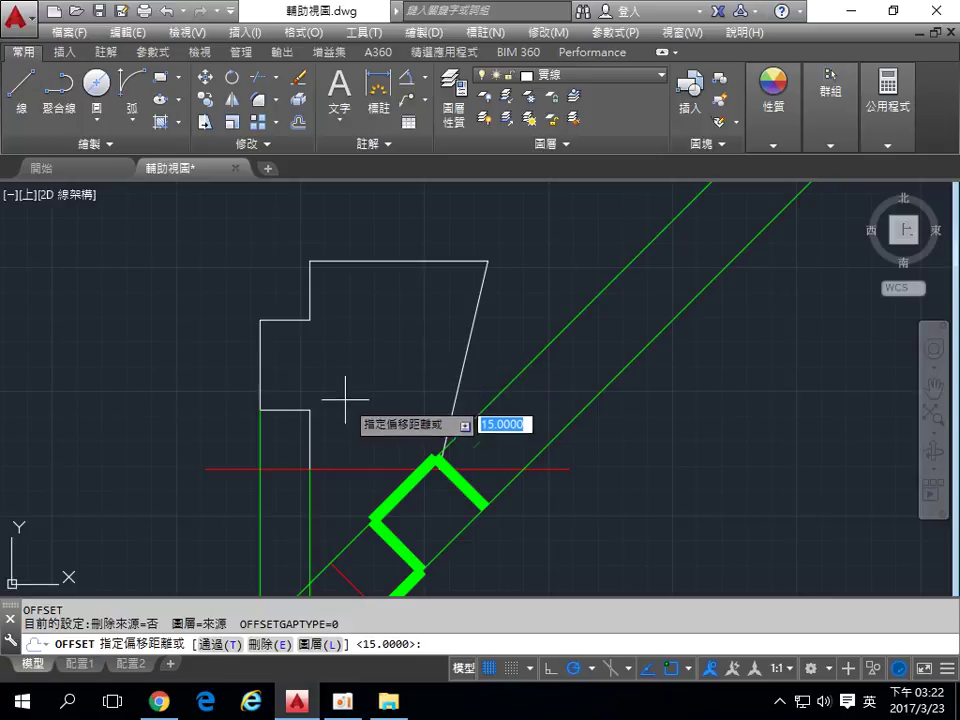
{"action": "left_click", "coordinate": [310, 468]}
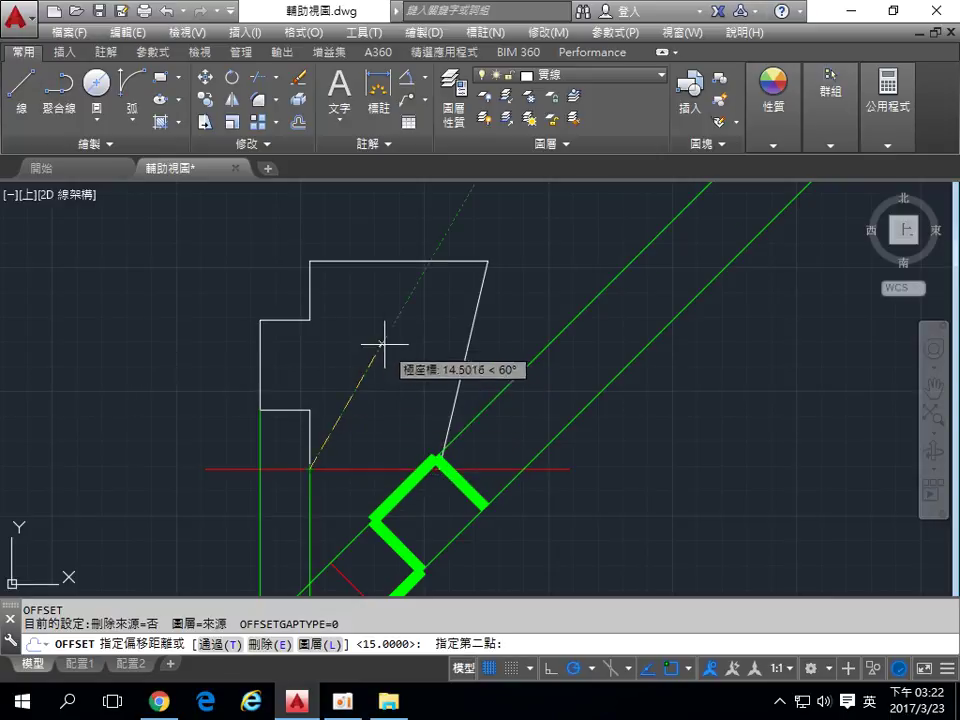
{"action": "left_click", "coordinate": [310, 260]}
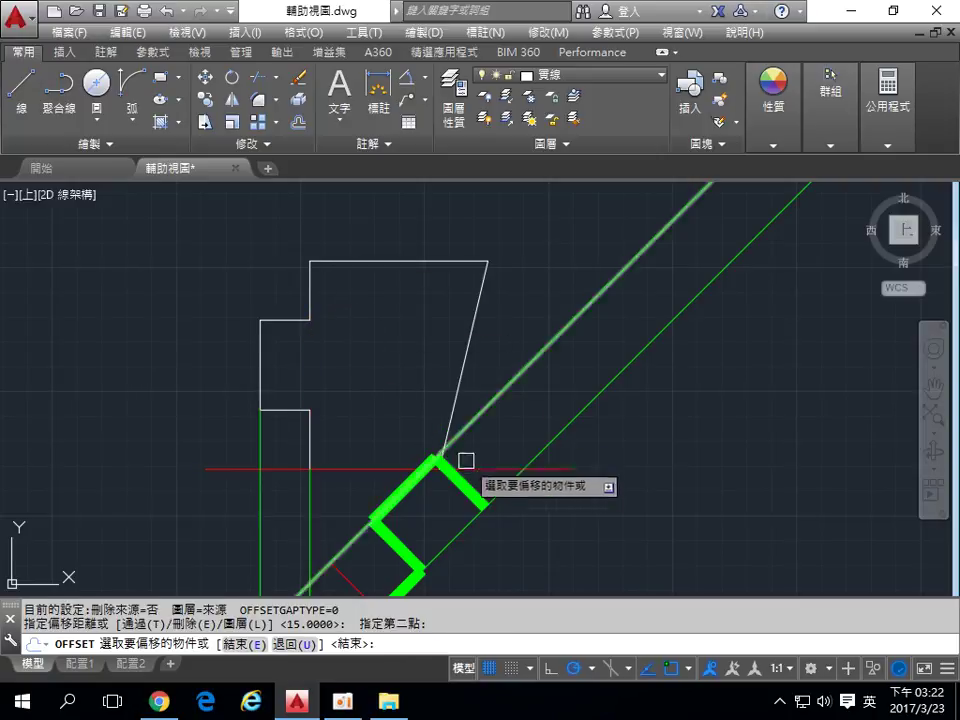
{"action": "middle_click_drag", "start_coordinate": [463, 456], "coordinate": [446, 318]}
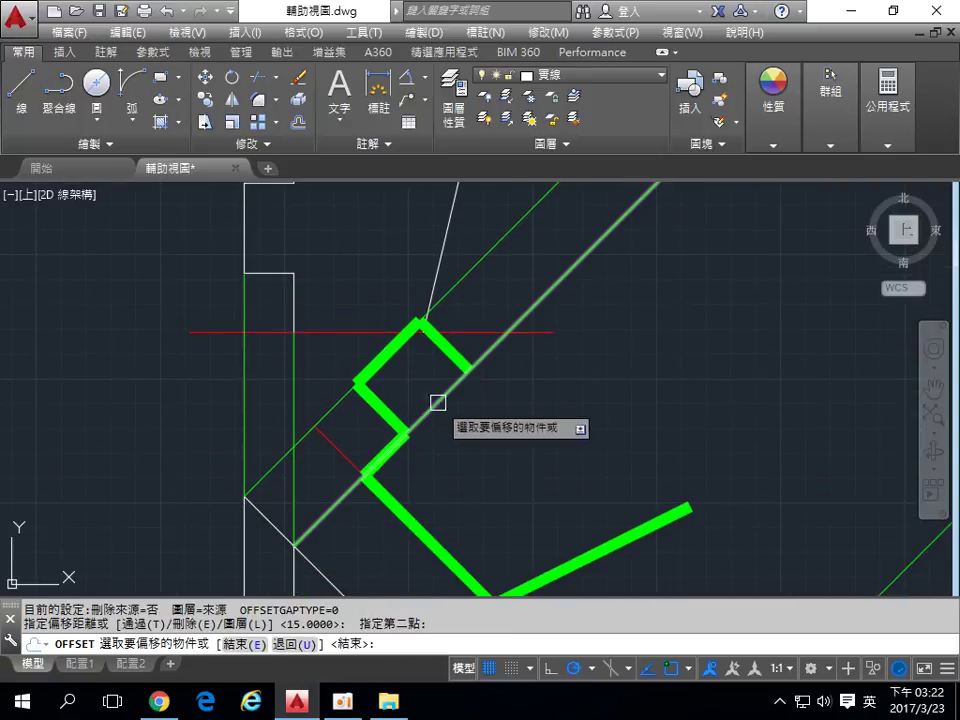
{"action": "left_click", "coordinate": [339, 449]}
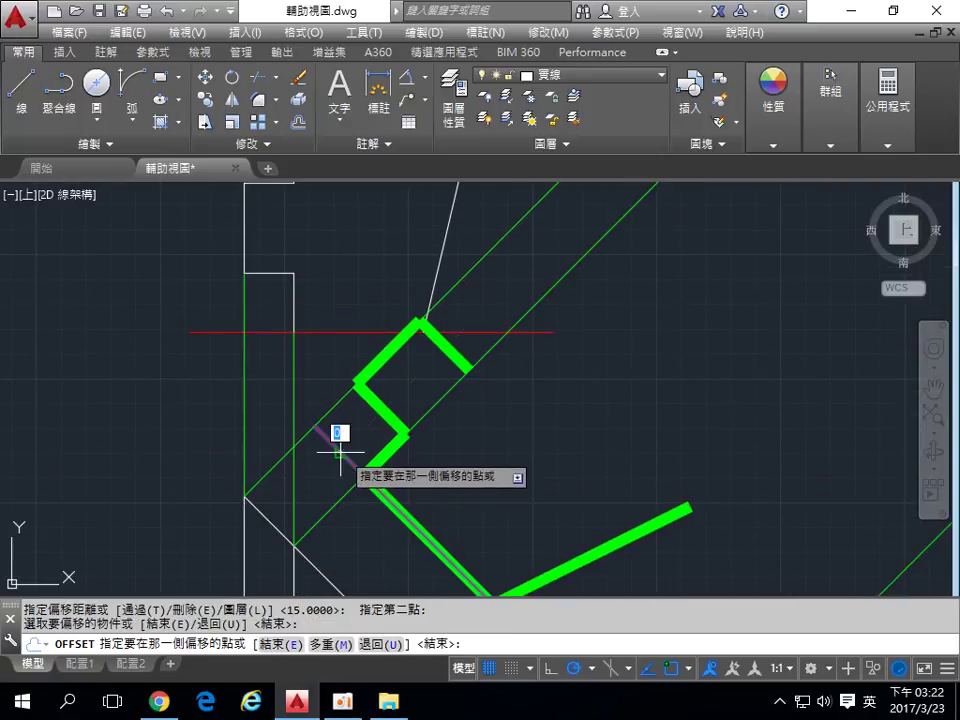
{"action": "left_click", "coordinate": [524, 270]}
{"action": "key", "text": "Return"}
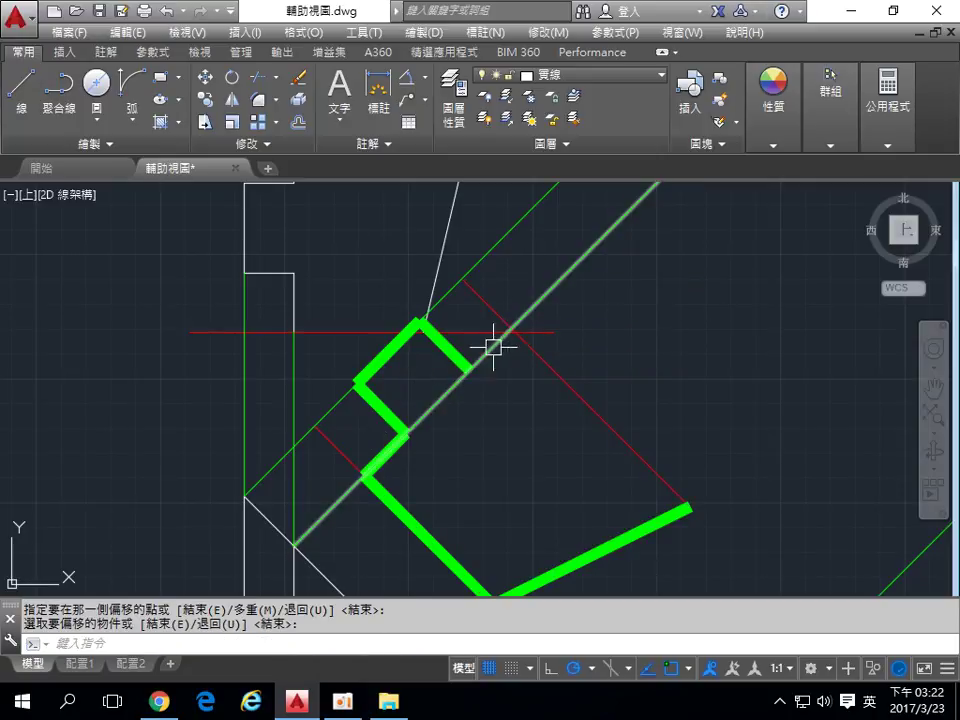
- Draw a thick polyline along the lower ray from the outline's open notch end to the new offset red line
{"action": "scroll", "coordinate": [509, 331], "scroll_direction": "up", "scroll_amount": 2}
{"action": "left_click", "coordinate": [59, 88]}
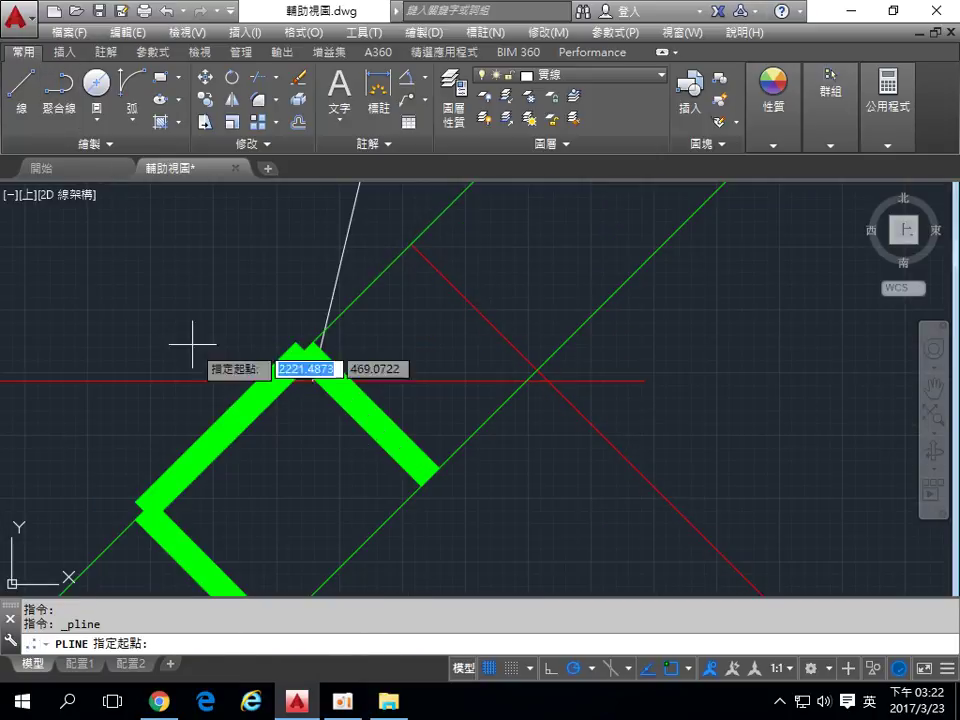
{"action": "left_click", "coordinate": [430, 475]}
{"action": "scroll", "coordinate": [540, 375], "scroll_direction": "up", "scroll_amount": 3}
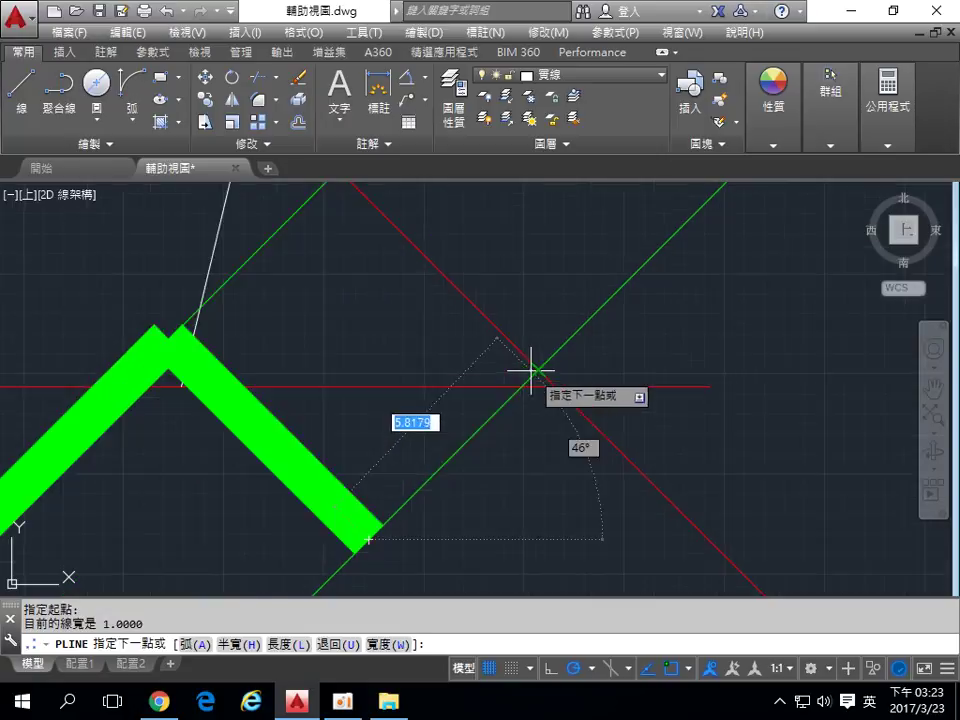
{"action": "left_click", "coordinate": [540, 361]}
{"action": "key", "text": "Return"}
{"action": "scroll", "coordinate": [521, 455], "scroll_direction": "down", "scroll_amount": 3}
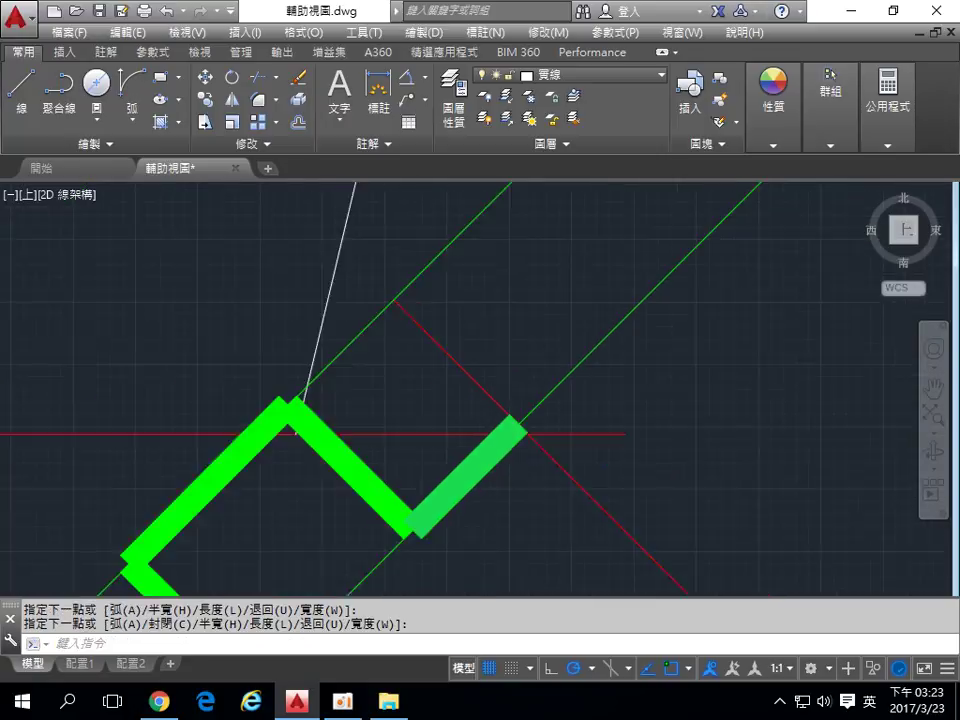
- Close the auxiliary outline with a thick polyline along the offset red line, ending at the free end of the thick slanted edge
{"action": "scroll", "coordinate": [521, 462], "scroll_direction": "down", "scroll_amount": 2}
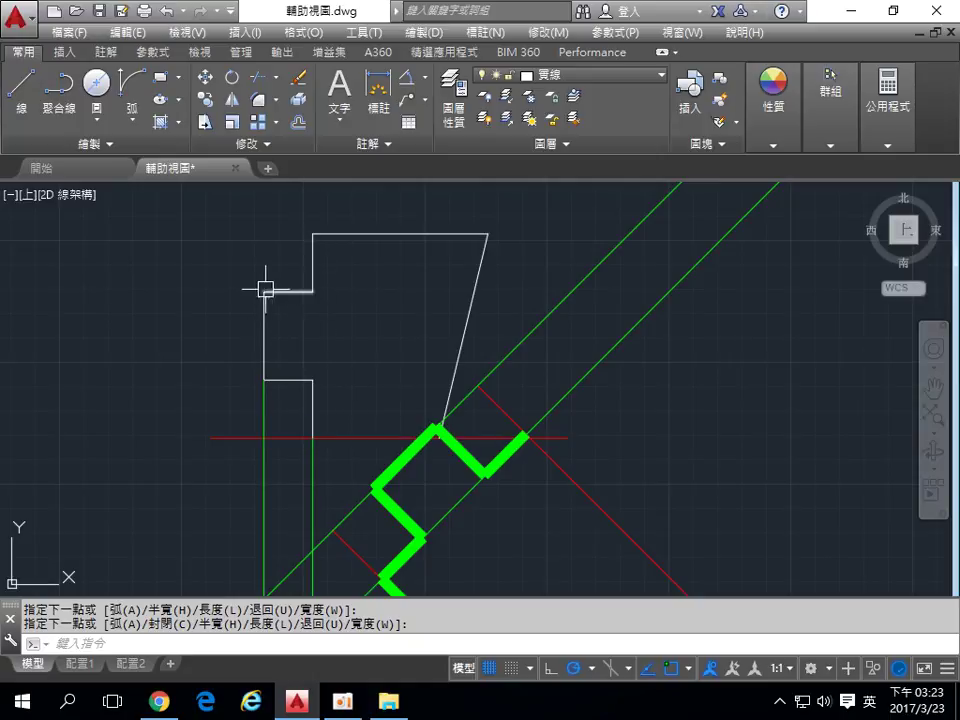
{"action": "middle_click_drag", "start_coordinate": [345, 434], "coordinate": [341, 362]}
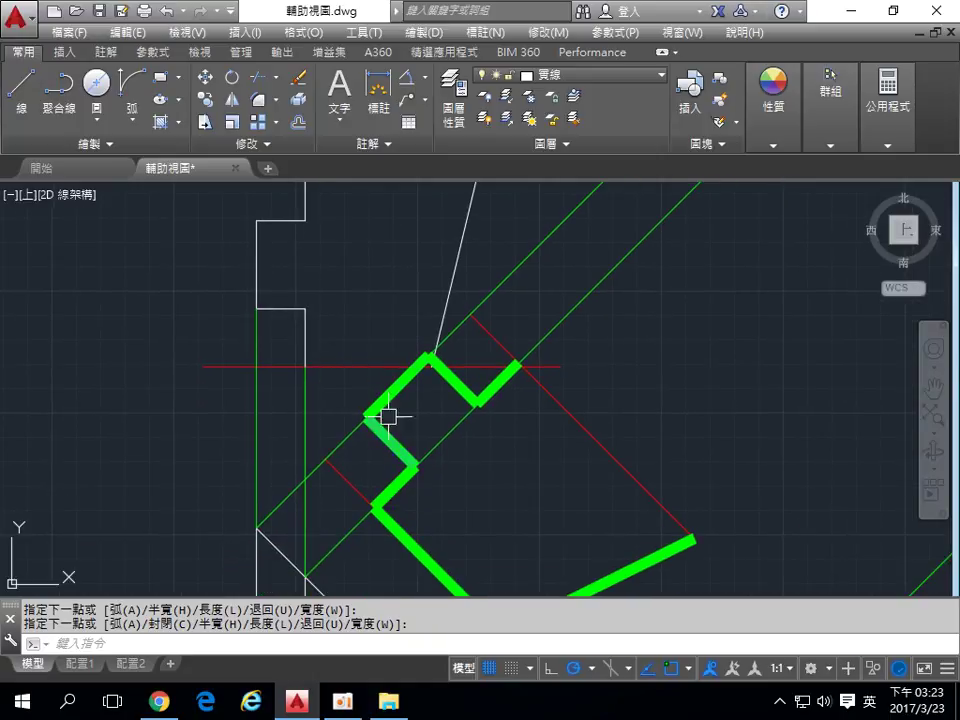
{"action": "left_click", "coordinate": [504, 373]}
{"action": "middle_click_drag", "start_coordinate": [496, 352], "coordinate": [481, 464]}
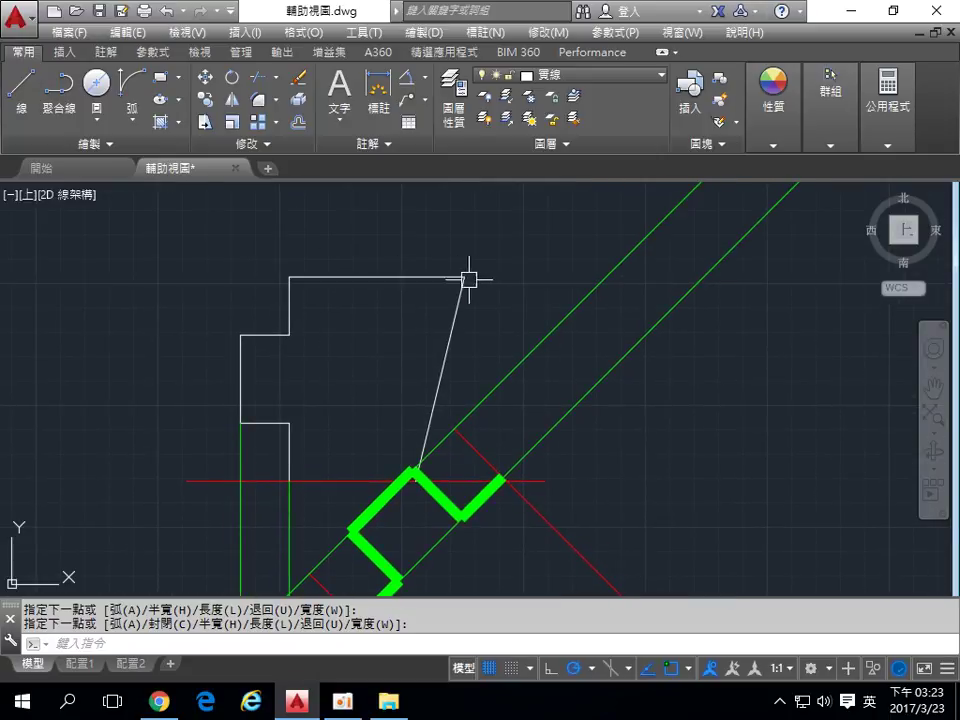
{"action": "mouse_move", "coordinate": [540, 522]}
{"action": "middle_mouse_down"}
{"action": "mouse_move", "coordinate": [506, 459]}
{"action": "mouse_move", "coordinate": [409, 339]}
{"action": "middle_mouse_up"}
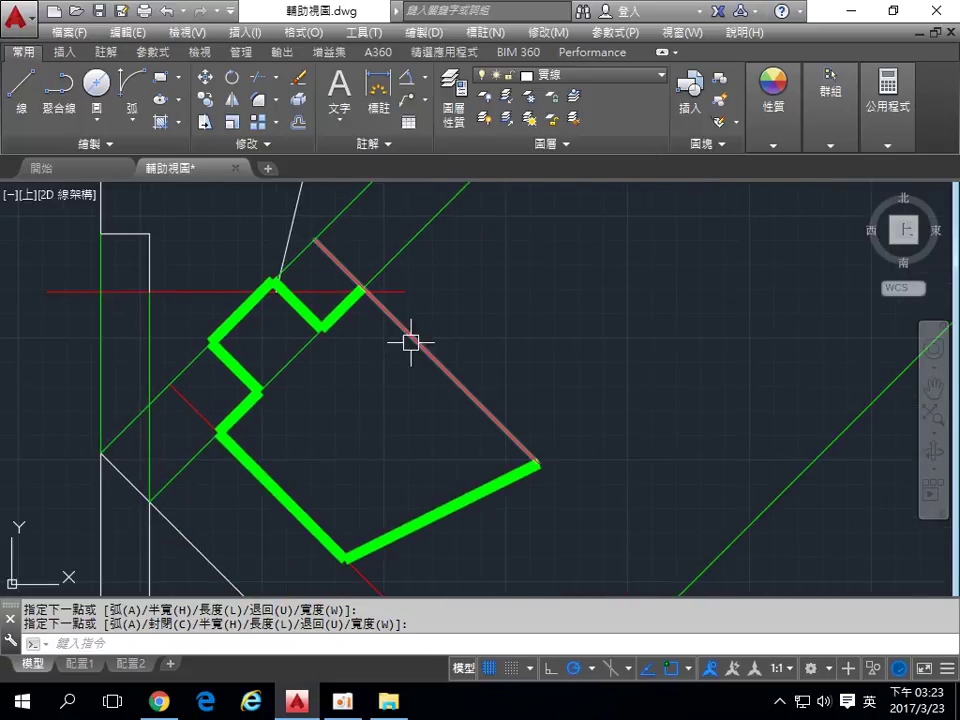
{"action": "key", "text": "Return"}
{"action": "left_click", "coordinate": [58, 88]}
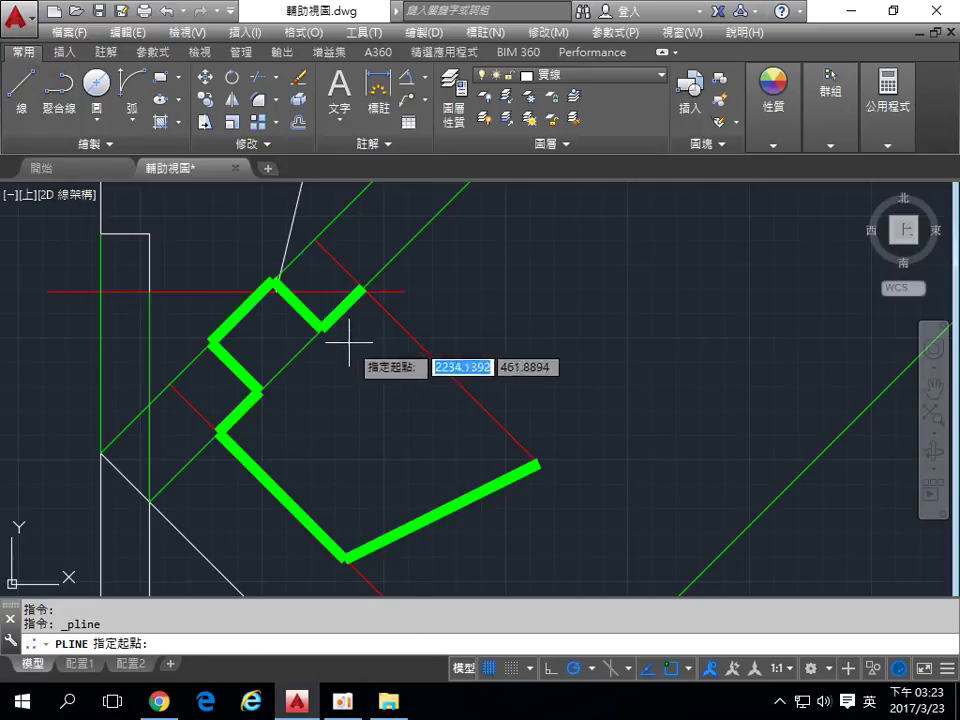
{"action": "scroll", "coordinate": [369, 291], "scroll_direction": "up", "scroll_amount": 4}
{"action": "scroll", "coordinate": [330, 256], "scroll_direction": "up", "scroll_amount": 2}
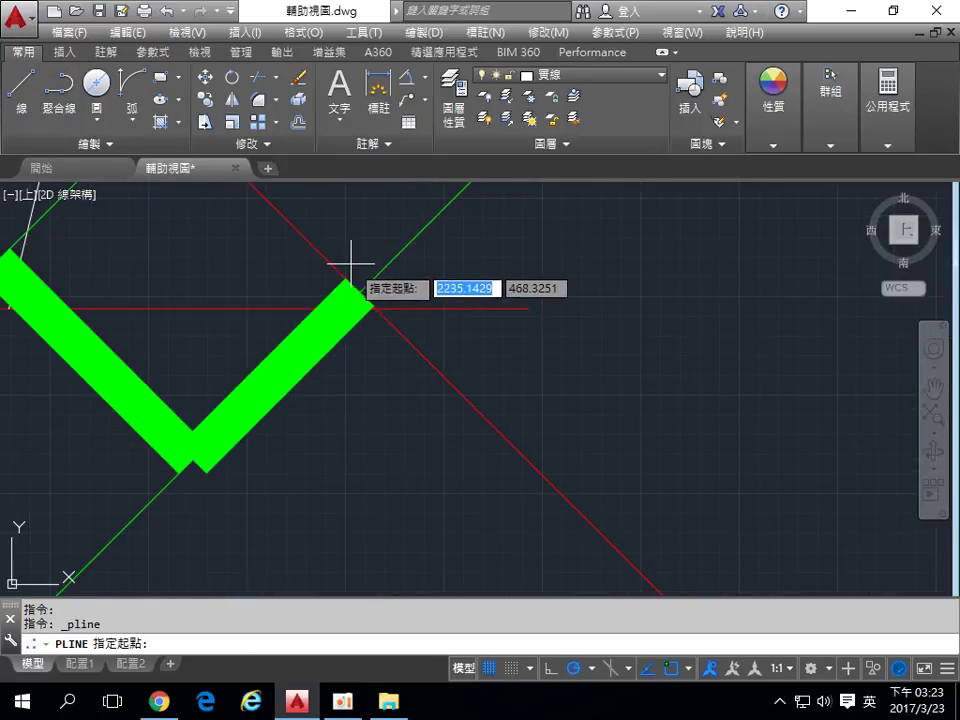
{"action": "left_click", "coordinate": [358, 292]}
{"action": "scroll", "coordinate": [446, 396], "scroll_direction": "down", "scroll_amount": 3}
{"action": "middle_click_drag", "start_coordinate": [446, 396], "coordinate": [302, 272]}
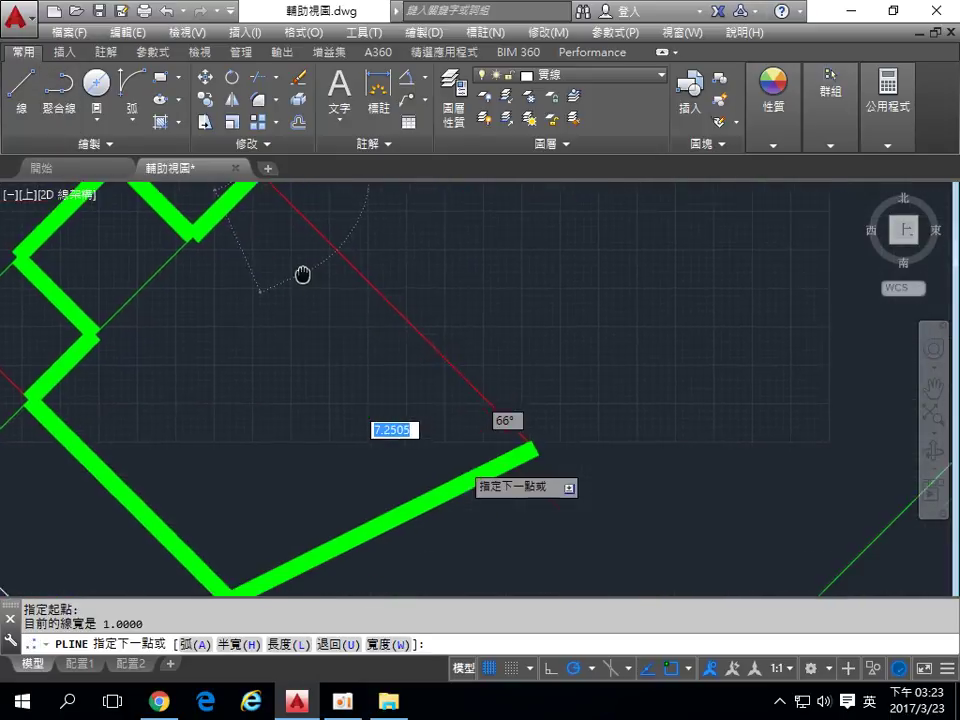
{"action": "left_click", "coordinate": [532, 444]}
{"action": "key", "text": "Return"}
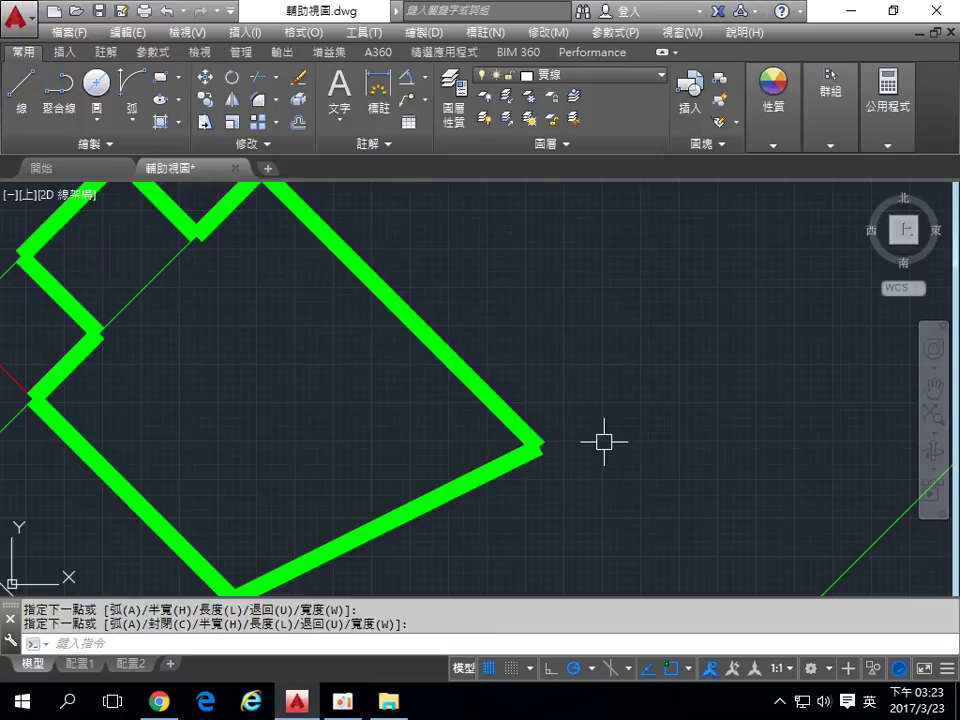
- Erase the two slanted rays through the auxiliary outline and the vertical projection lines between the top and front views
{"action": "scroll", "coordinate": [615, 440], "scroll_direction": "down", "scroll_amount": 2}
{"action": "middle_click_drag", "start_coordinate": [573, 373], "coordinate": [679, 401]}
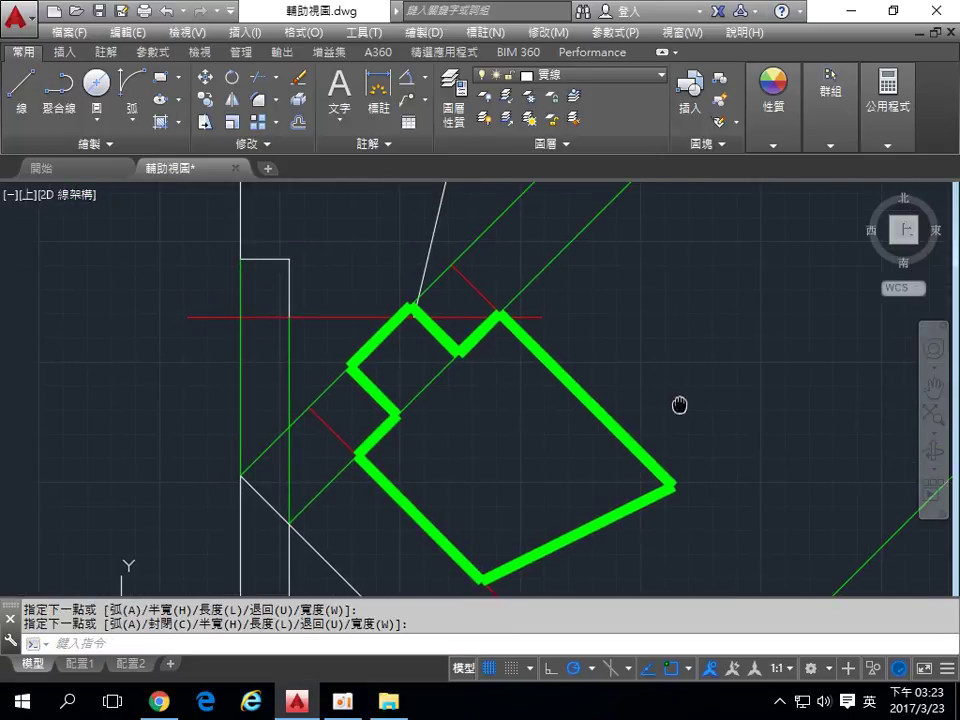
{"action": "scroll", "coordinate": [680, 400], "scroll_direction": "down", "scroll_amount": 2}
{"action": "left_click", "coordinate": [611, 303]}
{"action": "left_click", "coordinate": [591, 264]}
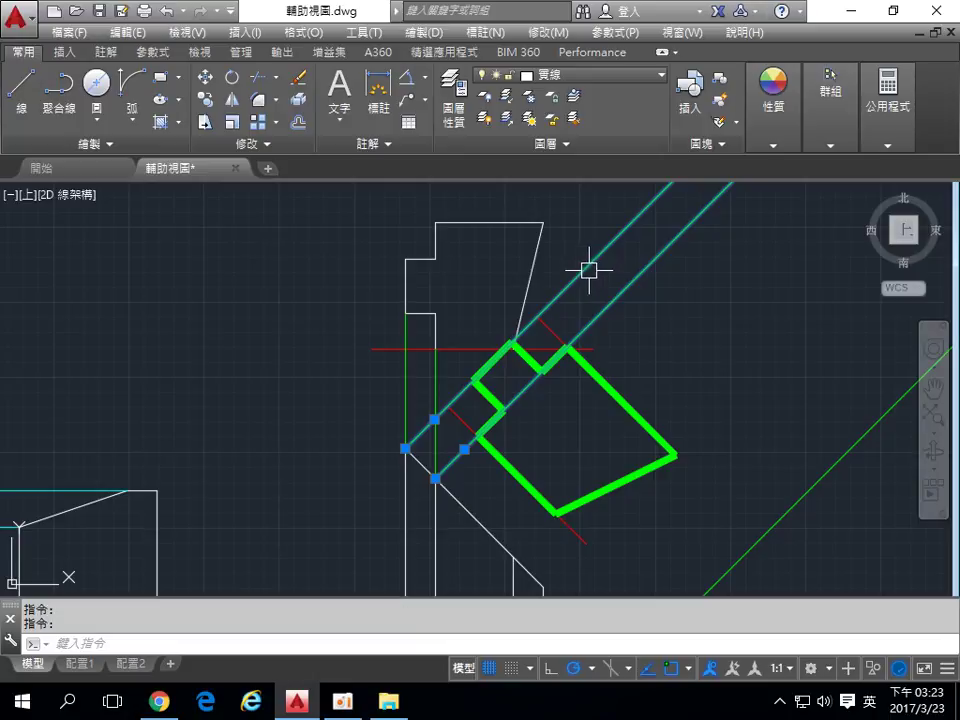
{"action": "key", "text": "Delete"}
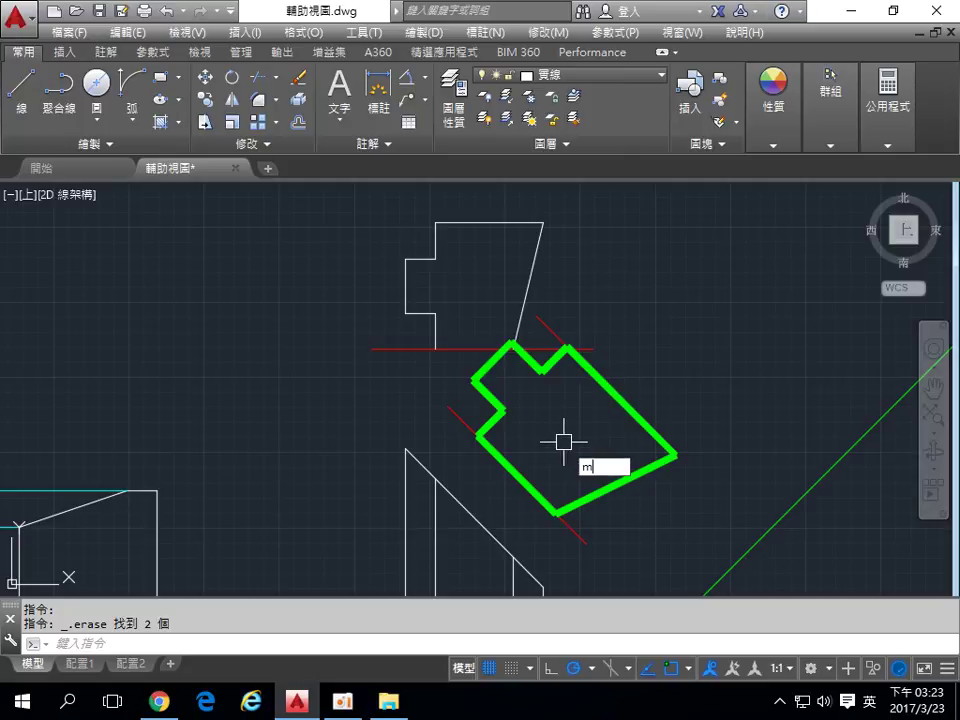
- Move the top view together with its horizontal red line straight up by about 7 units, clear of the auxiliary outline
{"action": "key", "text": "Return"}
{"action": "left_click", "coordinate": [456, 360]}
{"action": "left_click", "coordinate": [377, 227]}
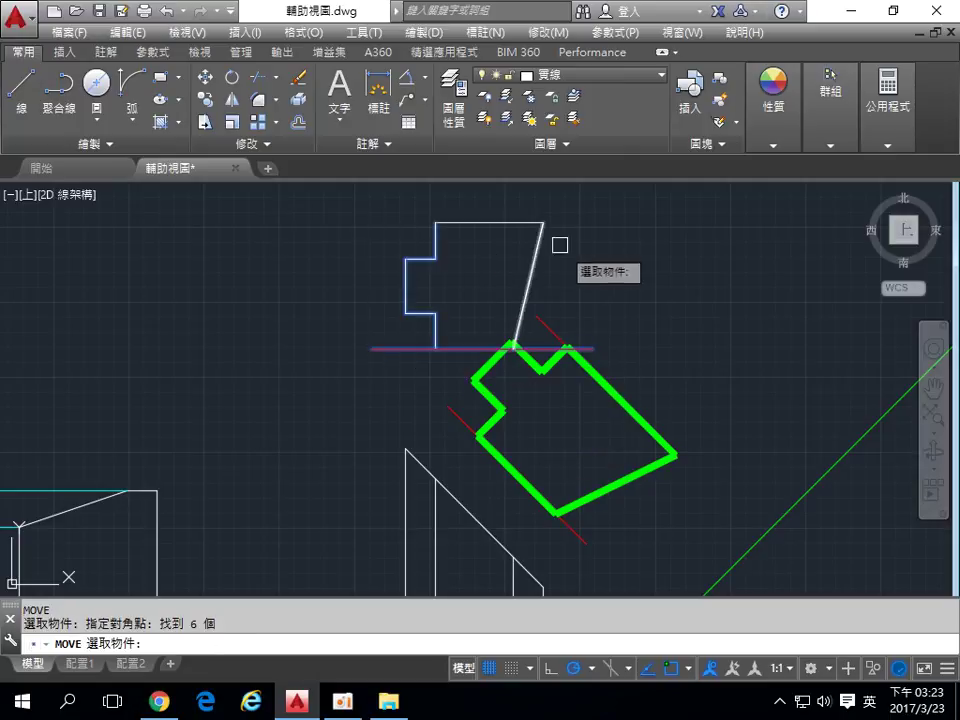
{"action": "left_click", "coordinate": [615, 272]}
{"action": "left_click", "coordinate": [433, 212]}
{"action": "key", "text": "Return"}
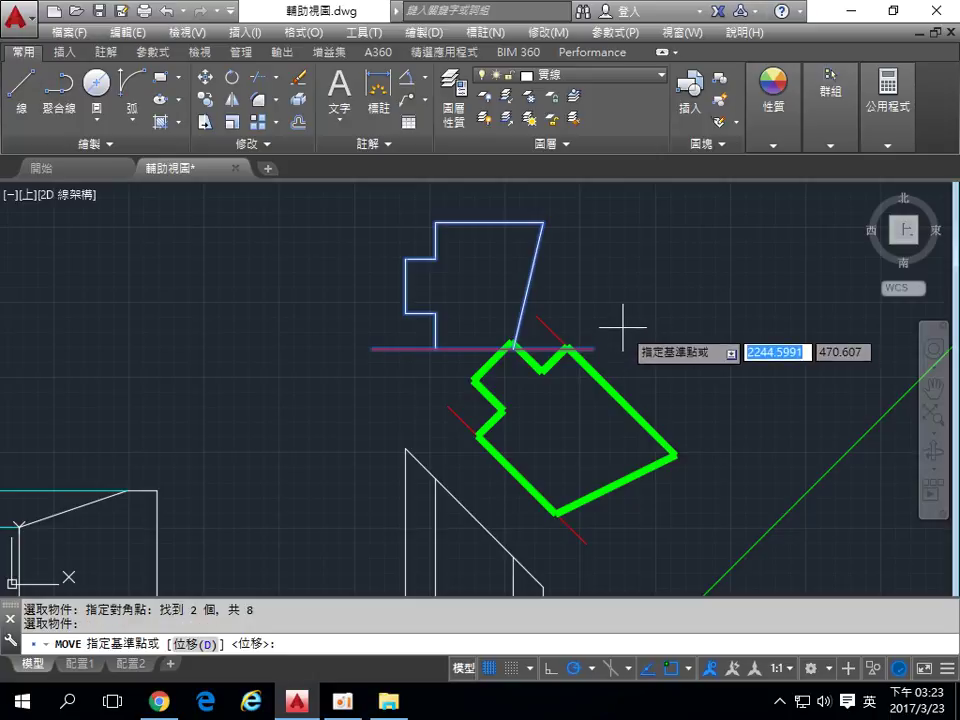
{"action": "left_click", "coordinate": [623, 326]}
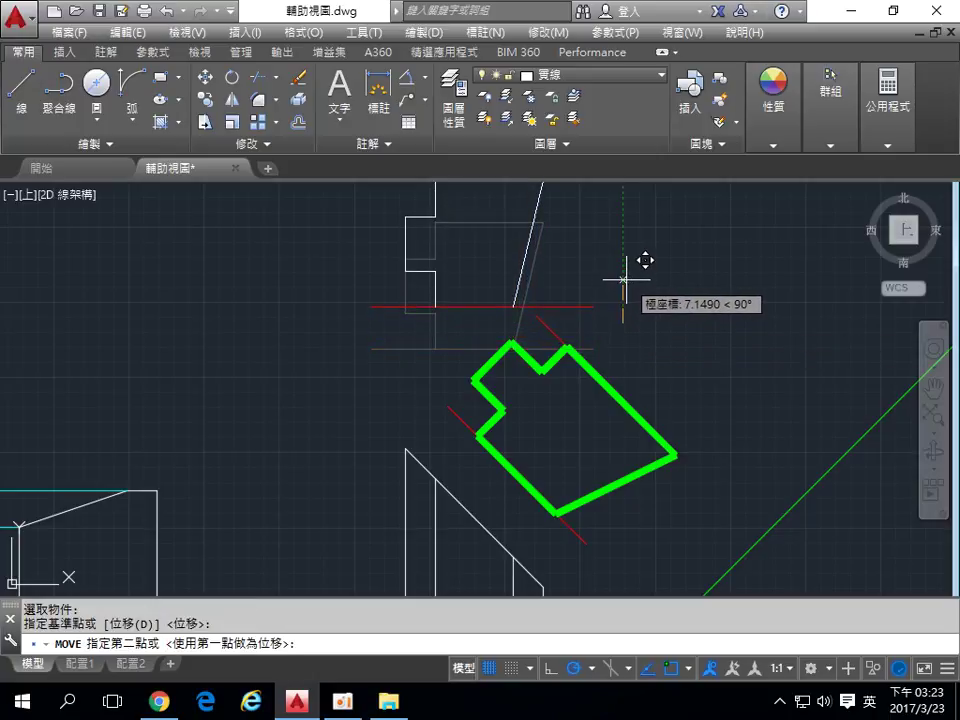
{"action": "left_click", "coordinate": [623, 278]}
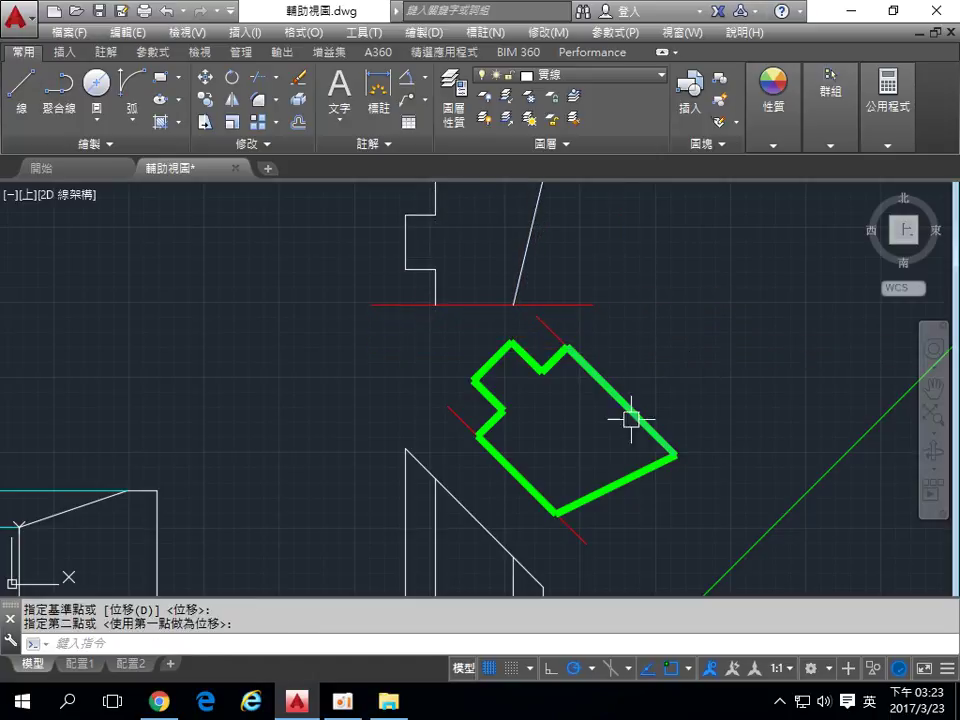
- Erase the leftover offset red line beyond the auxiliary outline's upper notch
{"action": "left_click", "coordinate": [546, 323]}
{"action": "key", "text": "Delete"}
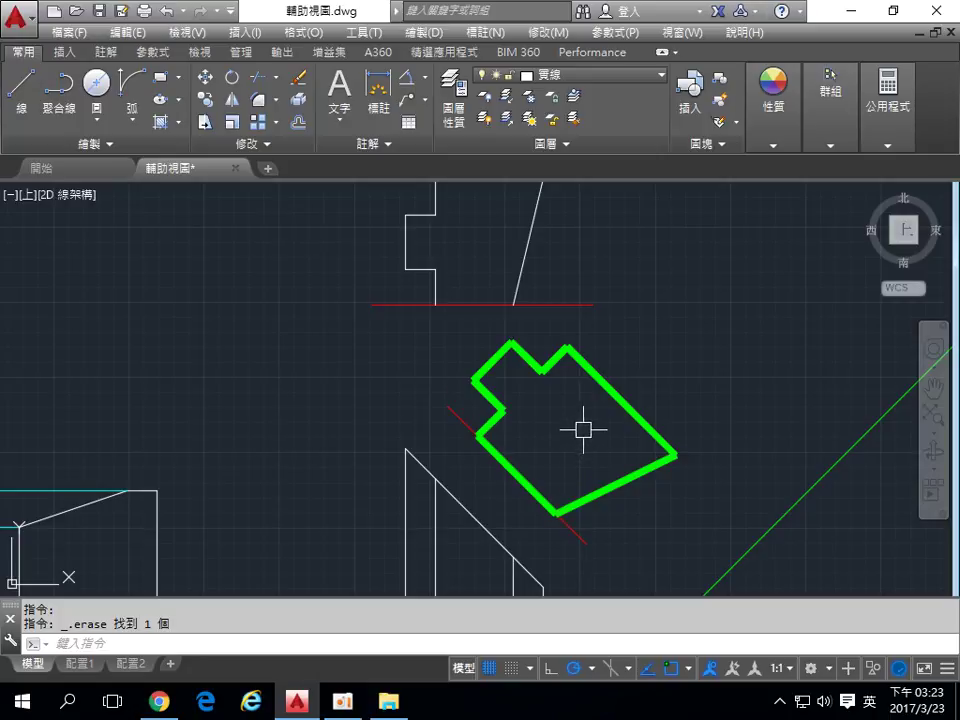
{"action": "middle_click_drag", "start_coordinate": [579, 429], "coordinate": [583, 486]}
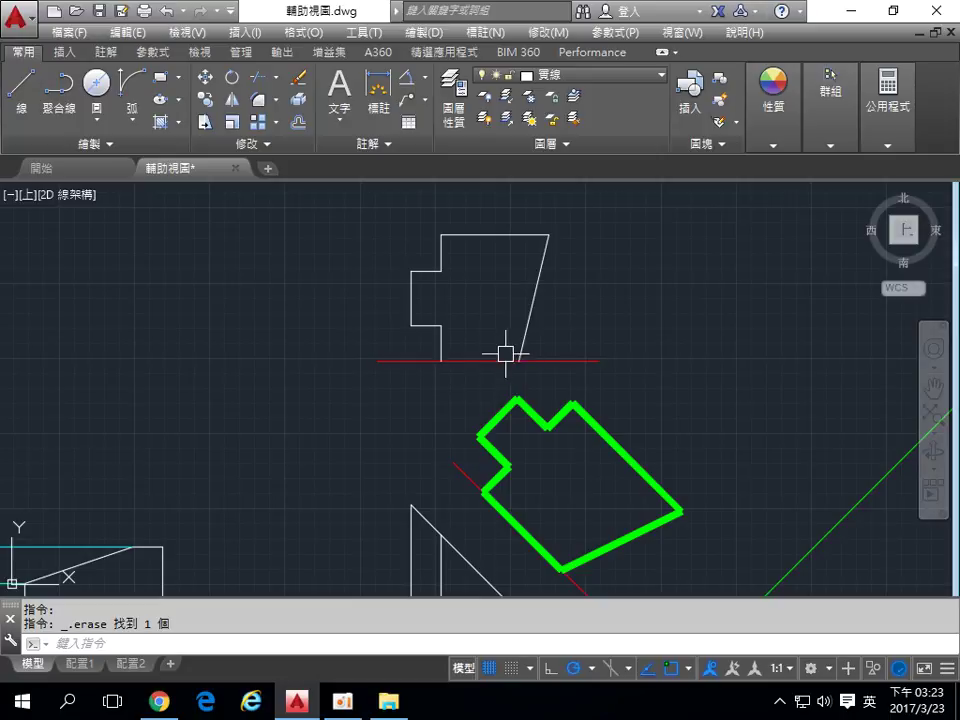
{"action": "middle_click_drag", "start_coordinate": [527, 439], "coordinate": [527, 328]}
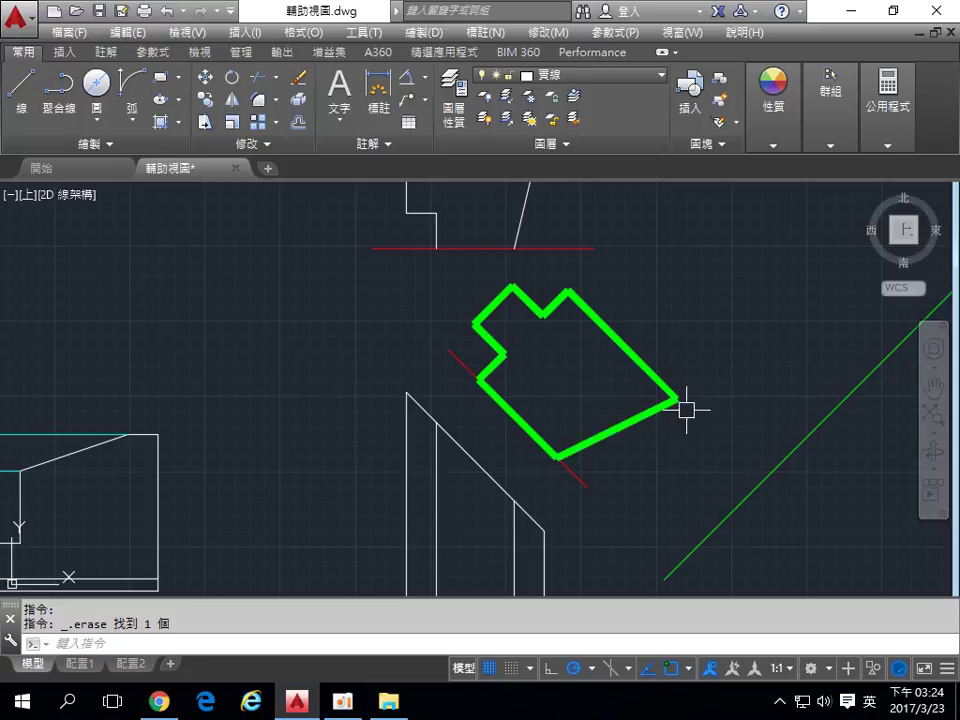
- Erase the remaining long slanted green ray beyond the auxiliary outline
{"action": "scroll", "coordinate": [660, 395], "scroll_direction": "down", "scroll_amount": 3}
{"action": "scroll", "coordinate": [540, 388], "scroll_direction": "up", "scroll_amount": 1}
{"action": "left_click", "coordinate": [650, 420]}
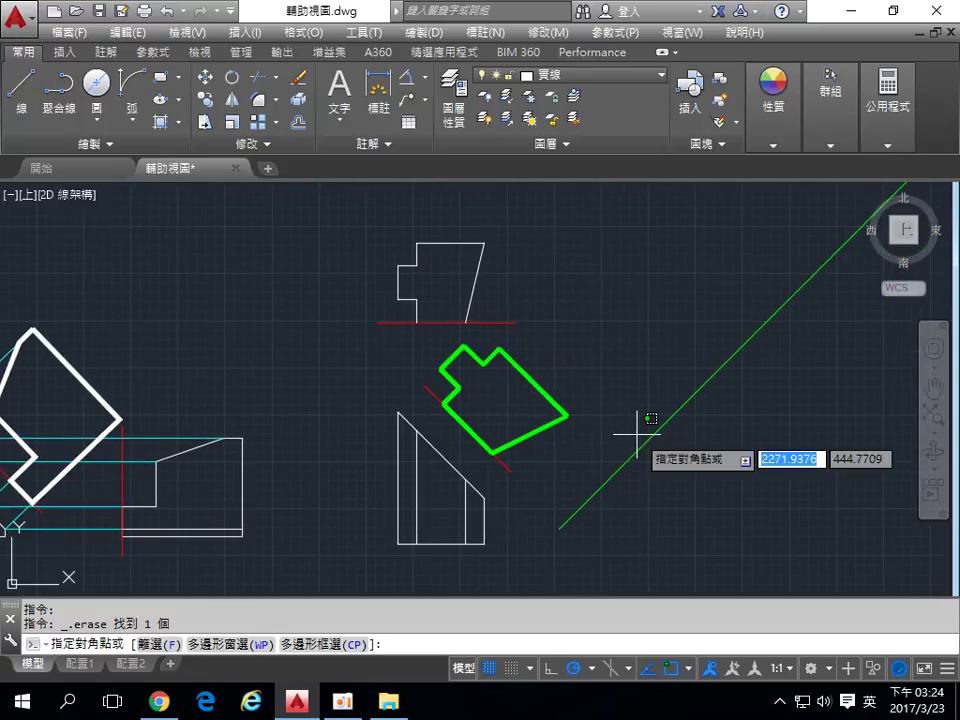
{"action": "key", "text": "BackSpace"}
{"action": "left_click", "coordinate": [632, 369]}
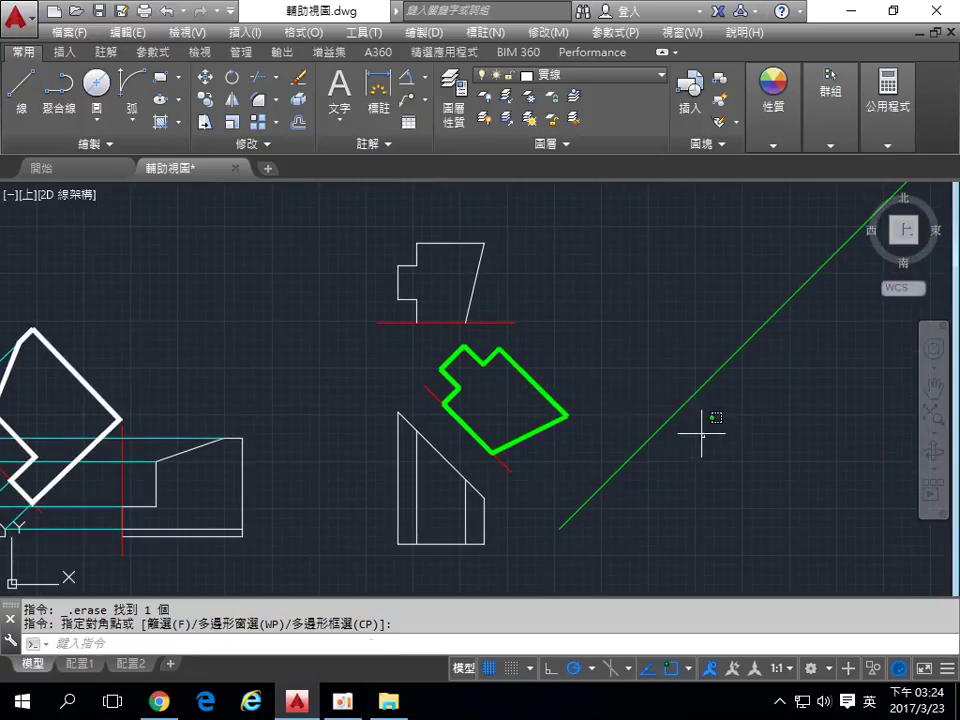
{"action": "left_click", "coordinate": [689, 400]}
{"action": "key", "text": "Delete"}
{"action": "middle_click_drag", "start_coordinate": [591, 441], "coordinate": [598, 454]}
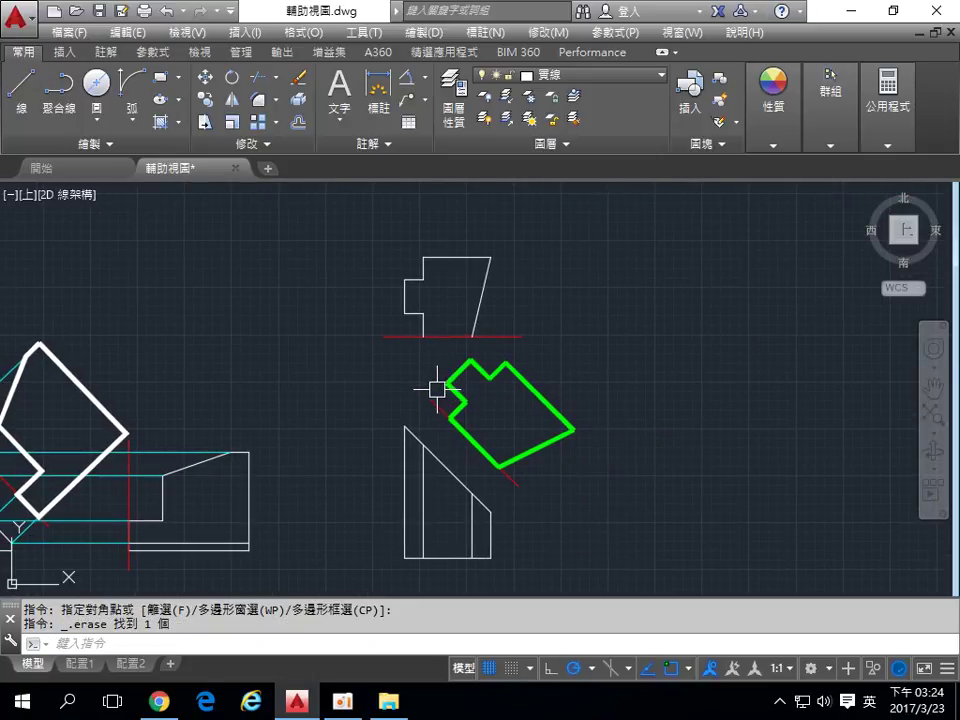
- Draw a line from the top view's lower left corner down to the front view's slanted edge, continuing at 45° to the auxiliary outline's corner
{"action": "scroll", "coordinate": [437, 389], "scroll_direction": "up", "scroll_amount": 2}
{"action": "left_click", "coordinate": [20, 90]}
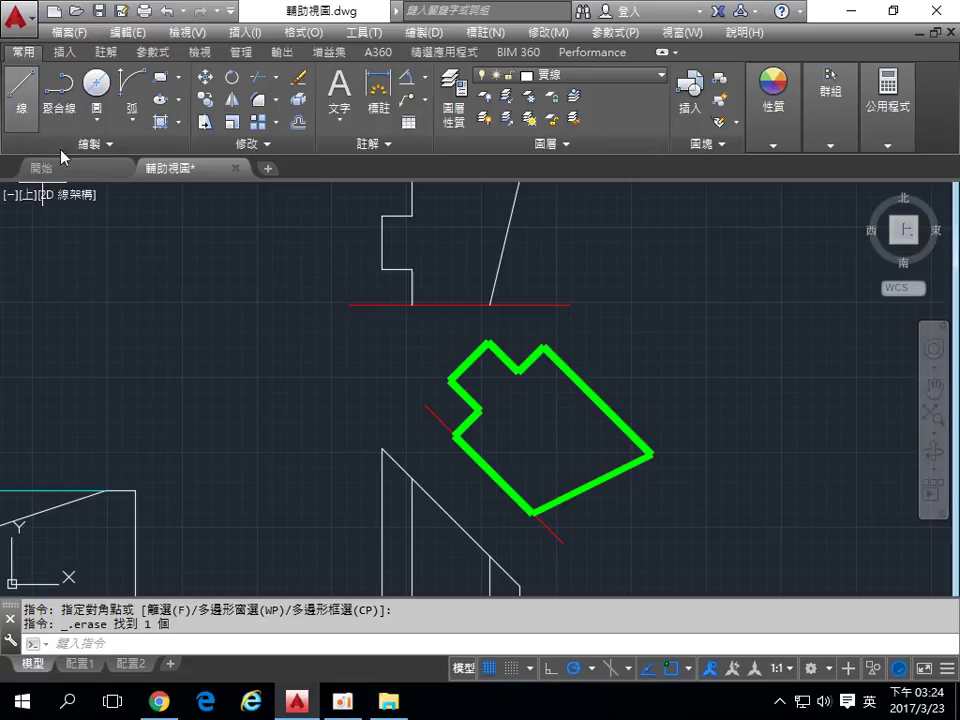
{"action": "left_click", "coordinate": [412, 304]}
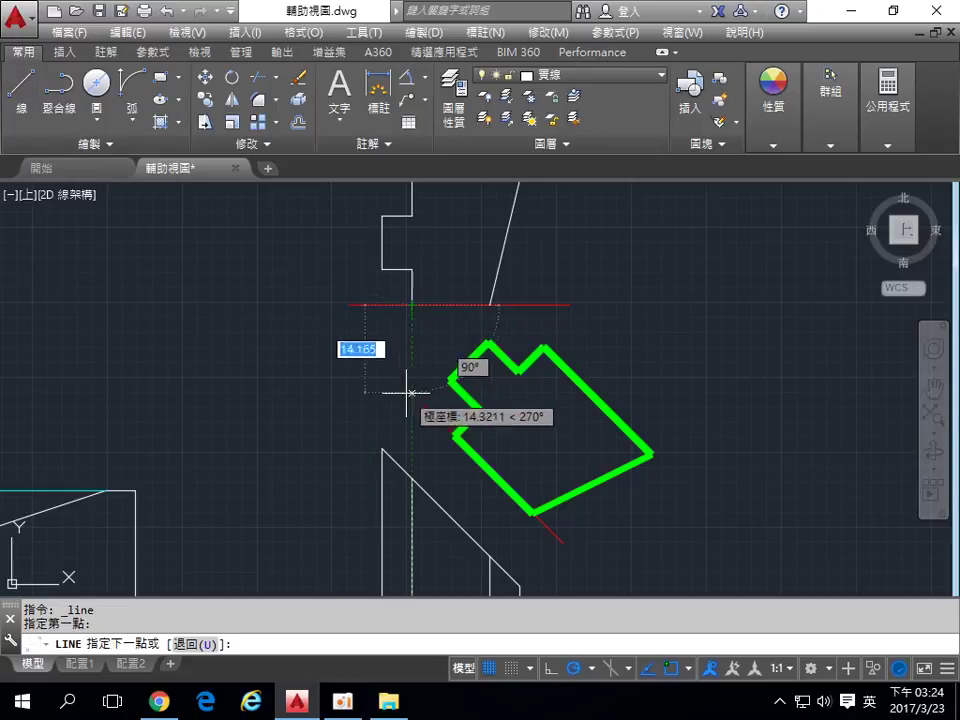
{"action": "left_click", "coordinate": [412, 476]}
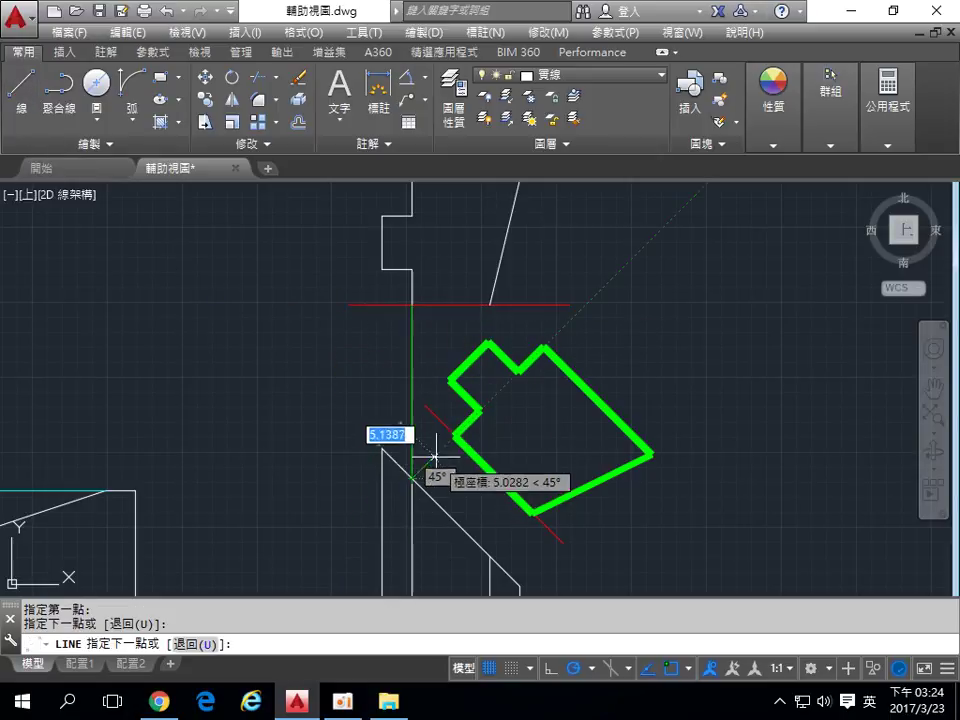
{"action": "left_click", "coordinate": [456, 436]}
{"action": "key", "text": "Return"}
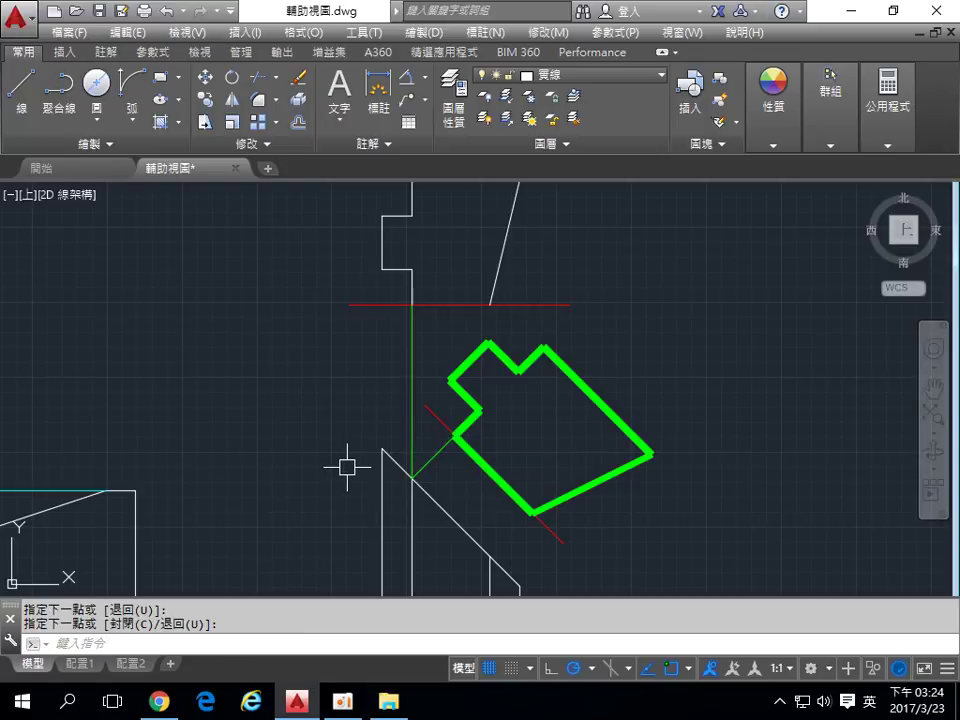
{"action": "mouse_move", "coordinate": [347, 467]}
{"action": "middle_mouse_down"}
{"action": "mouse_move", "coordinate": [349, 414]}
{"action": "mouse_move", "coordinate": [335, 447]}
{"action": "middle_mouse_up"}
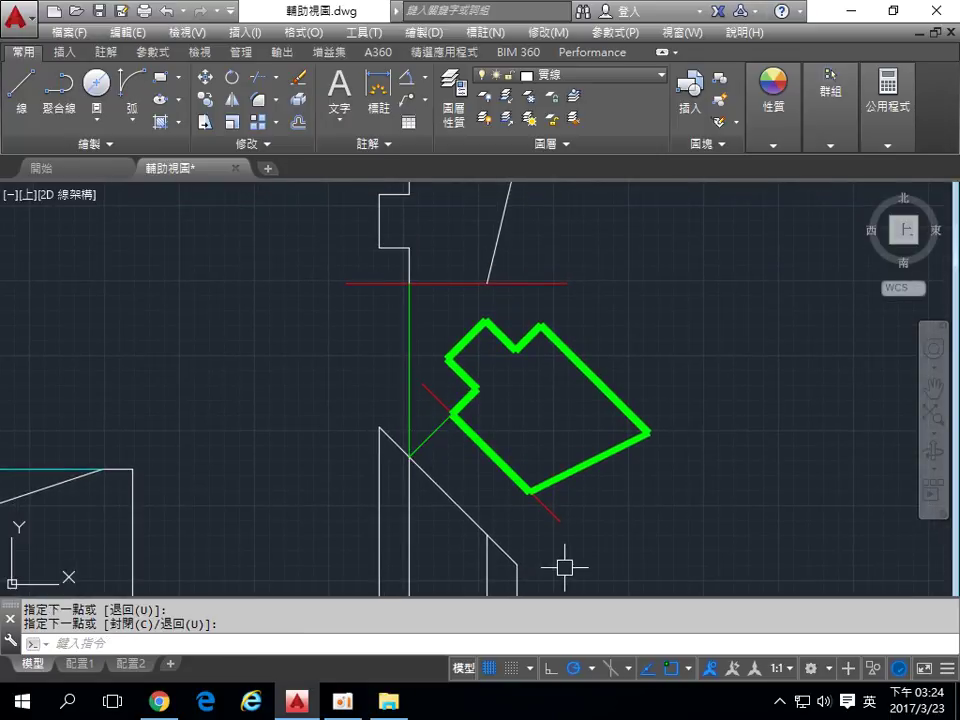
- Start a WBLOCK export based at the front view's lower left corner, containing the top, front and green-outlined auxiliary views with their construction lines
{"action": "mouse_move", "coordinate": [550, 561]}
{"action": "middle_mouse_down"}
{"action": "mouse_move", "coordinate": [523, 540]}
{"action": "mouse_move", "coordinate": [523, 589]}
{"action": "mouse_move", "coordinate": [514, 516]}
{"action": "middle_mouse_up"}
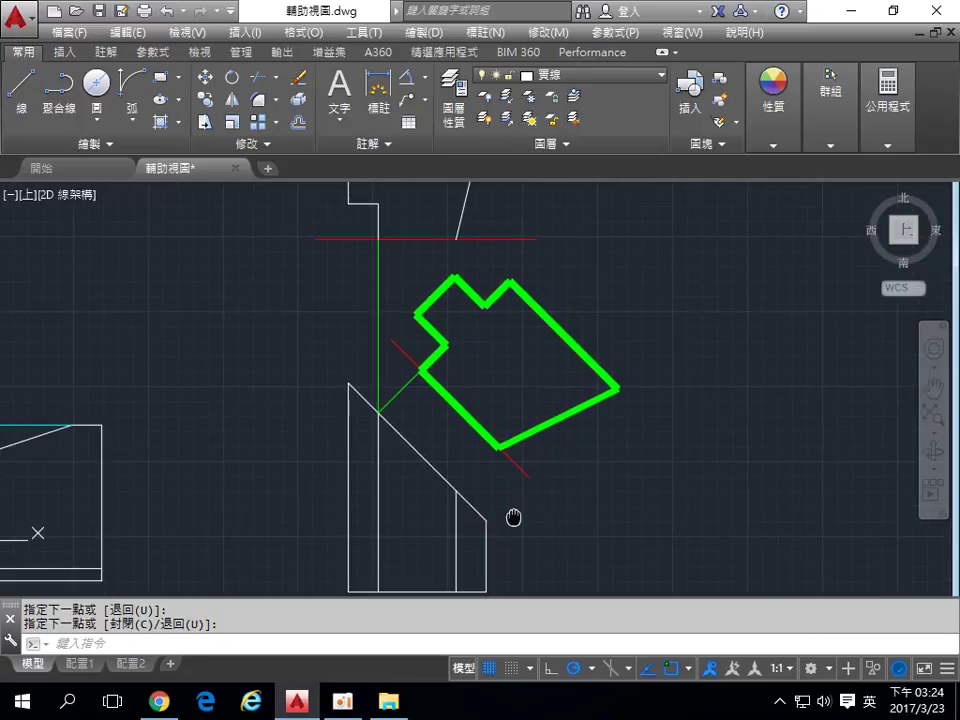
{"action": "mouse_move", "coordinate": [557, 439]}
{"action": "middle_mouse_down"}
{"action": "mouse_move", "coordinate": [563, 474]}
{"action": "mouse_move", "coordinate": [545, 429]}
{"action": "middle_mouse_up"}
{"action": "scroll", "coordinate": [563, 469], "scroll_direction": "down", "scroll_amount": 2}
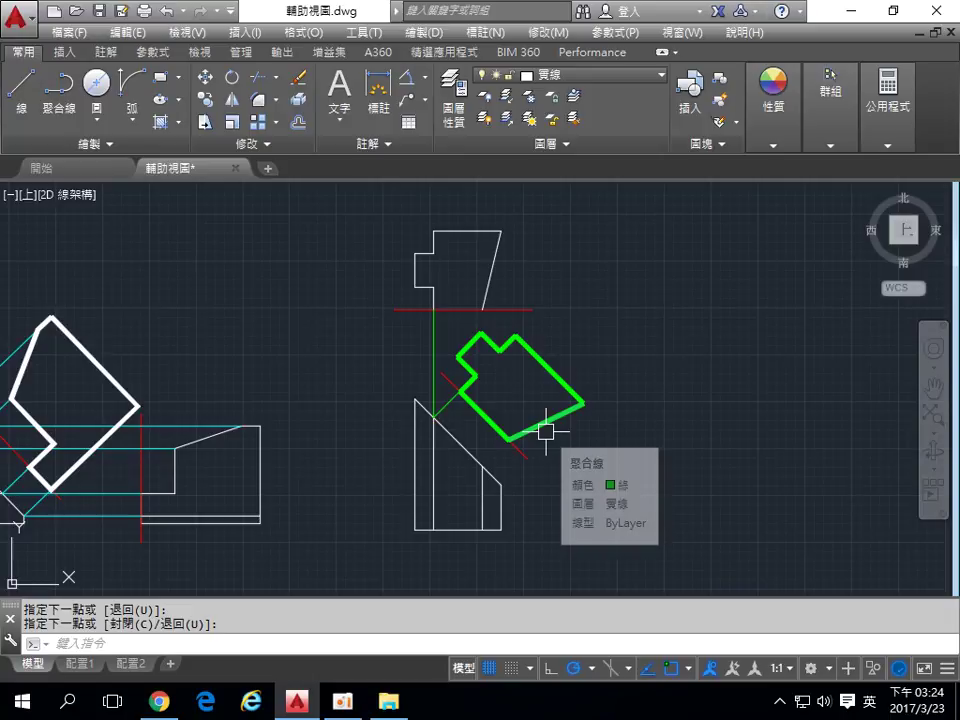
{"action": "type", "text": "w"}
{"action": "key", "text": "Return"}
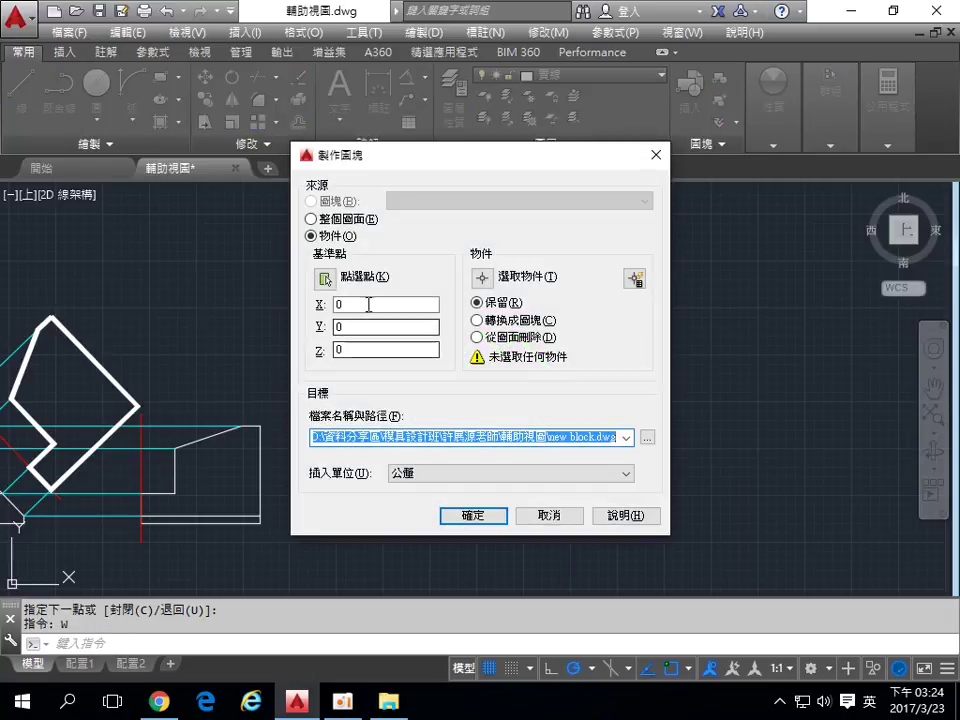
{"action": "left_click", "coordinate": [325, 277]}
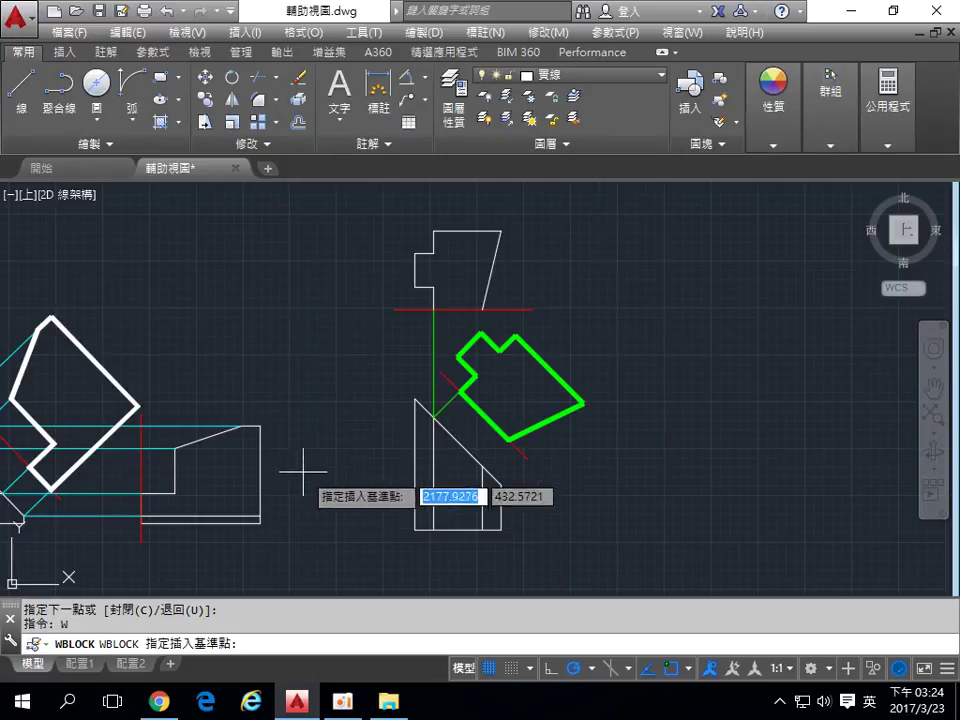
{"action": "left_click", "coordinate": [415, 530]}
{"action": "left_click", "coordinate": [612, 279]}
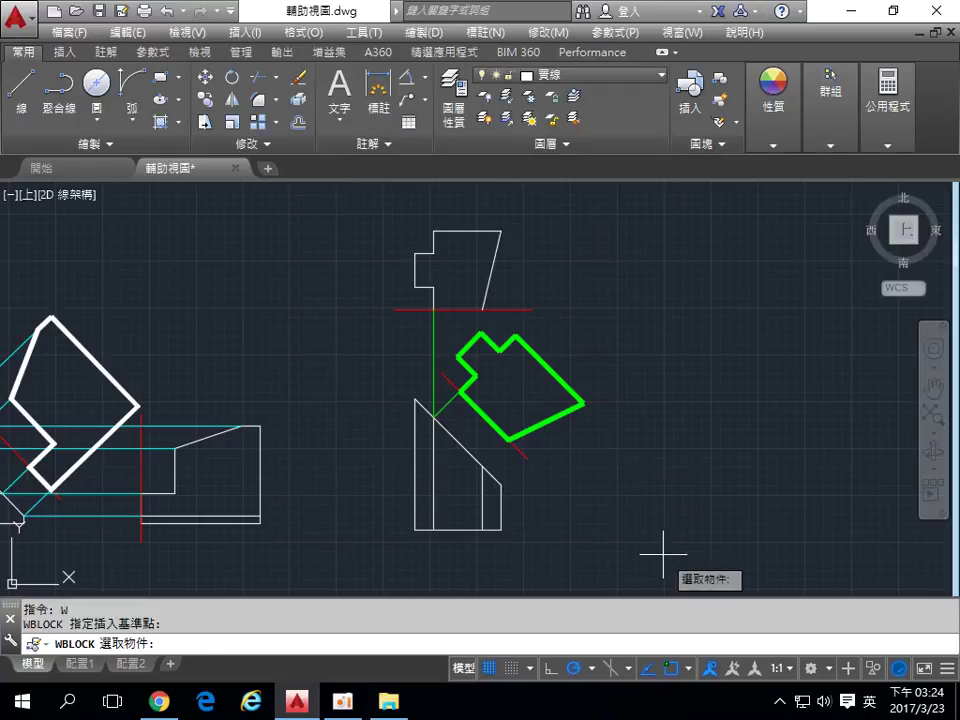
{"action": "left_click", "coordinate": [663, 553]}
{"action": "left_click", "coordinate": [332, 189]}
{"action": "key", "text": "Return"}
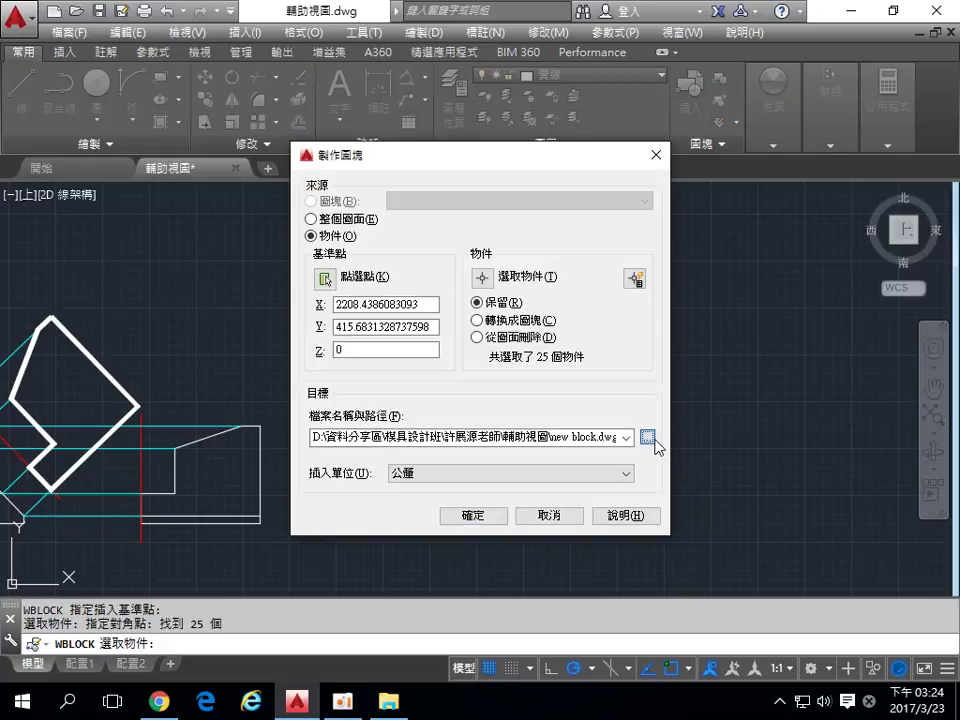
- Name the exported block file 15-12_7 in the 輔助視圖 folder and write it out
{"action": "left_click", "coordinate": [647, 437]}
{"action": "left_click", "coordinate": [347, 282]}
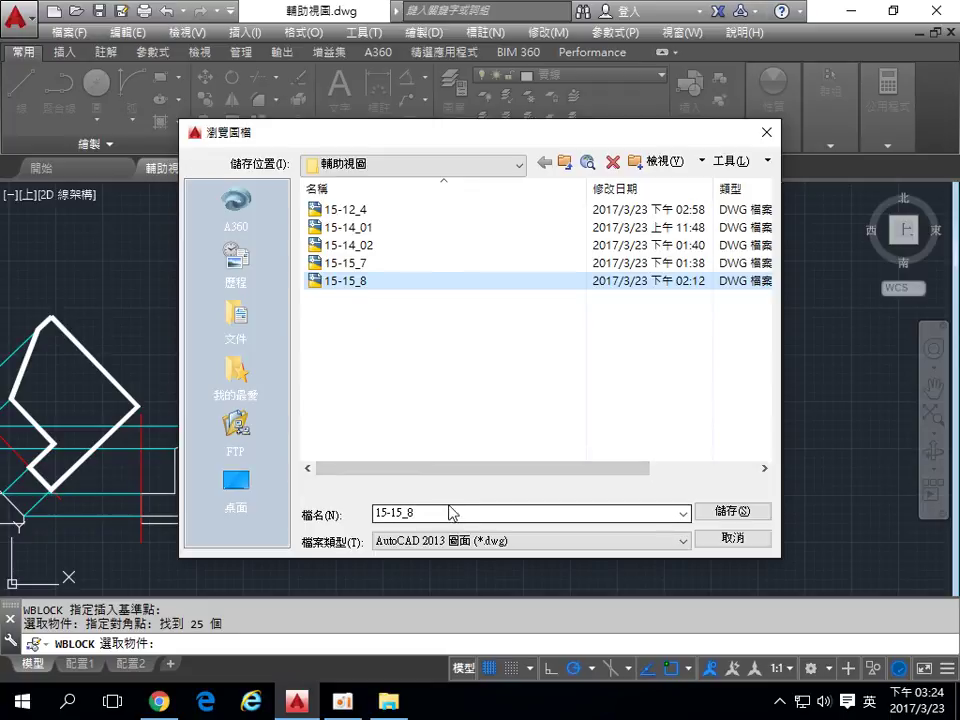
{"action": "left_click", "coordinate": [395, 513]}
{"action": "key", "text": "End"}
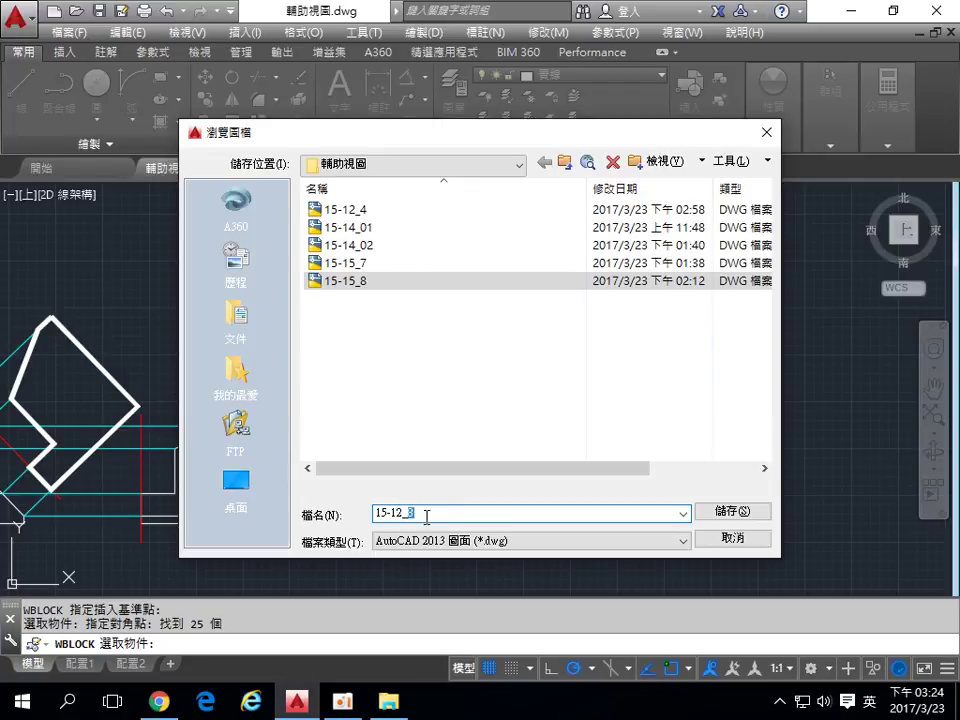
{"action": "left_click", "coordinate": [740, 513]}
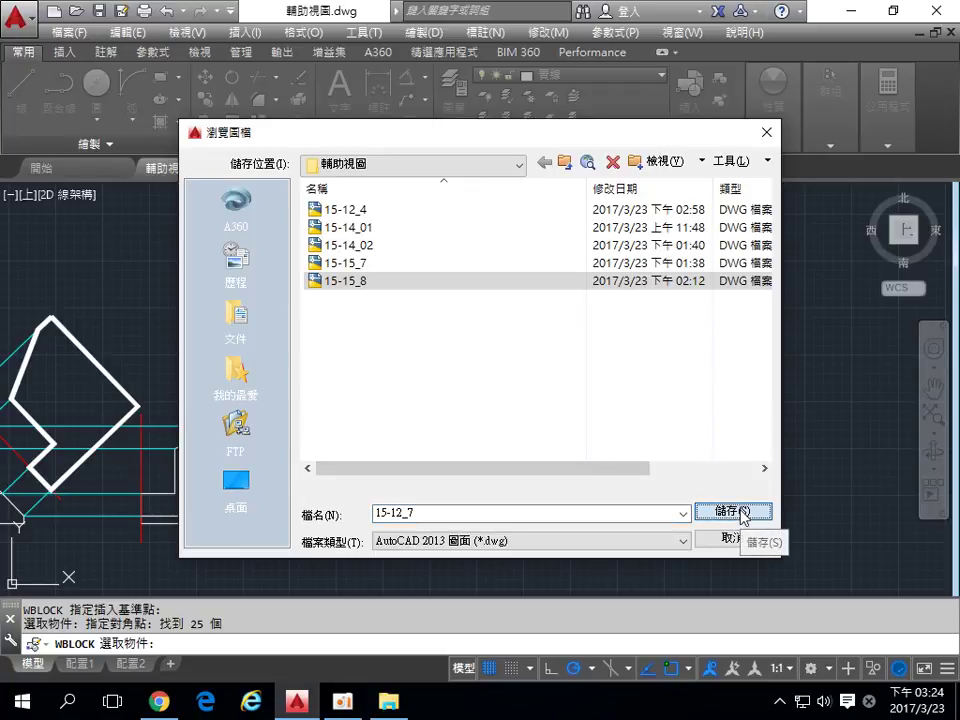
{"action": "left_click", "coordinate": [740, 513]}
{"action": "left_click", "coordinate": [490, 510]}
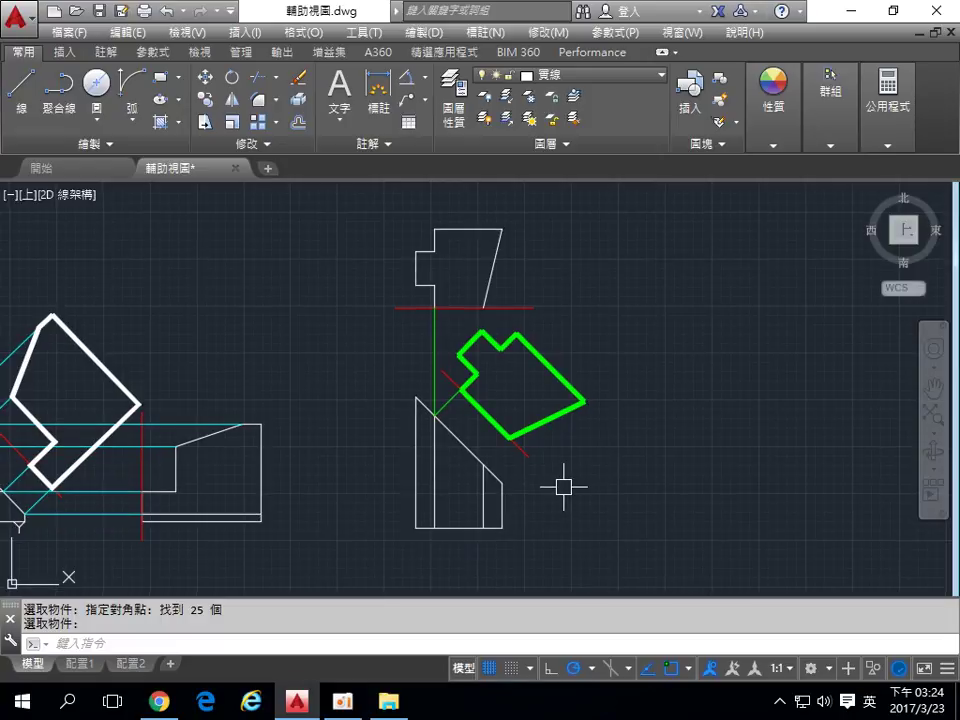
- Try to move the green-outlined auxiliary view with its top and front views about 12 units left towards the other drawing
{"action": "type", "text": "z"}
{"action": "key", "text": "Return"}
{"action": "key", "text": "Return"}
{"action": "mouse_move", "coordinate": [551, 493]}
{"action": "left_mouse_down"}
{"action": "mouse_move", "coordinate": [561, 364]}
{"action": "mouse_move", "coordinate": [563, 386]}
{"action": "left_mouse_up"}
{"action": "key", "text": "Escape"}
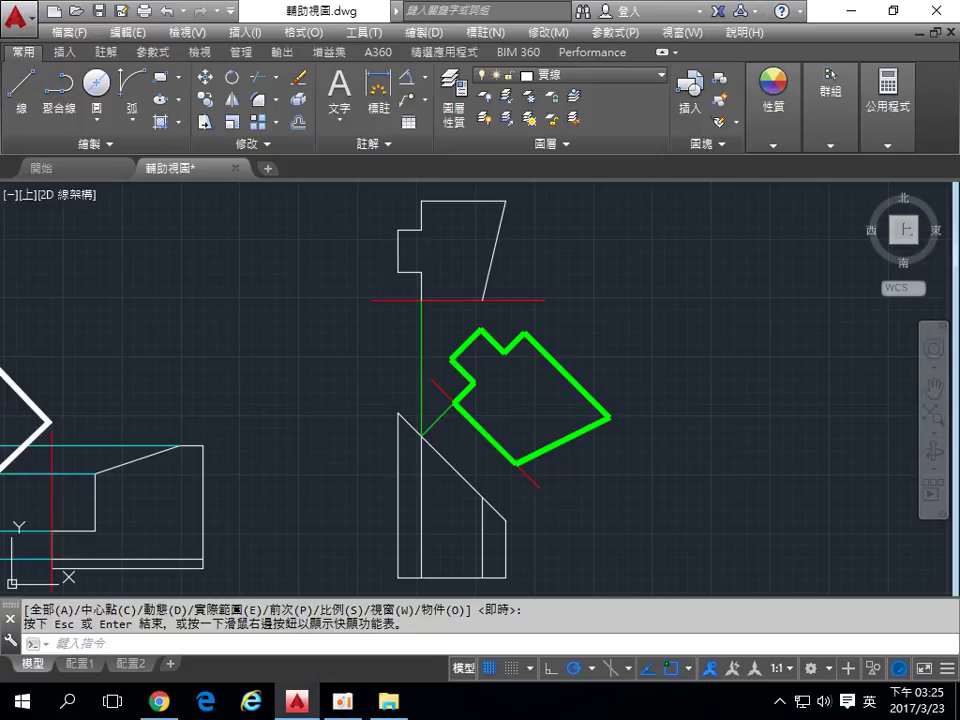
{"action": "mouse_move", "coordinate": [265, 345]}
{"action": "middle_mouse_down"}
{"action": "mouse_move", "coordinate": [332, 381]}
{"action": "mouse_move", "coordinate": [540, 381]}
{"action": "mouse_move", "coordinate": [555, 394]}
{"action": "middle_mouse_up"}
{"action": "type", "text": "m"}
{"action": "key", "text": "Return"}
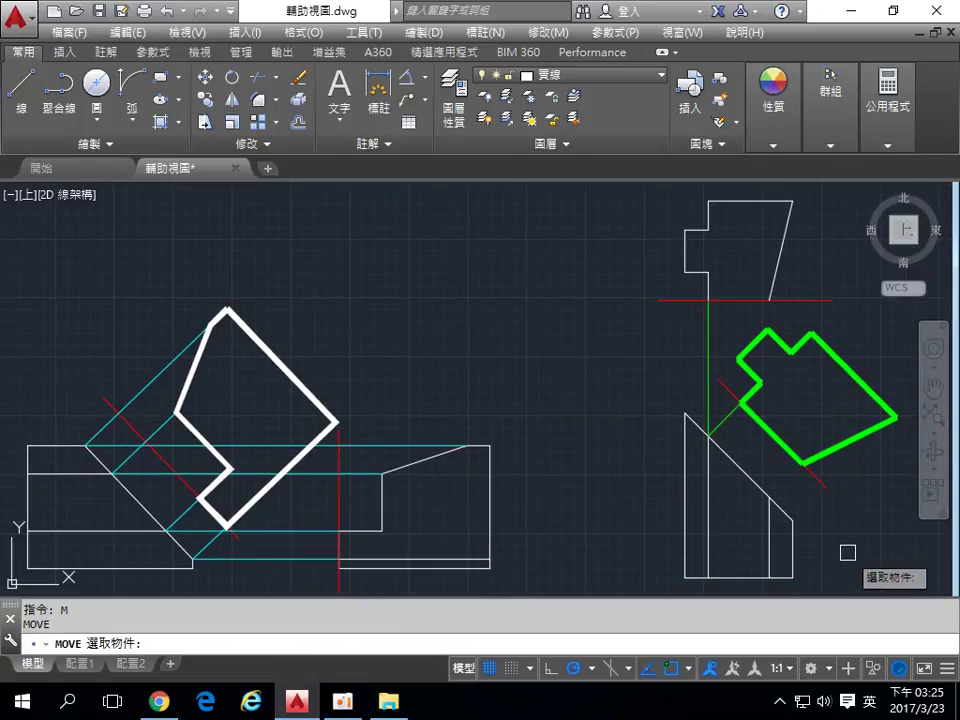
{"action": "left_click", "coordinate": [878, 578]}
{"action": "left_click", "coordinate": [625, 192]}
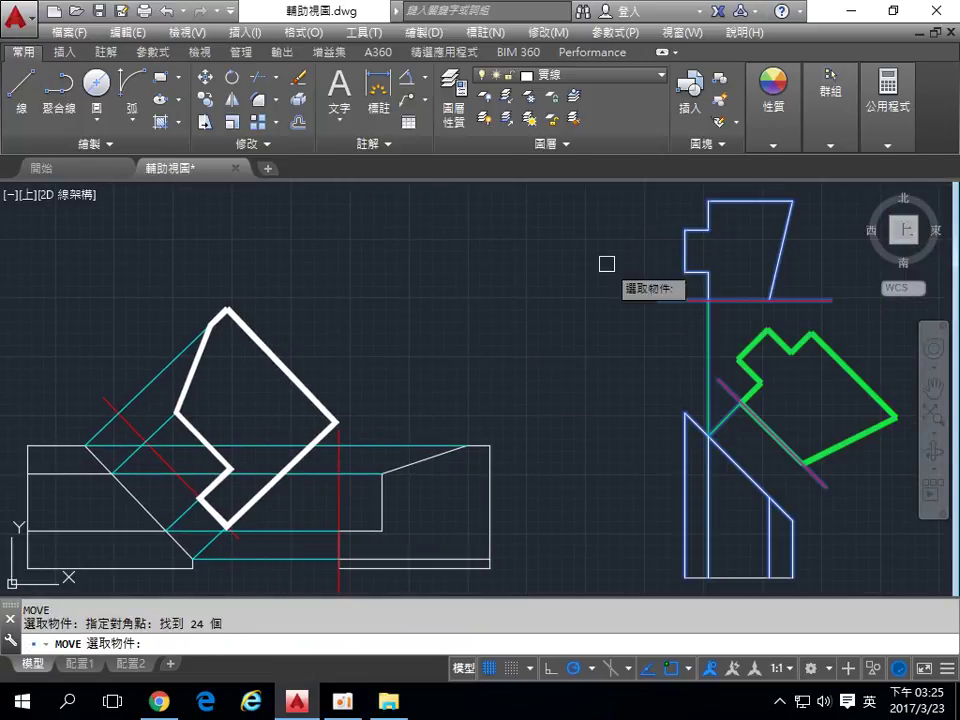
{"action": "key", "text": "Return"}
{"action": "left_click", "coordinate": [610, 287]}
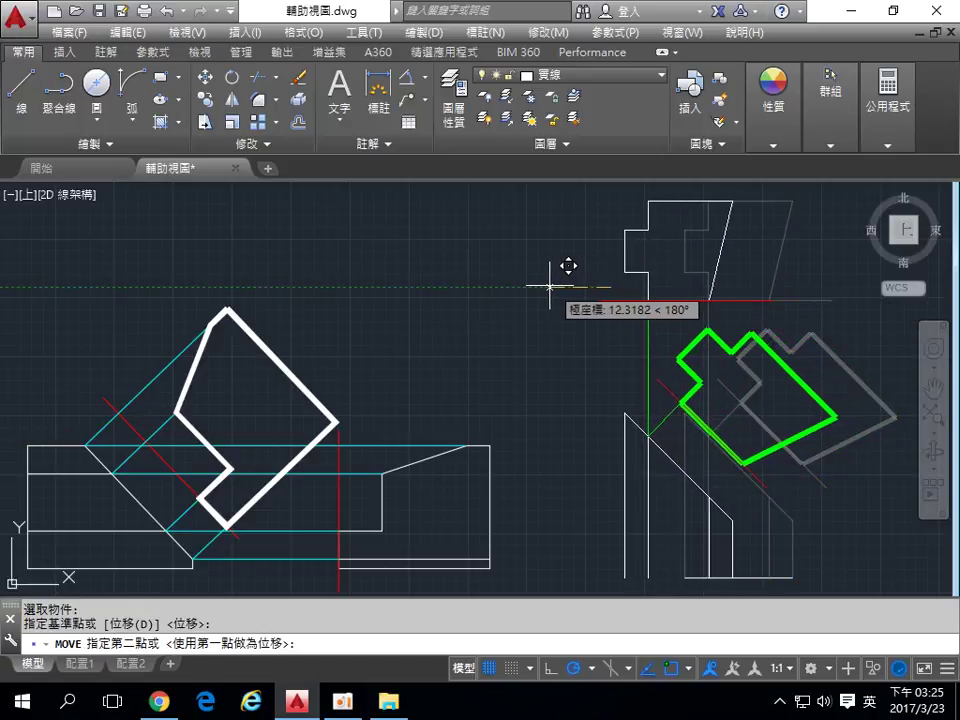
{"action": "left_click", "coordinate": [549, 287]}
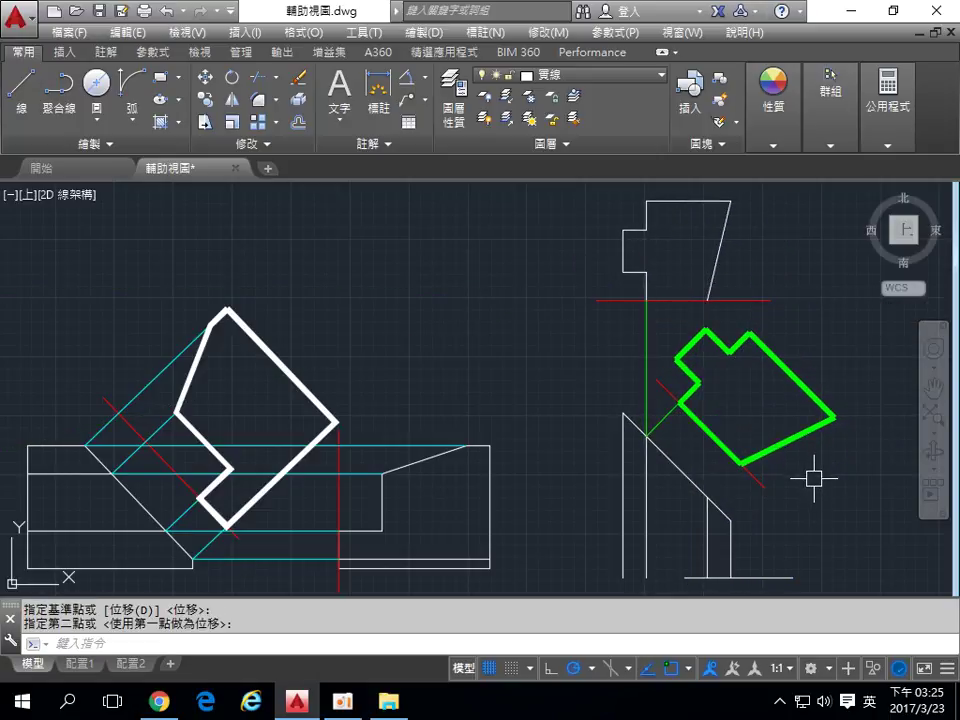
{"action": "key", "text": "ctrl+z"}
- Move the complete top, front and green-outlined auxiliary view set, including the front view's base line, about 15 units straight left
{"action": "type", "text": "m"}
{"action": "key", "text": "Return"}
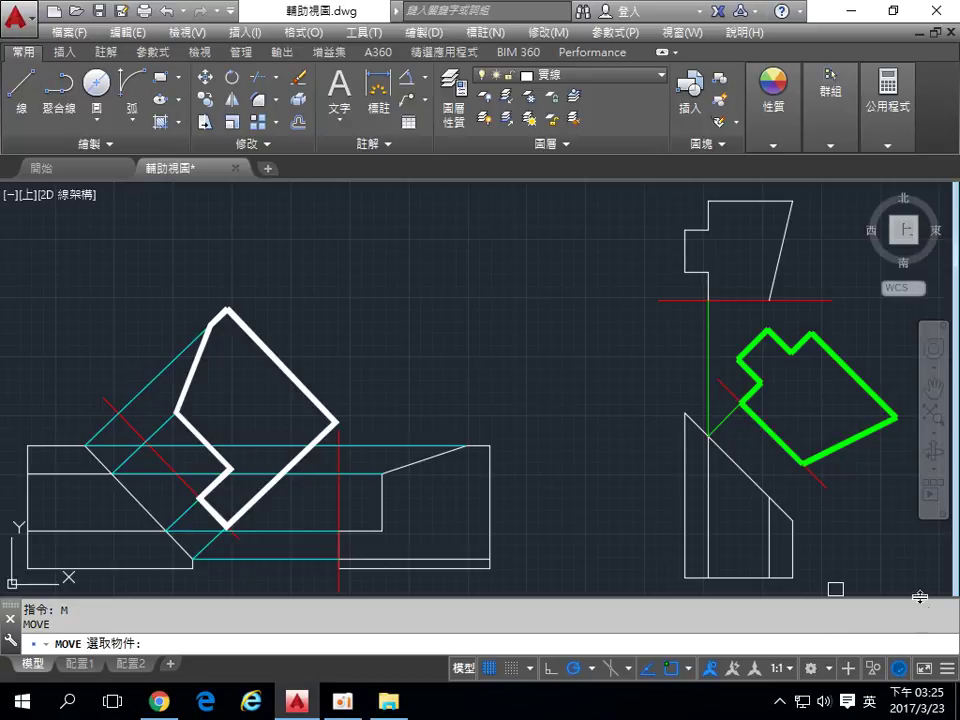
{"action": "left_click", "coordinate": [908, 593]}
{"action": "left_click", "coordinate": [636, 204]}
{"action": "key", "text": "Return"}
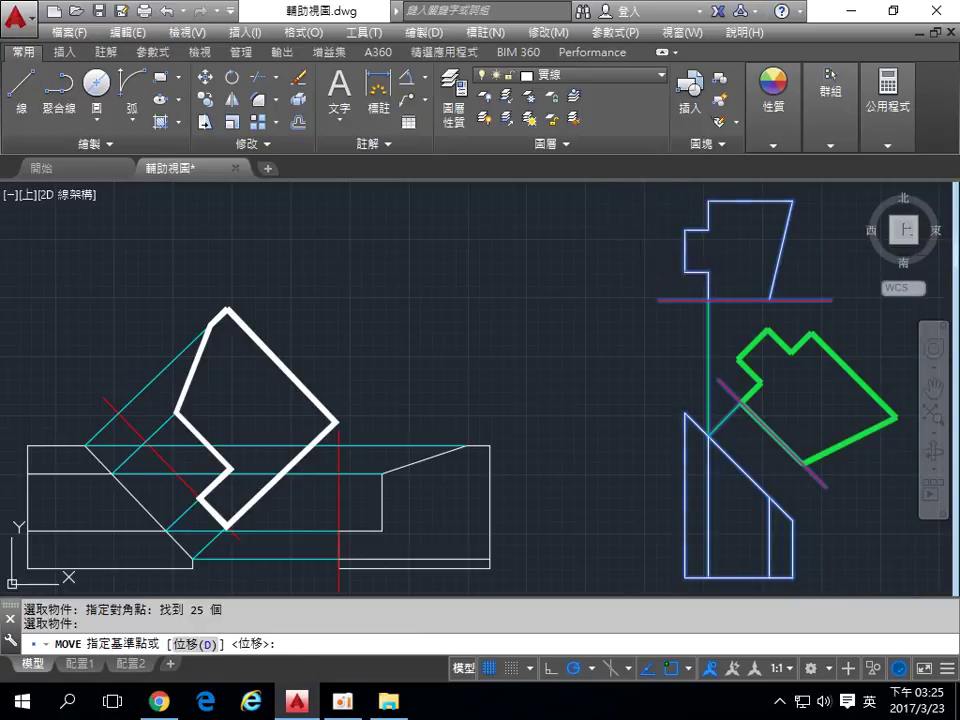
{"action": "left_click", "coordinate": [639, 238]}
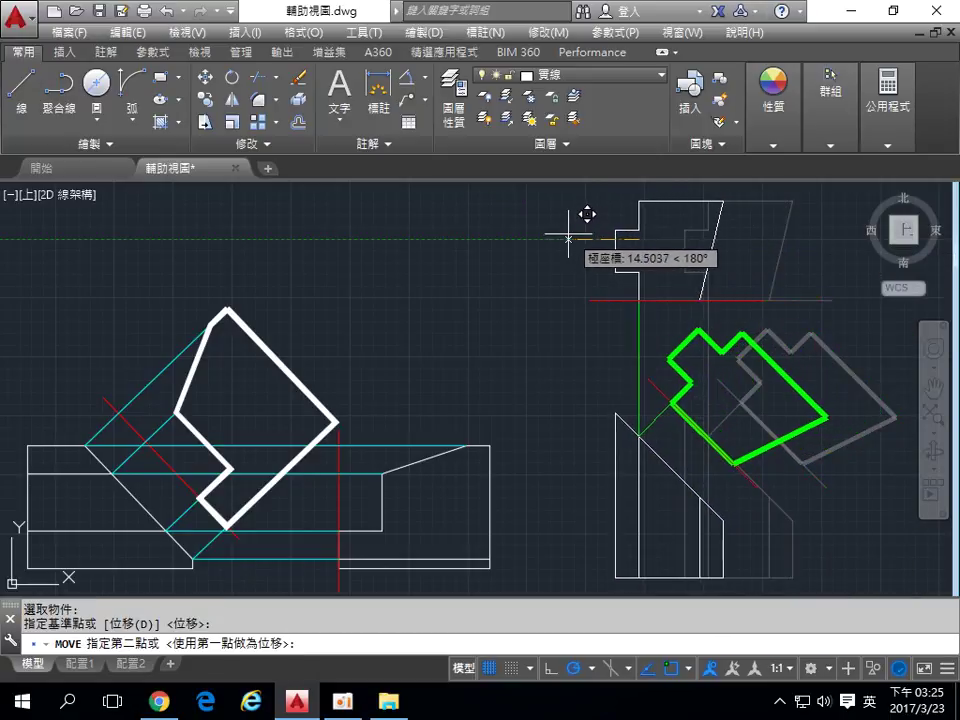
{"action": "left_click", "coordinate": [565, 237]}
{"action": "middle_click_drag", "start_coordinate": [526, 339], "coordinate": [562, 333]}
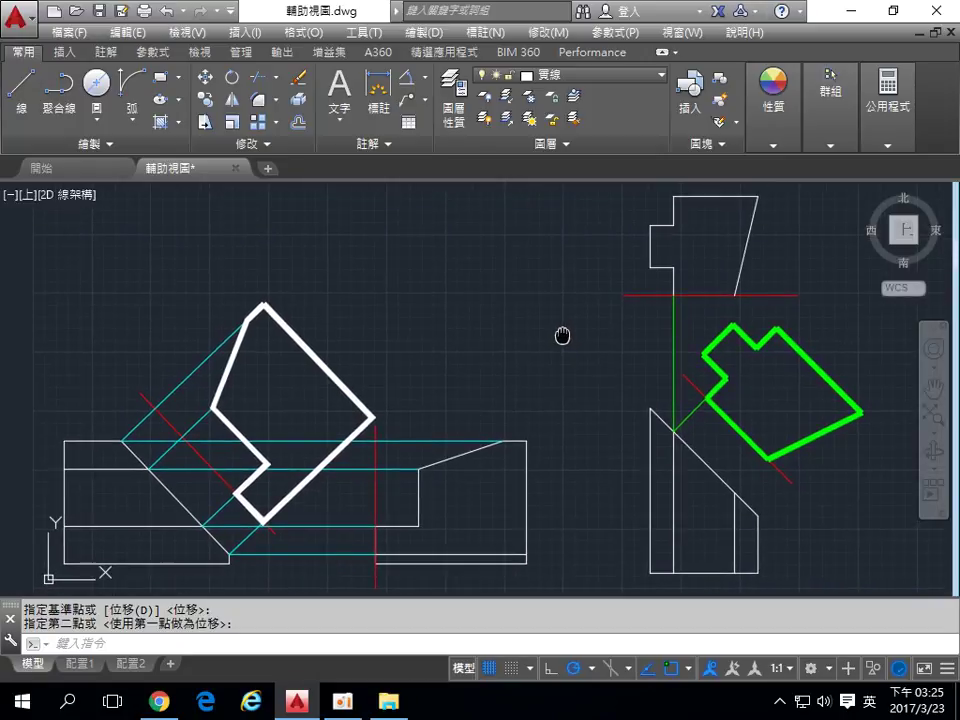